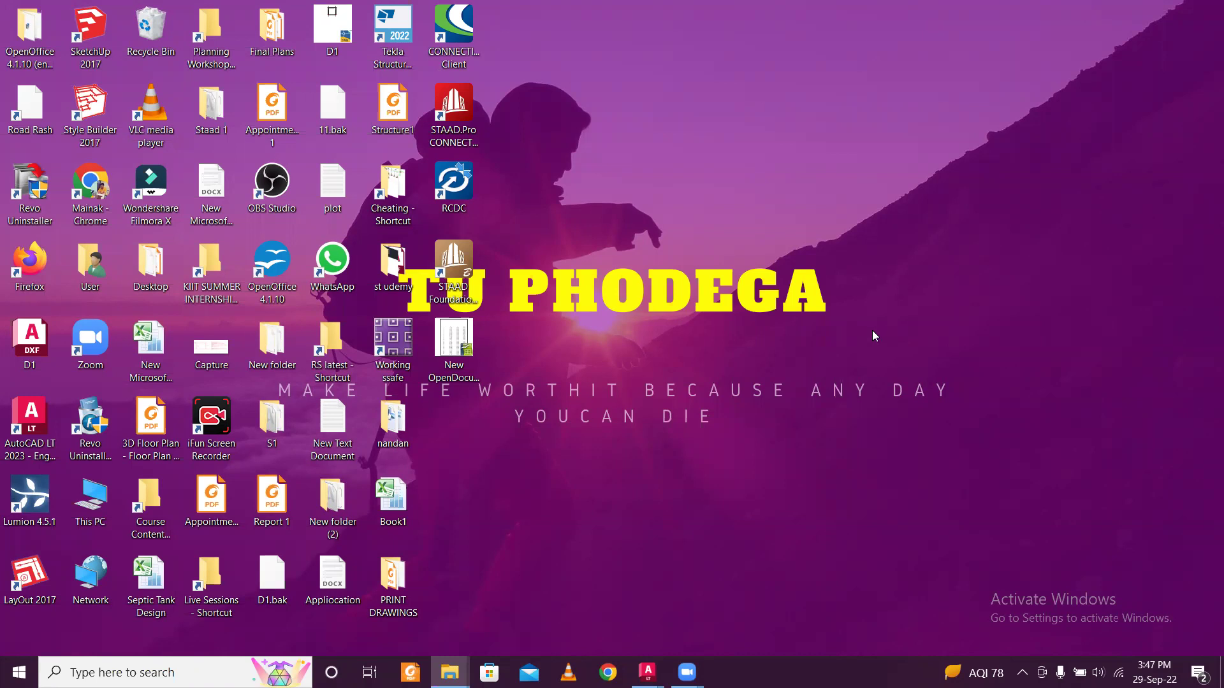
# Start RCDC with the STAAD Advanced Concrete Design license and enter 1 as the new project's project, client and engineer.
pyautogui.doubleClick(473, 183)
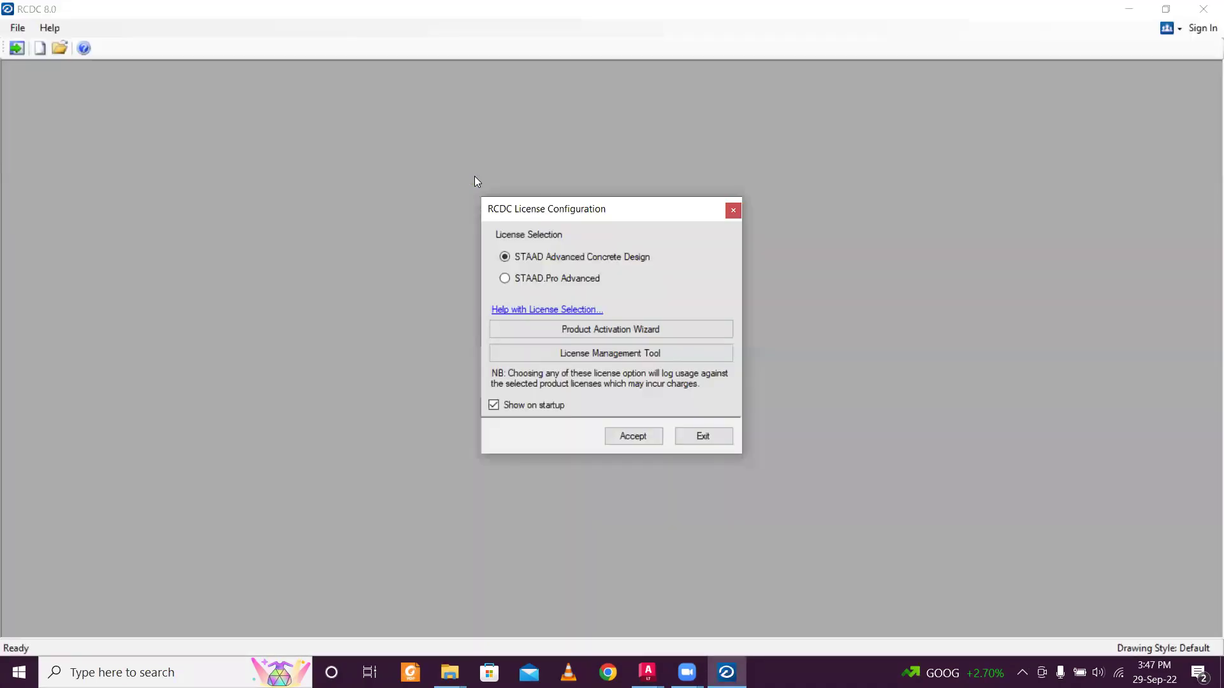
pyautogui.click(646, 435)
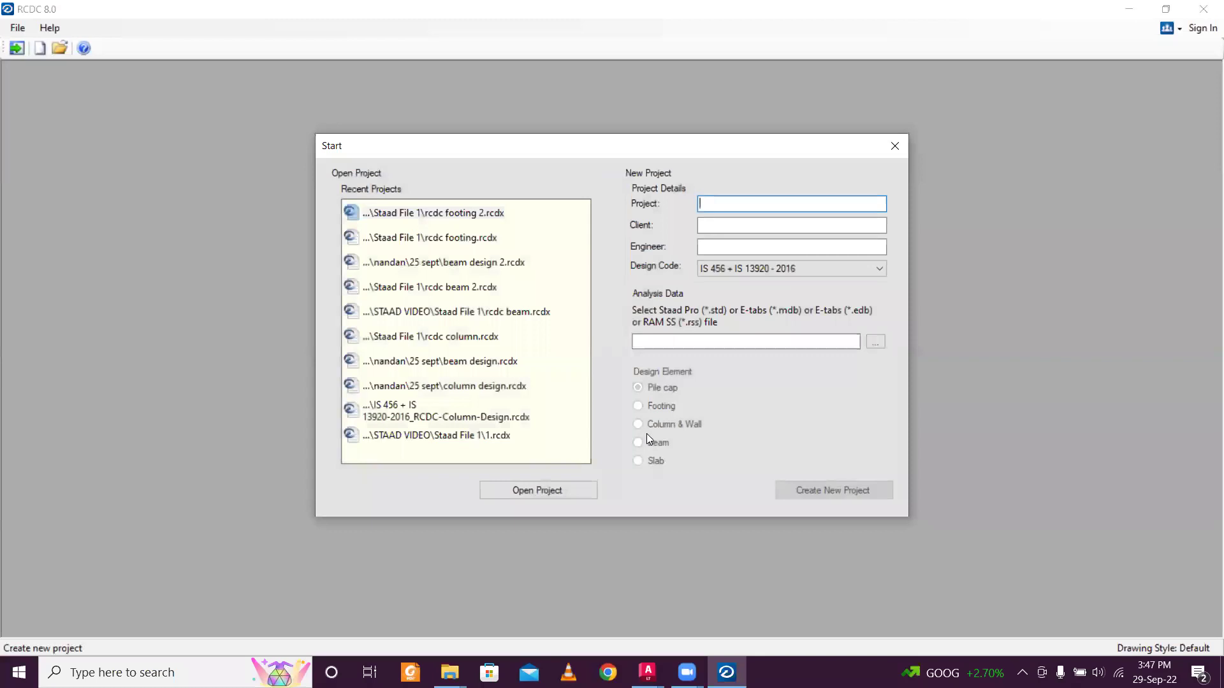
pyautogui.write('1')
pyautogui.press('Tab')
pyautogui.write('1')
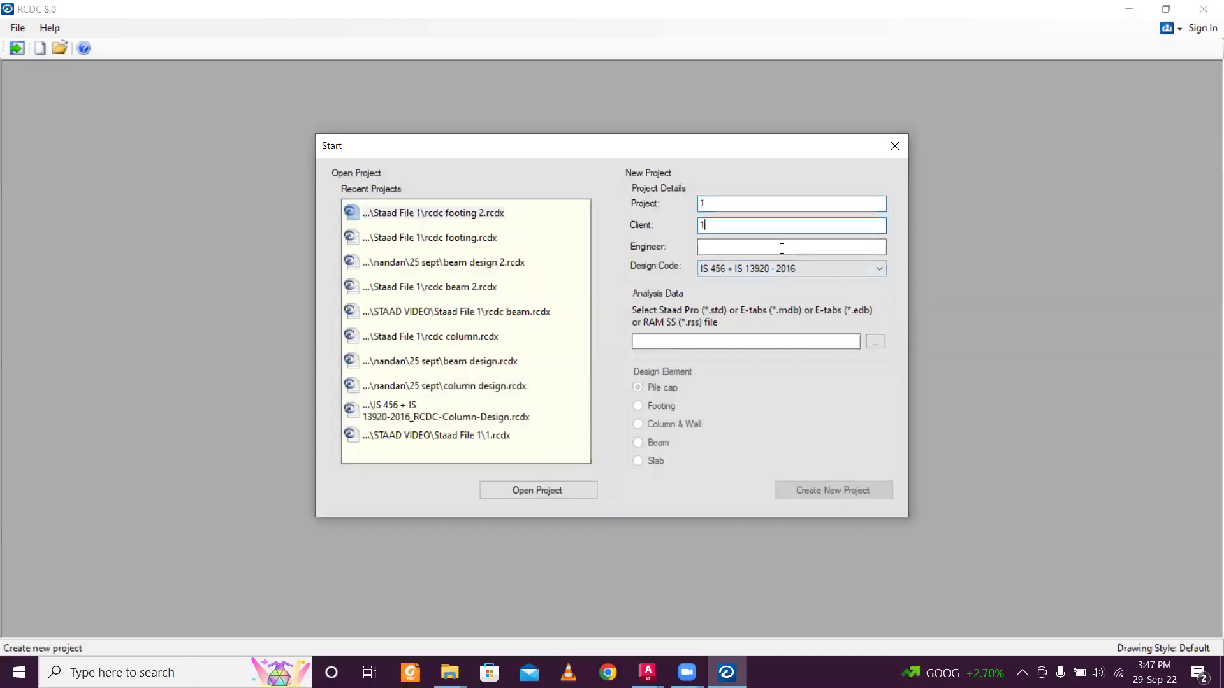
pyautogui.press('Tab')
pyautogui.write('1')
# Load the structure's analysis file and create a new pile cap design project from it.
pyautogui.click(875, 344)
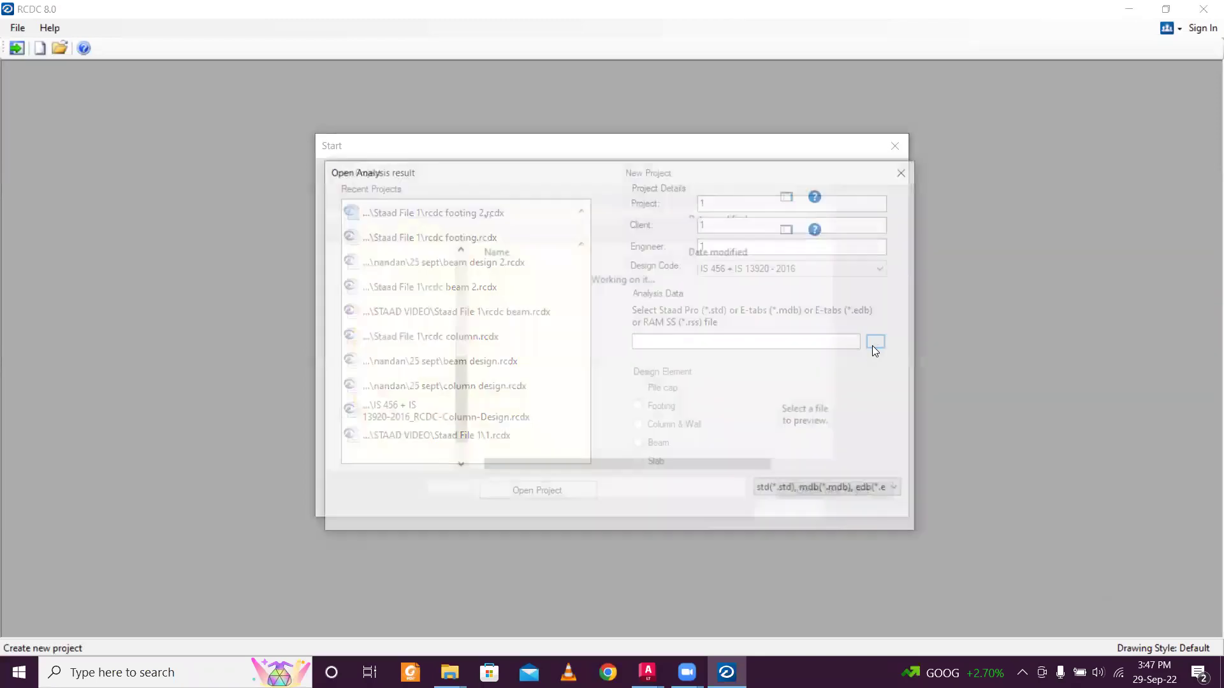
pyautogui.click(648, 279)
pyautogui.click(773, 520)
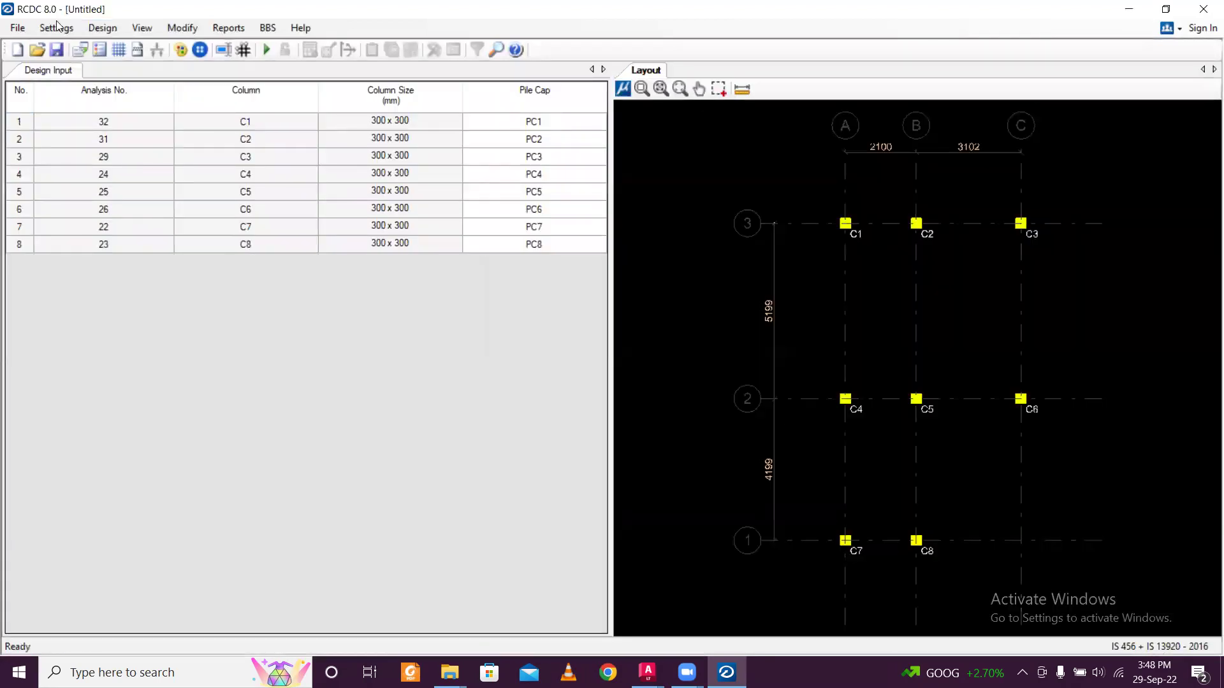
# Save the project as "rcdc pile cap" in the Staad File 1 folder.
pyautogui.click(18, 28)
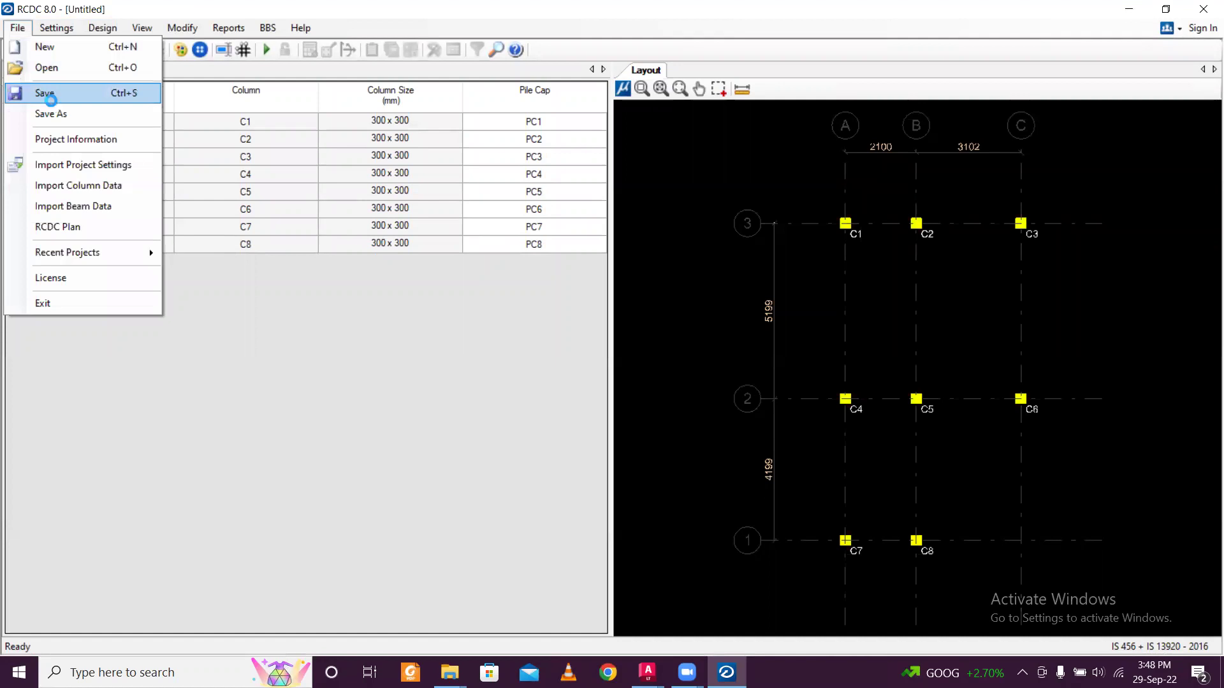
pyautogui.click(47, 96)
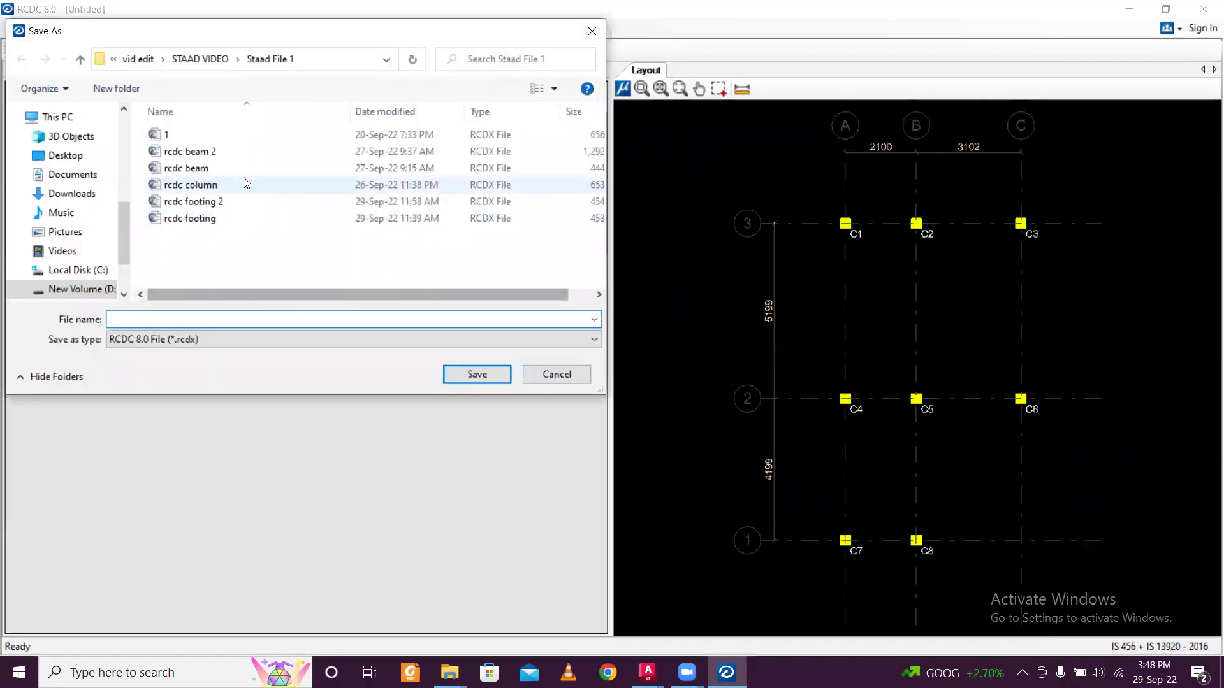
pyautogui.click(243, 167)
pyautogui.doubleClick(185, 318)
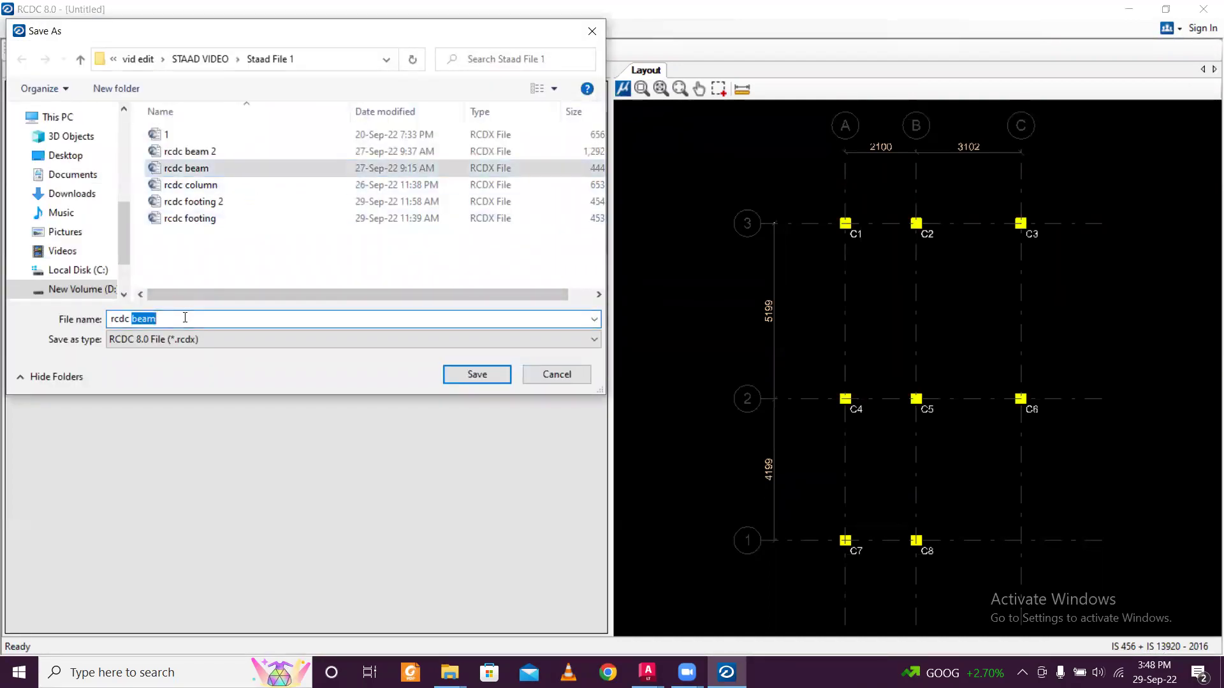
pyautogui.write('pile')
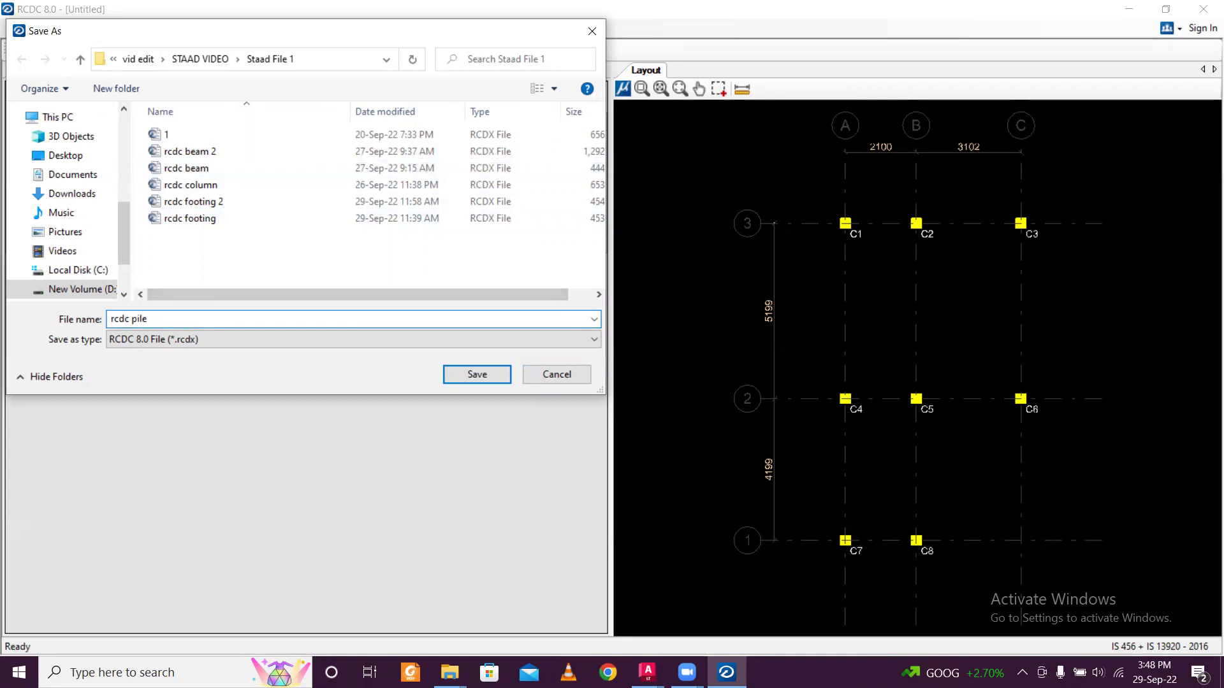
pyautogui.write(' cap')
pyautogui.click(494, 370)
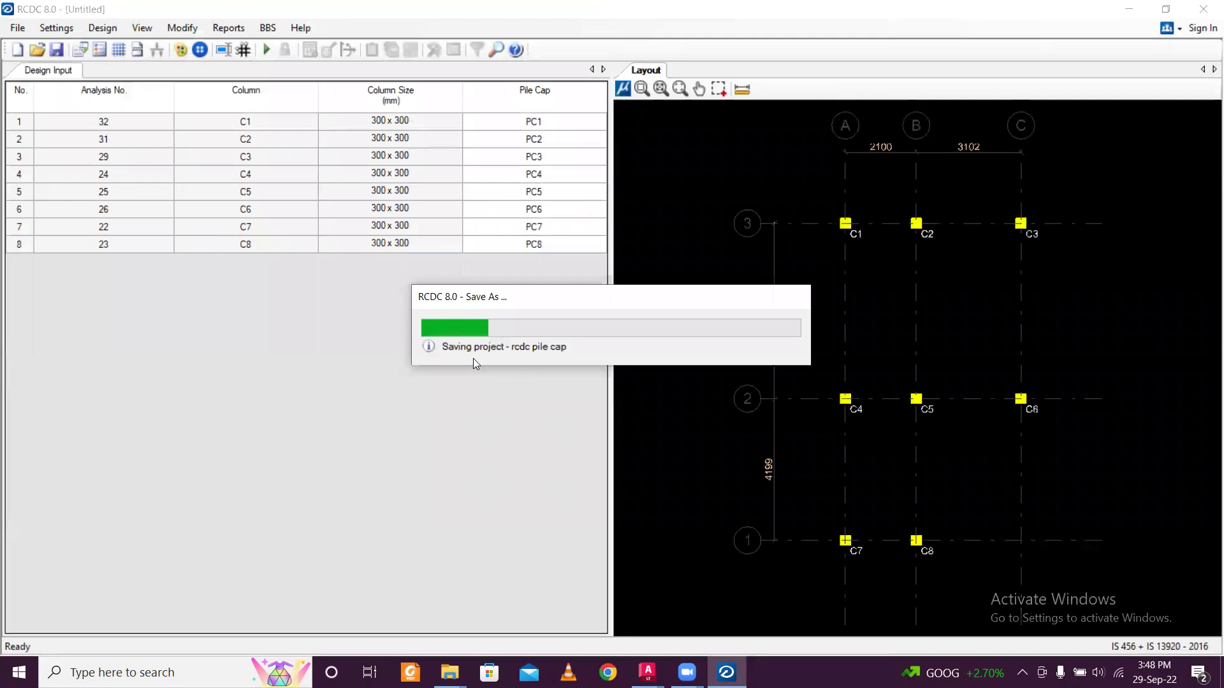
# Import the column data from the "rcdc column" project file.
pyautogui.click(18, 29)
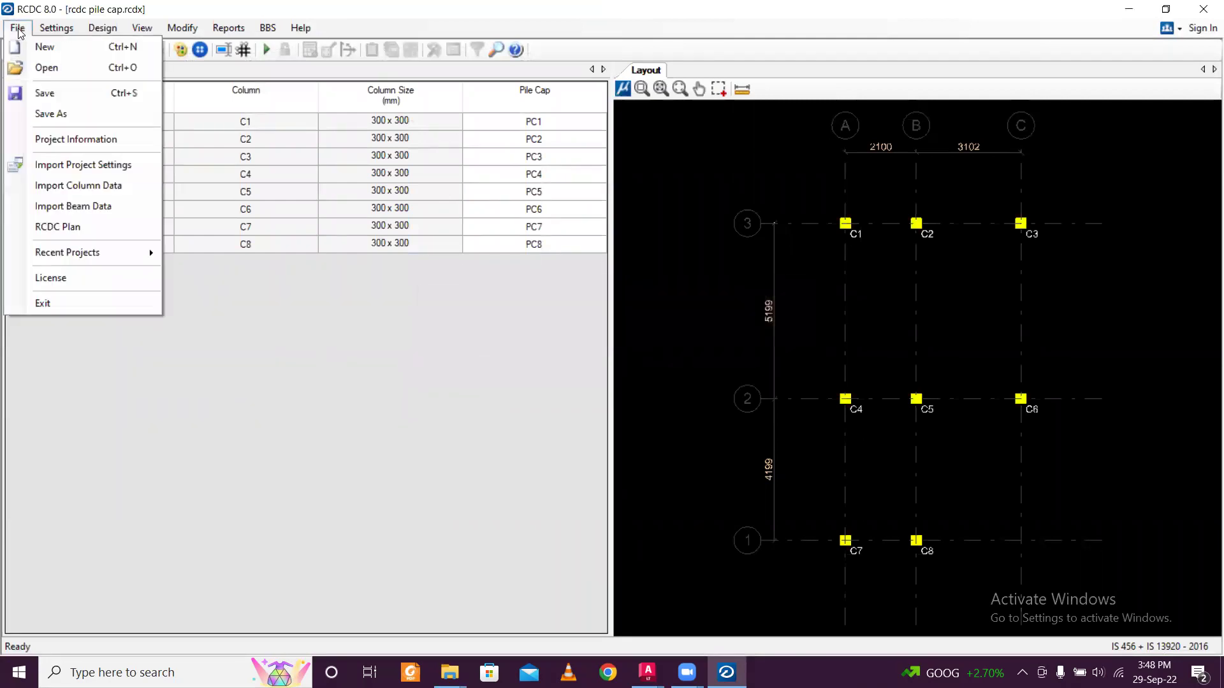
pyautogui.click(115, 188)
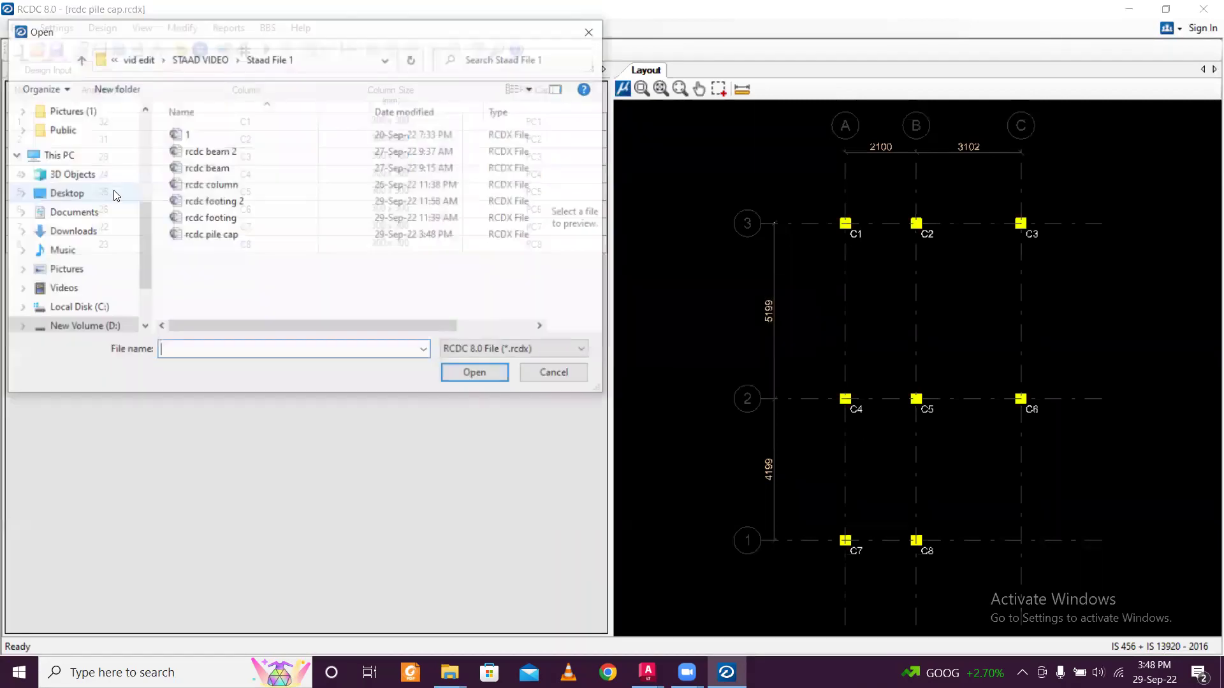
pyautogui.click(258, 186)
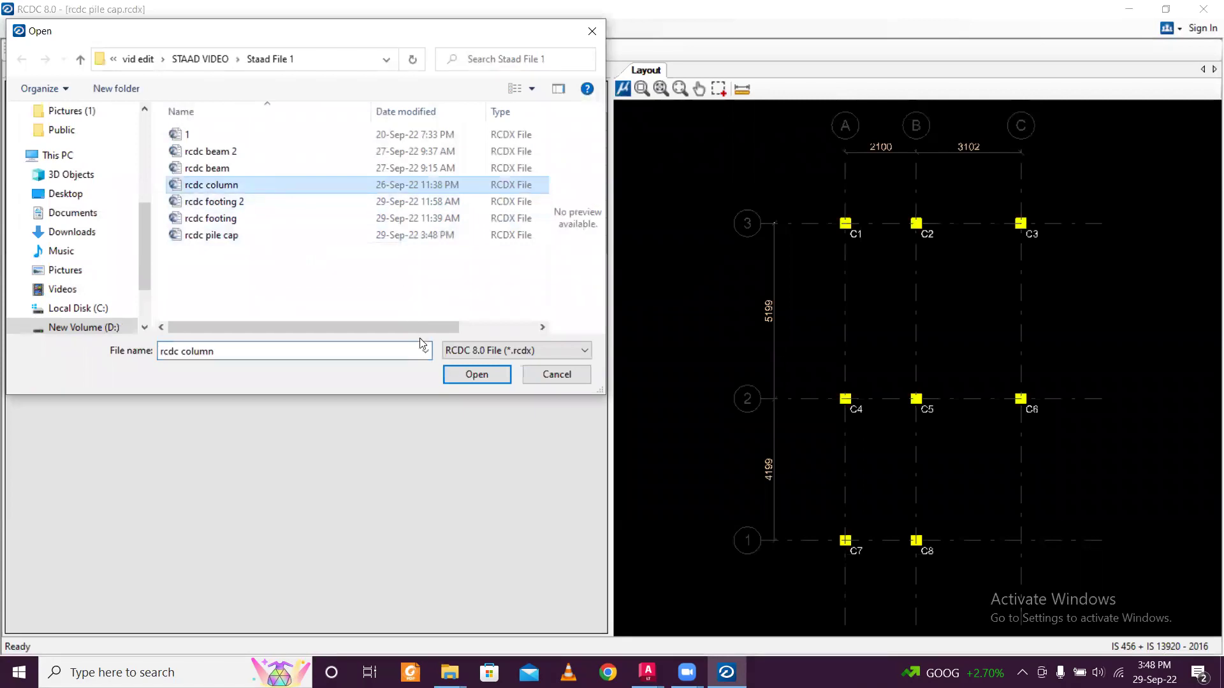
pyautogui.click(458, 377)
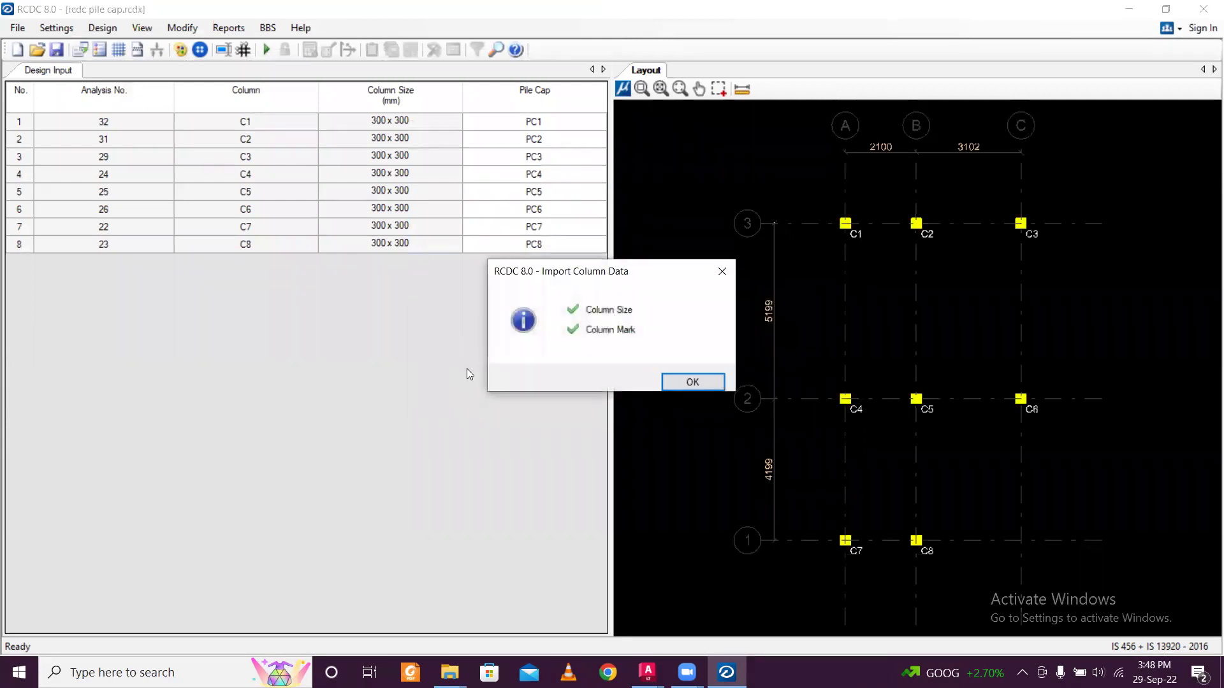
pyautogui.click(693, 383)
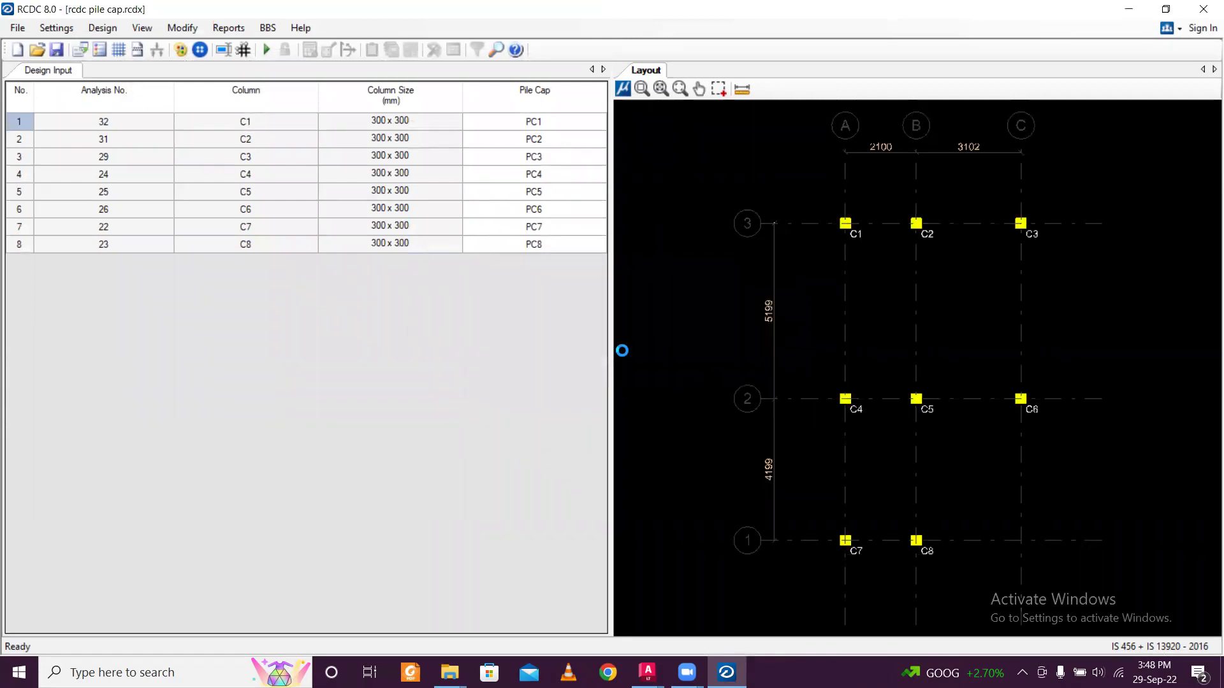
# Set the steel grade to Fe550 in the general settings, keeping concrete grade M25.
pyautogui.click(21, 29)
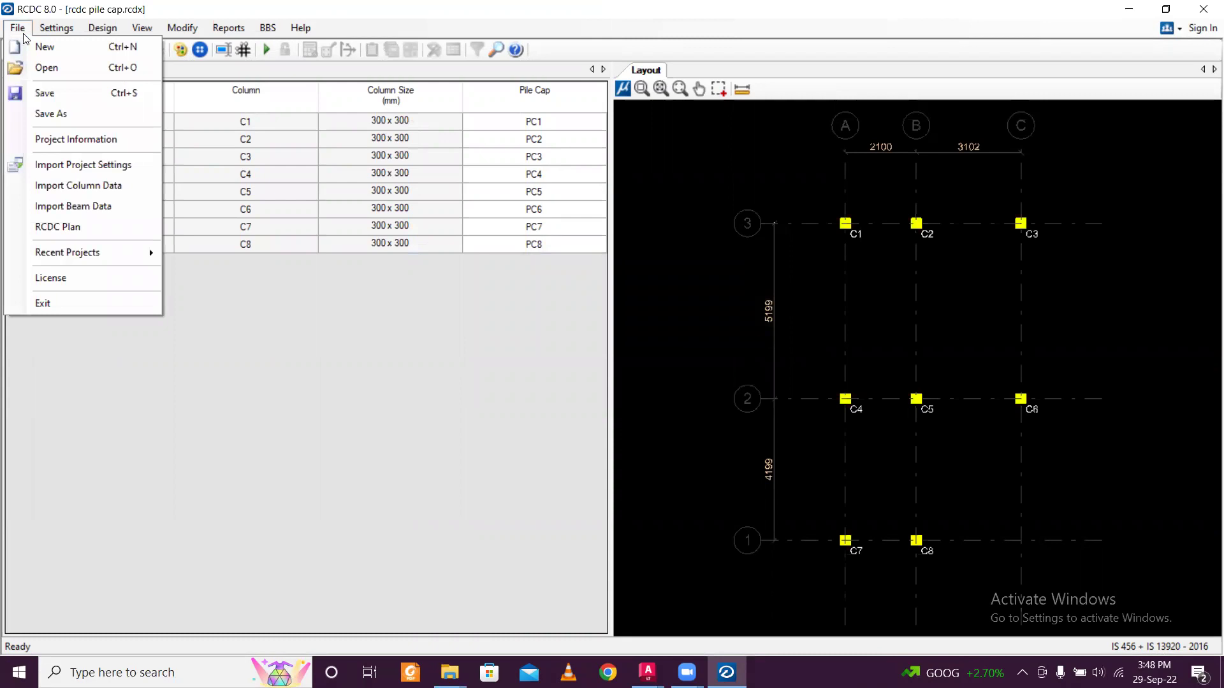
pyautogui.moveTo(72, 33)
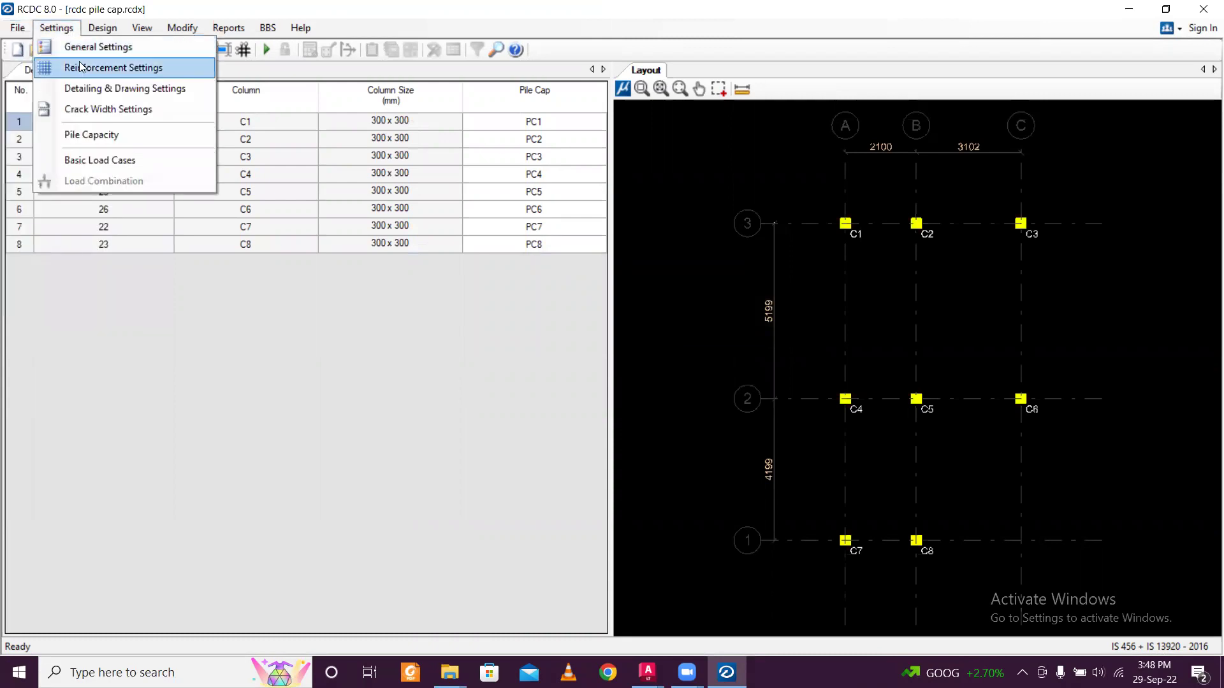
pyautogui.click(81, 54)
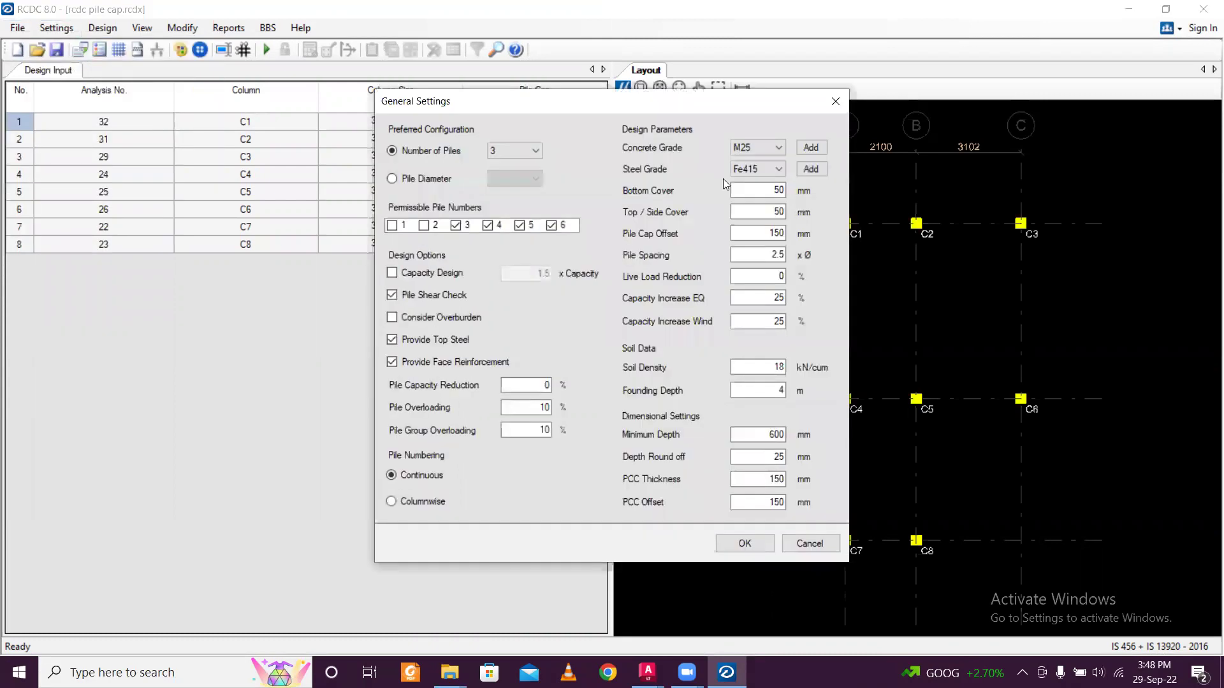
pyautogui.click(743, 147)
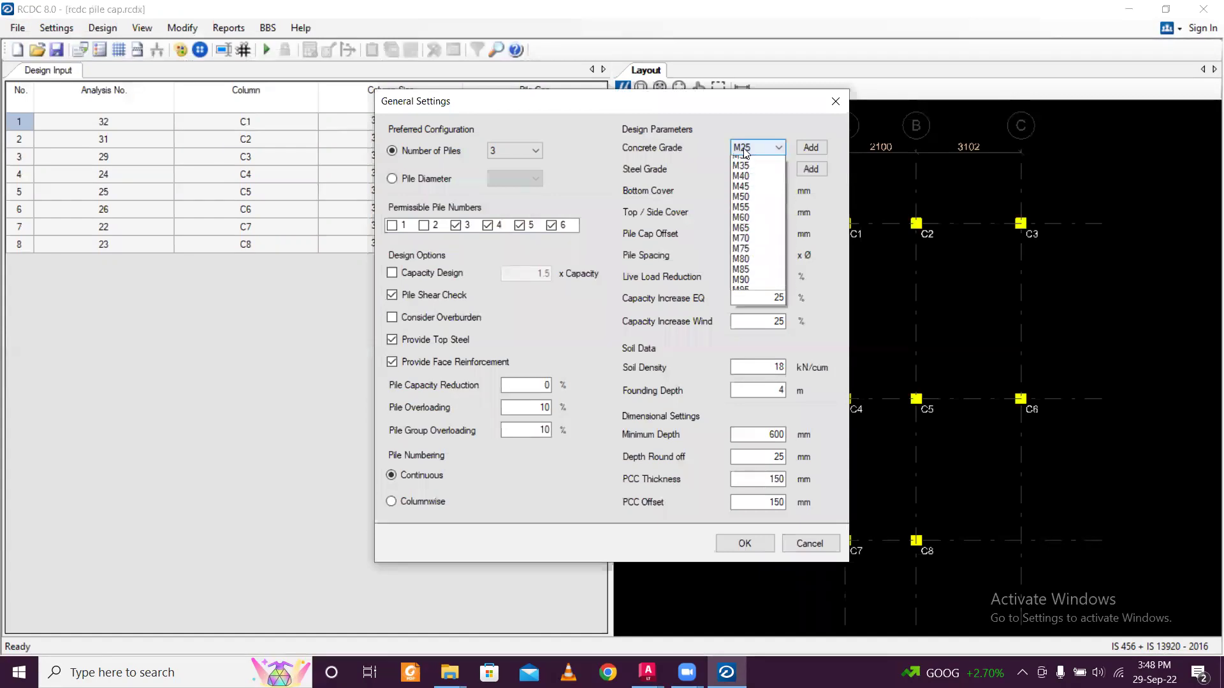
pyautogui.click(743, 148)
pyautogui.click(755, 169)
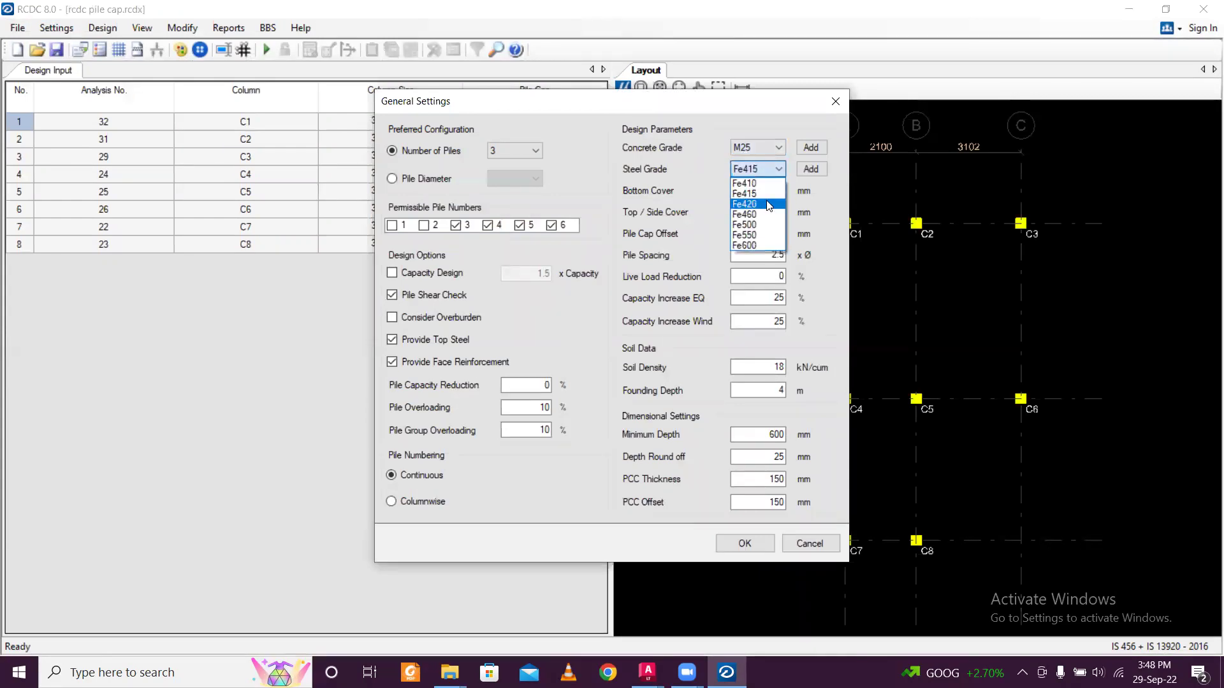
pyautogui.click(746, 236)
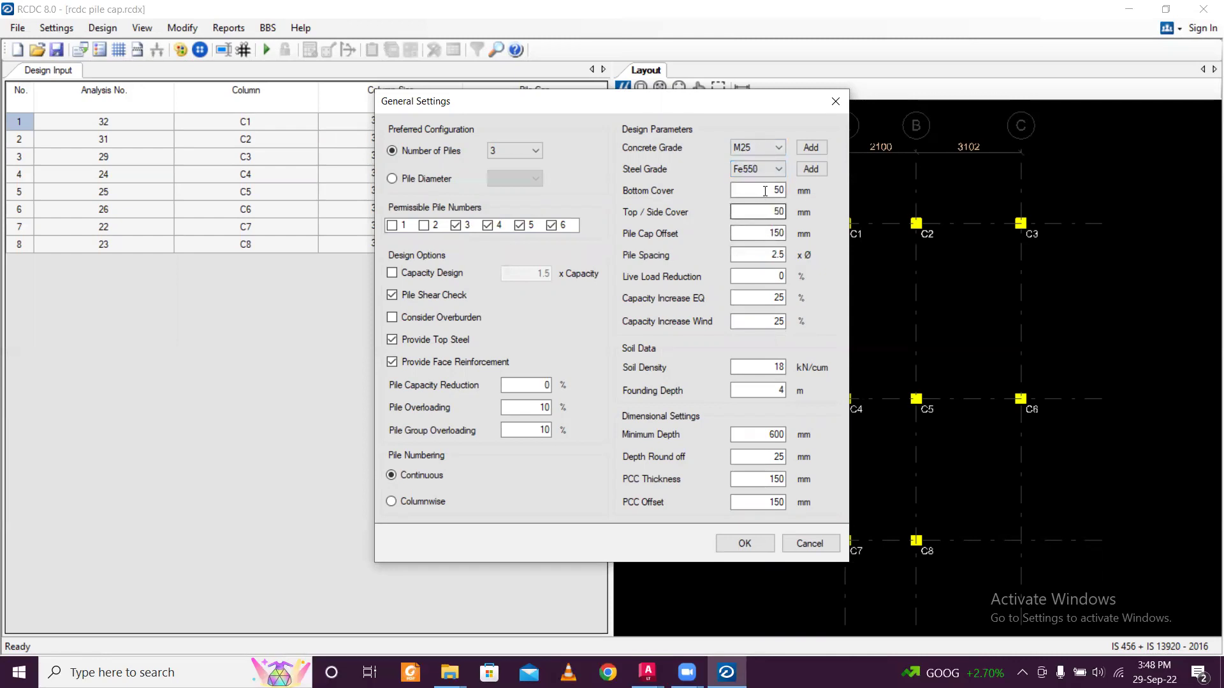
# Set both the bottom cover and the top/side cover to 75 mm.
pyautogui.moveTo(765, 190); pyautogui.dragTo(823, 188)
pyautogui.write('75')
pyautogui.moveTo(766, 211); pyautogui.dragTo(832, 203)
pyautogui.write('75')
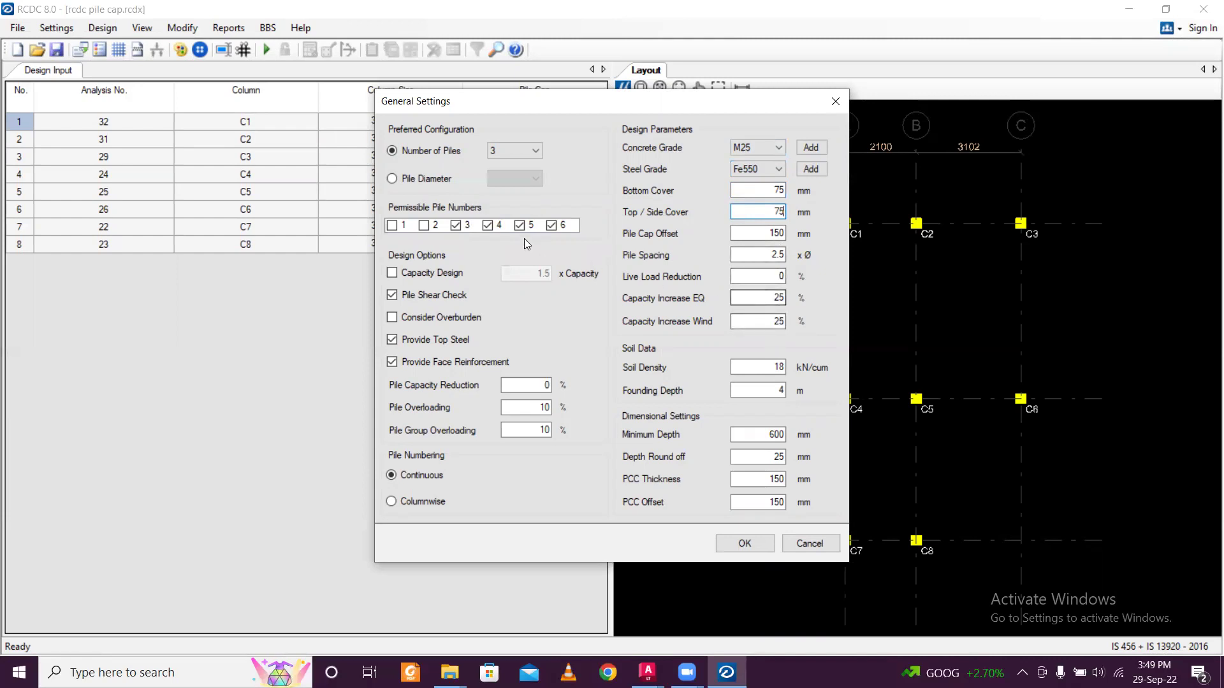
pyautogui.click(518, 150)
pyautogui.click(520, 150)
pyautogui.click(435, 180)
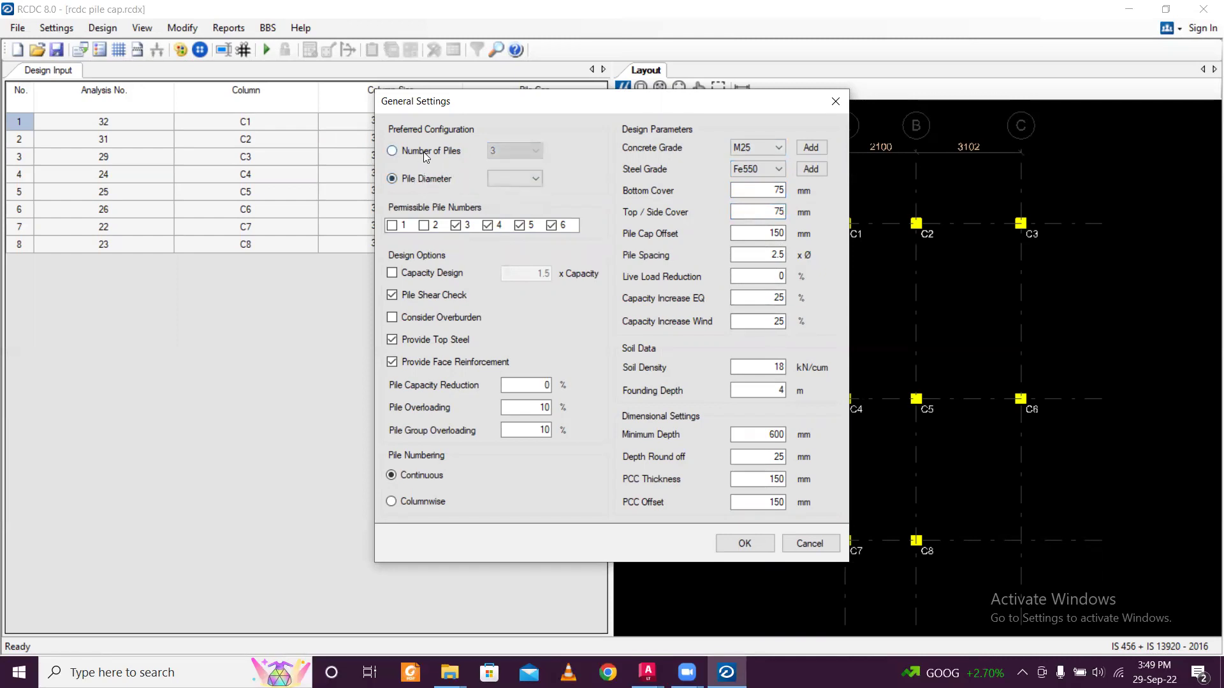
pyautogui.click(425, 151)
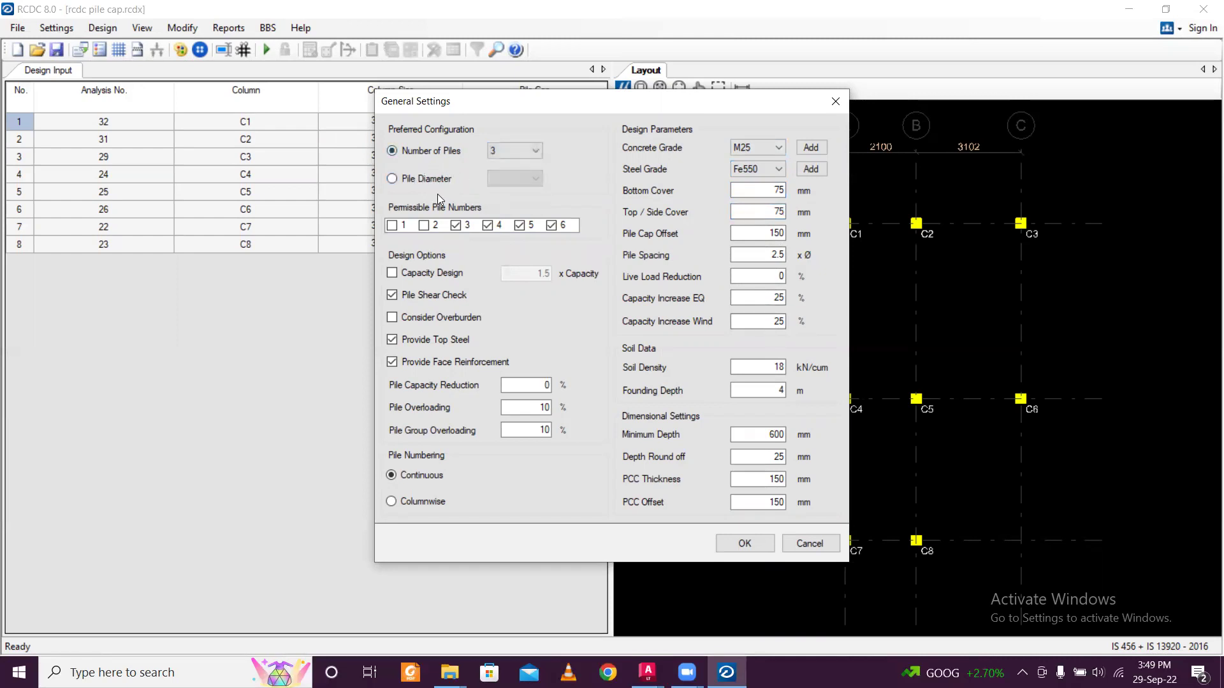
pyautogui.click(511, 151)
pyautogui.click(512, 150)
pyautogui.click(437, 180)
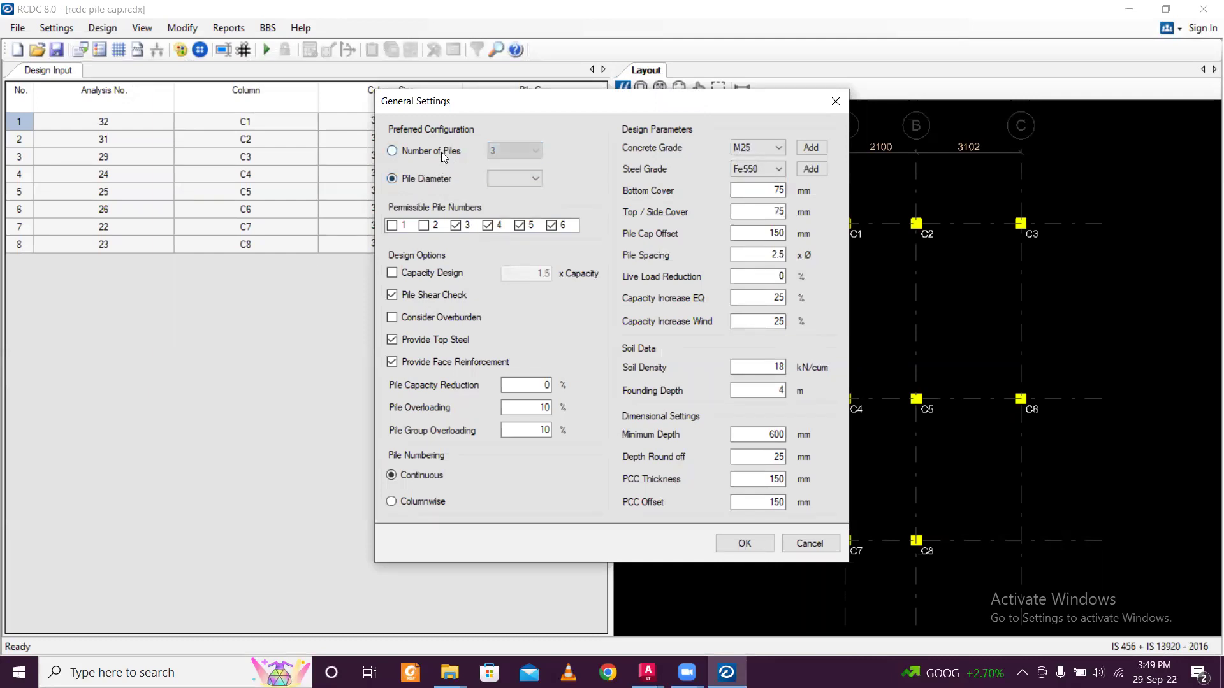
pyautogui.click(441, 151)
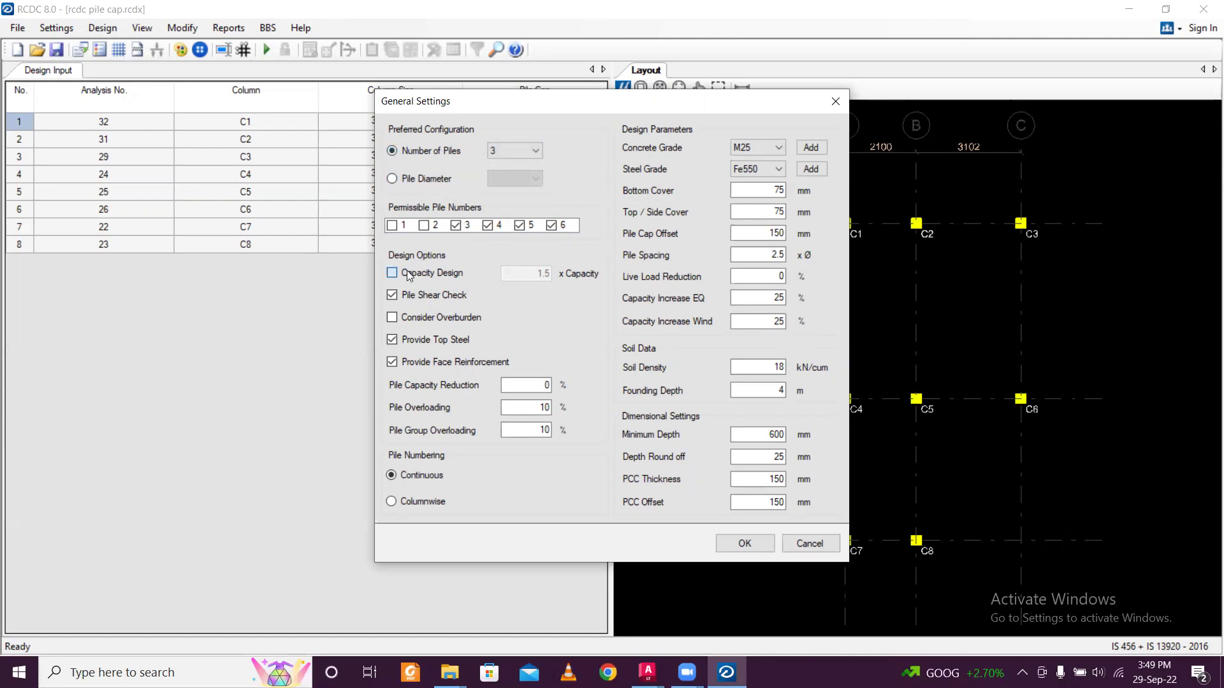
pyautogui.click(408, 275)
pyautogui.click(406, 275)
# Apply the general settings and accept the default reinforcement settings.
pyautogui.click(735, 544)
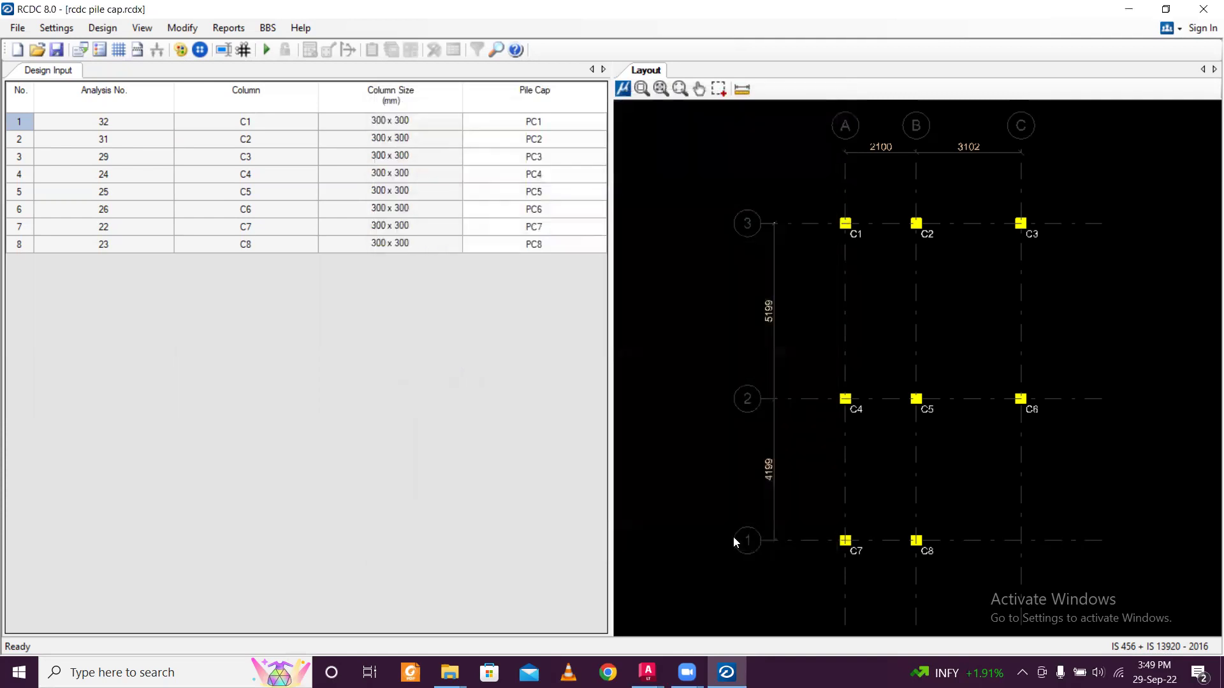
pyautogui.click(70, 28)
pyautogui.click(82, 65)
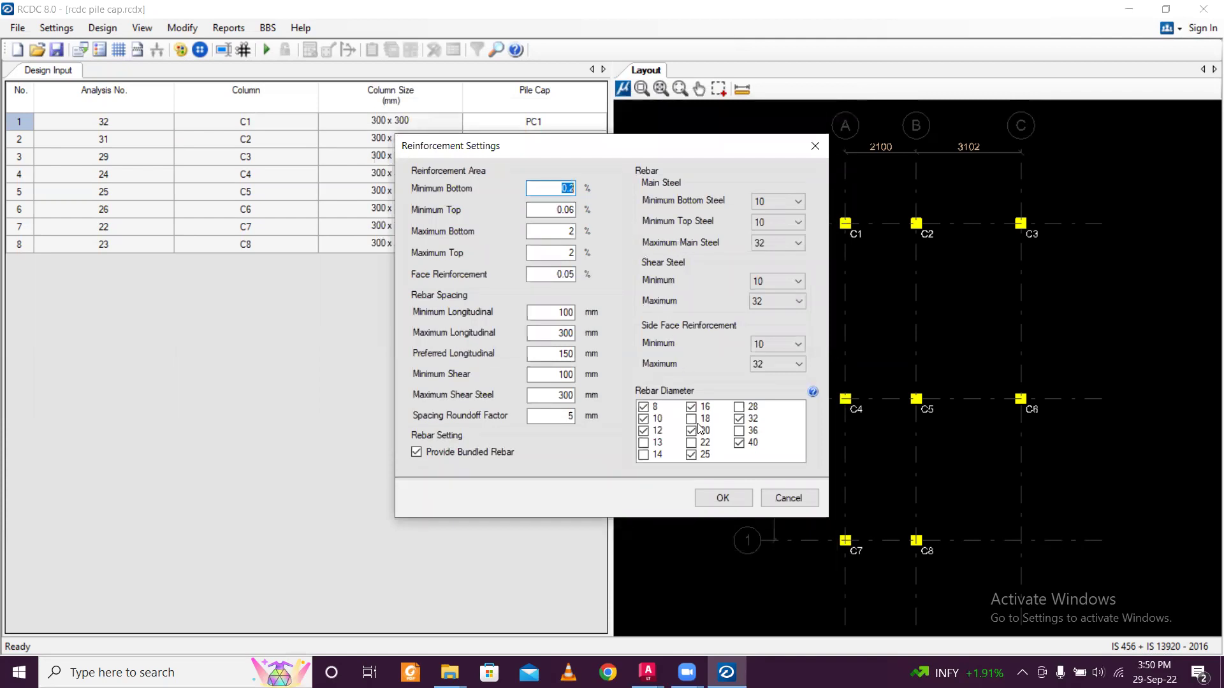
pyautogui.click(718, 496)
pyautogui.click(706, 500)
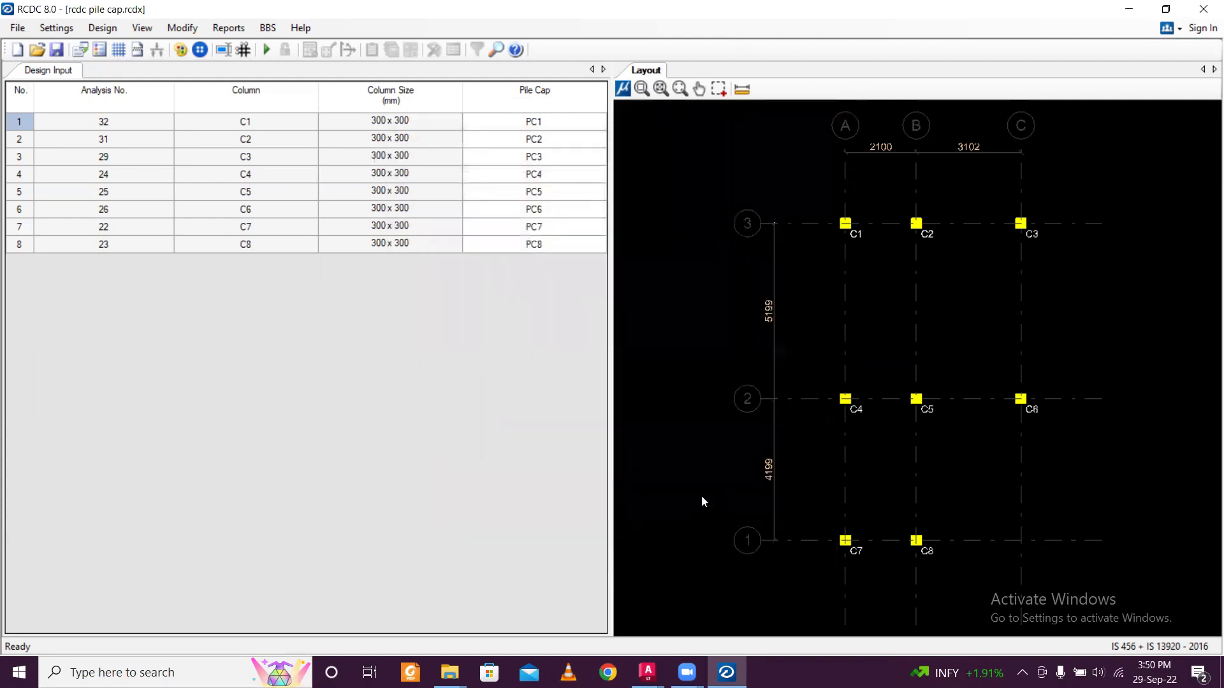
# Review the detailing and drawing settings and accept their default values.
pyautogui.click(43, 29)
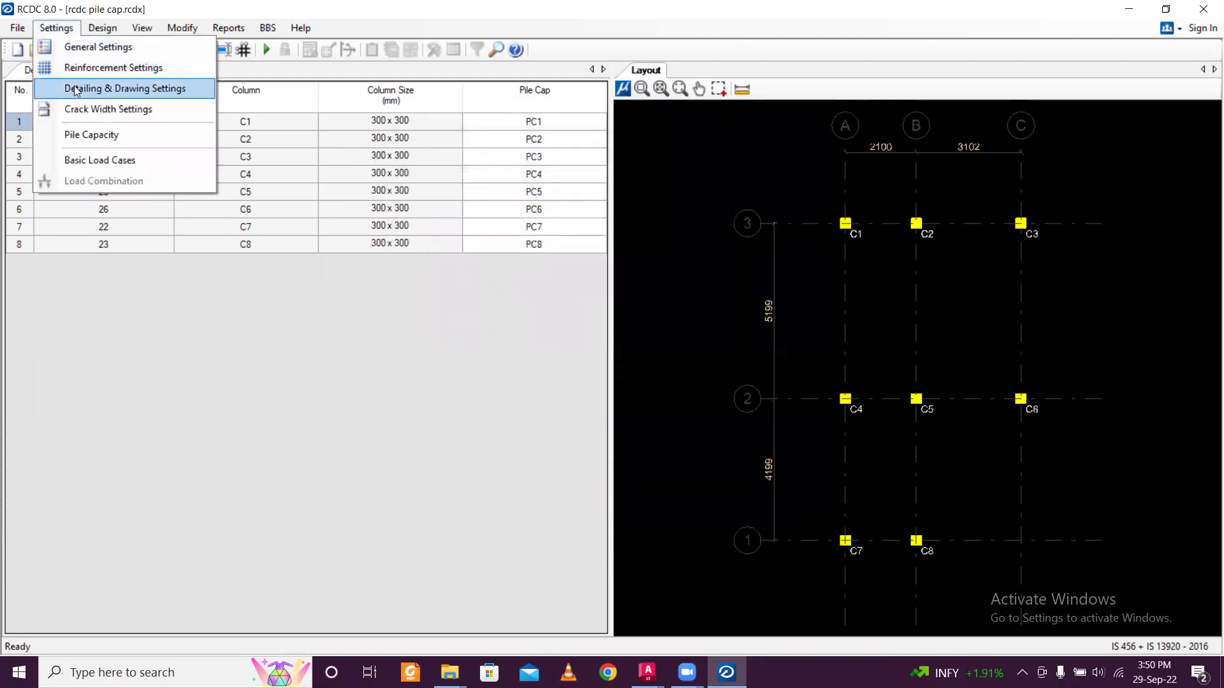
pyautogui.click(125, 88)
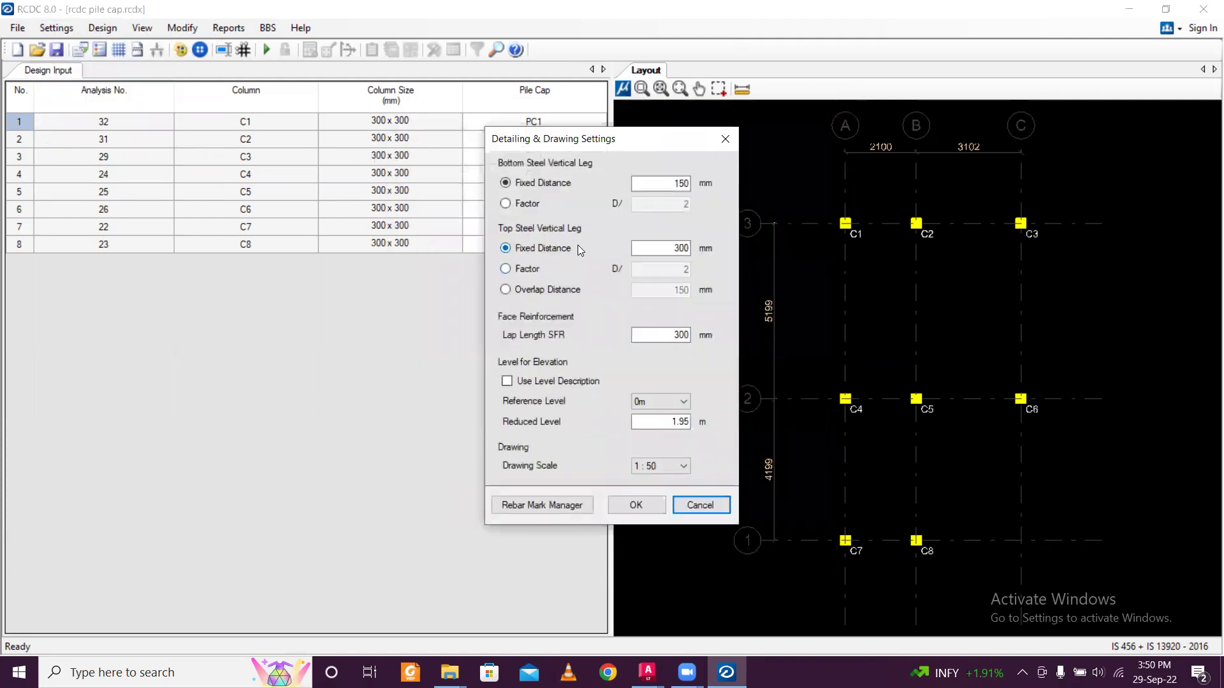
pyautogui.click(622, 504)
# Open the pile capacity settings and consult the suggested pile capacity table in the soil test report in Foxit Reader.
pyautogui.click(63, 32)
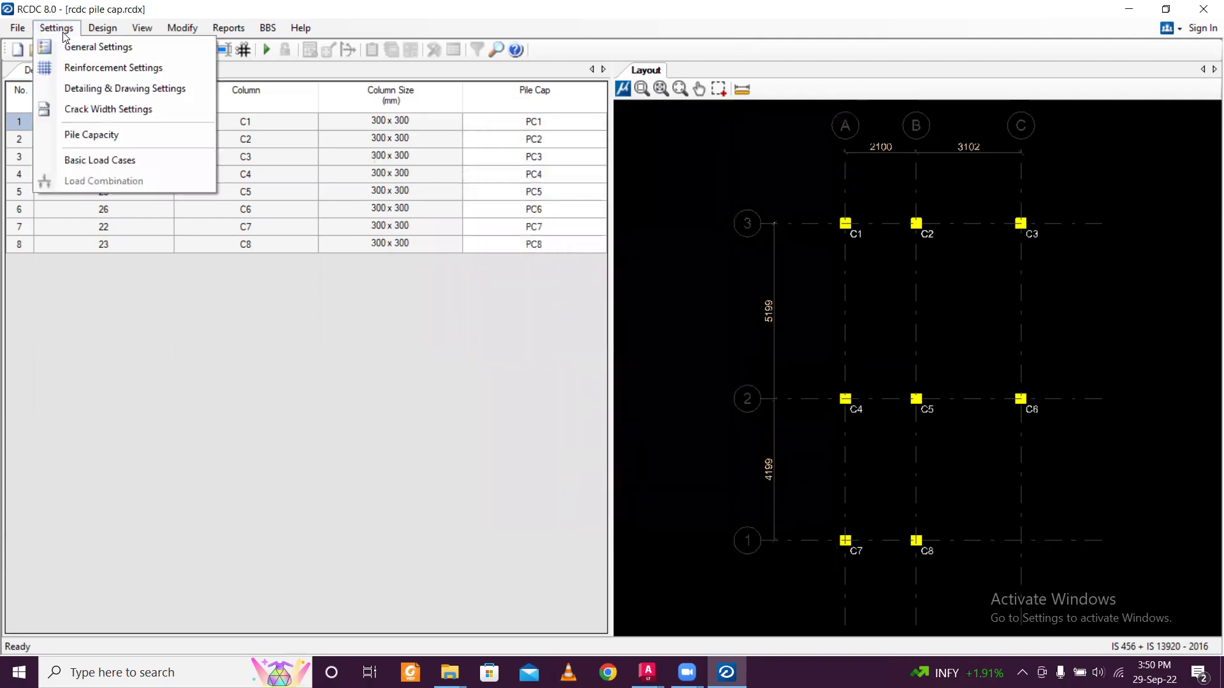
pyautogui.click(116, 131)
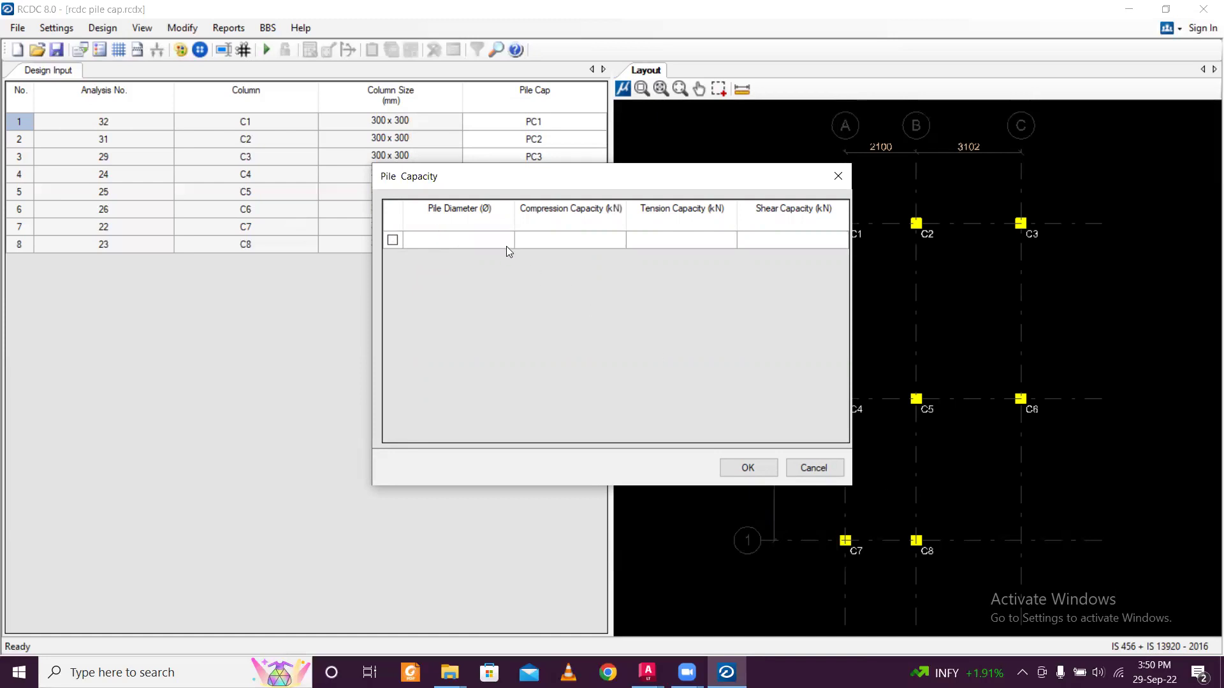
pyautogui.click(913, 620)
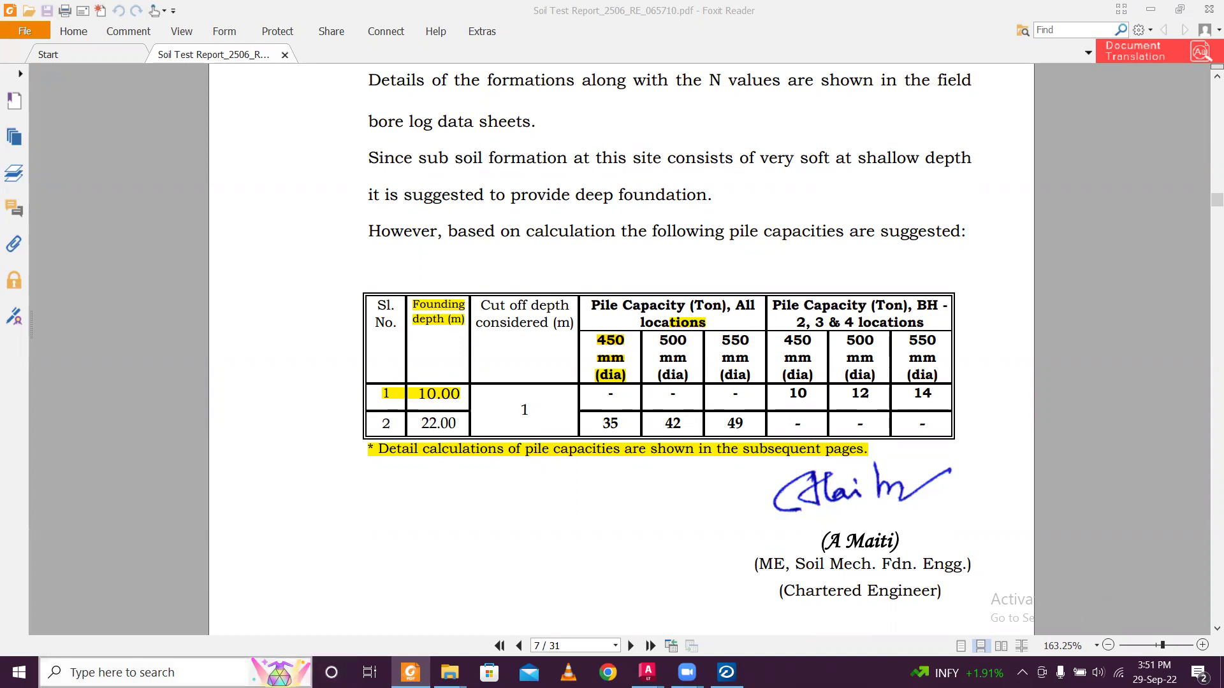
# Open the Windows Calculator and place it clear of the 500 mm pile's capacity in the report table.
pyautogui.click(218, 670)
pyautogui.write('calculator')
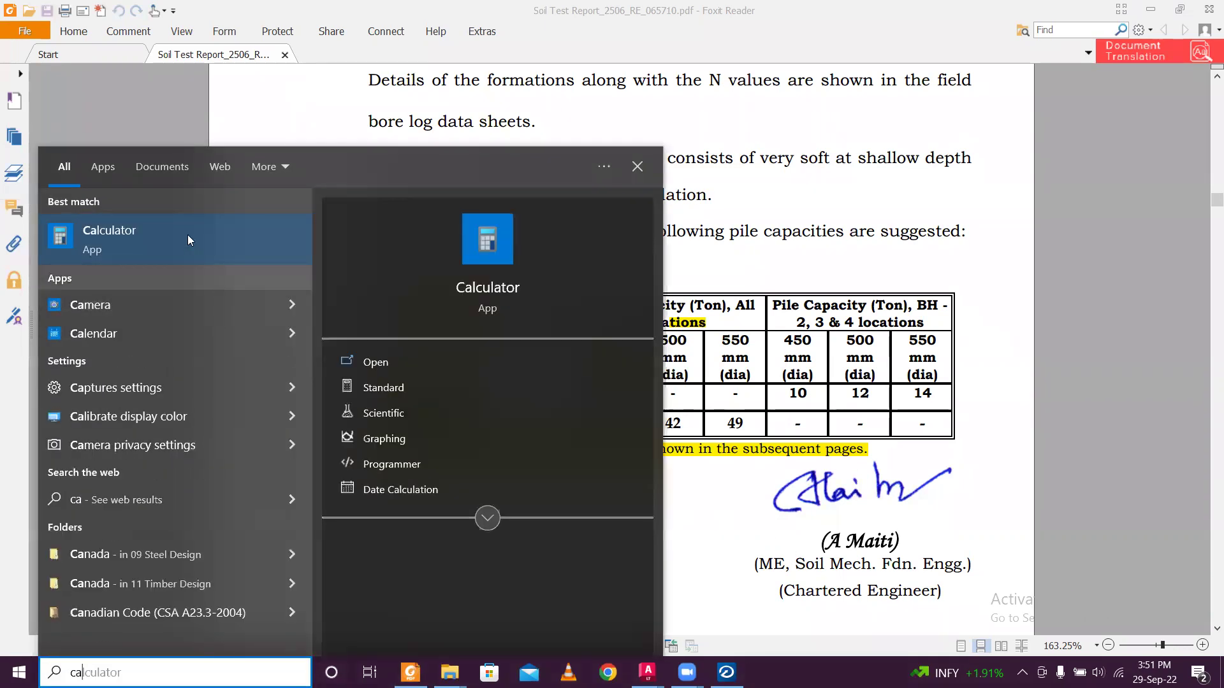
pyautogui.click(186, 237)
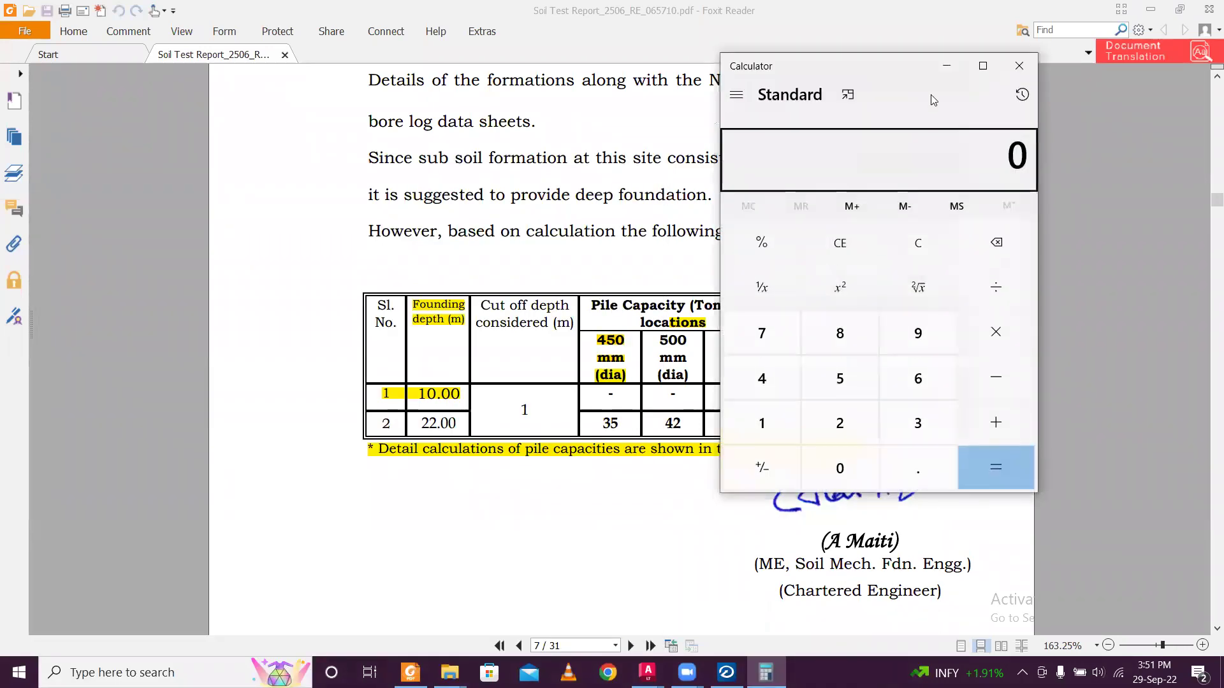
pyautogui.moveTo(886, 78); pyautogui.dragTo(1032, 48)
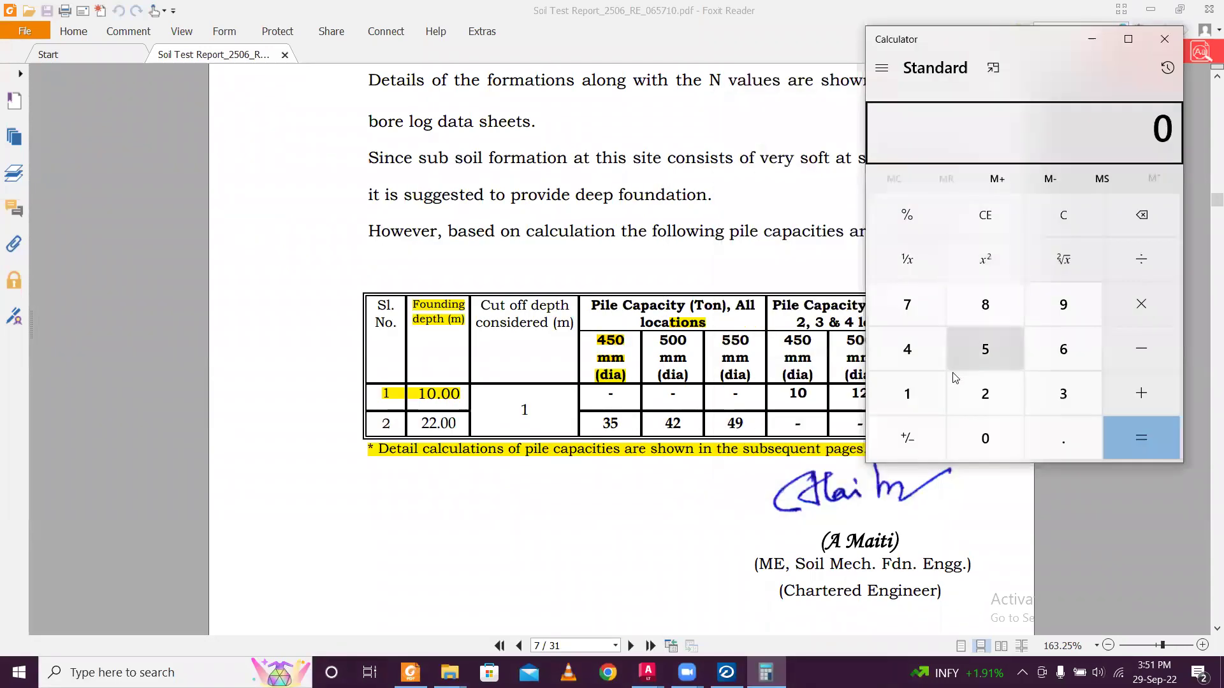
# Multiply the 500 mm pile's 42 ton capacity by 1000 in the Calculator.
pyautogui.click(918, 353)
pyautogui.click(985, 393)
pyautogui.click(1128, 305)
pyautogui.click(907, 394)
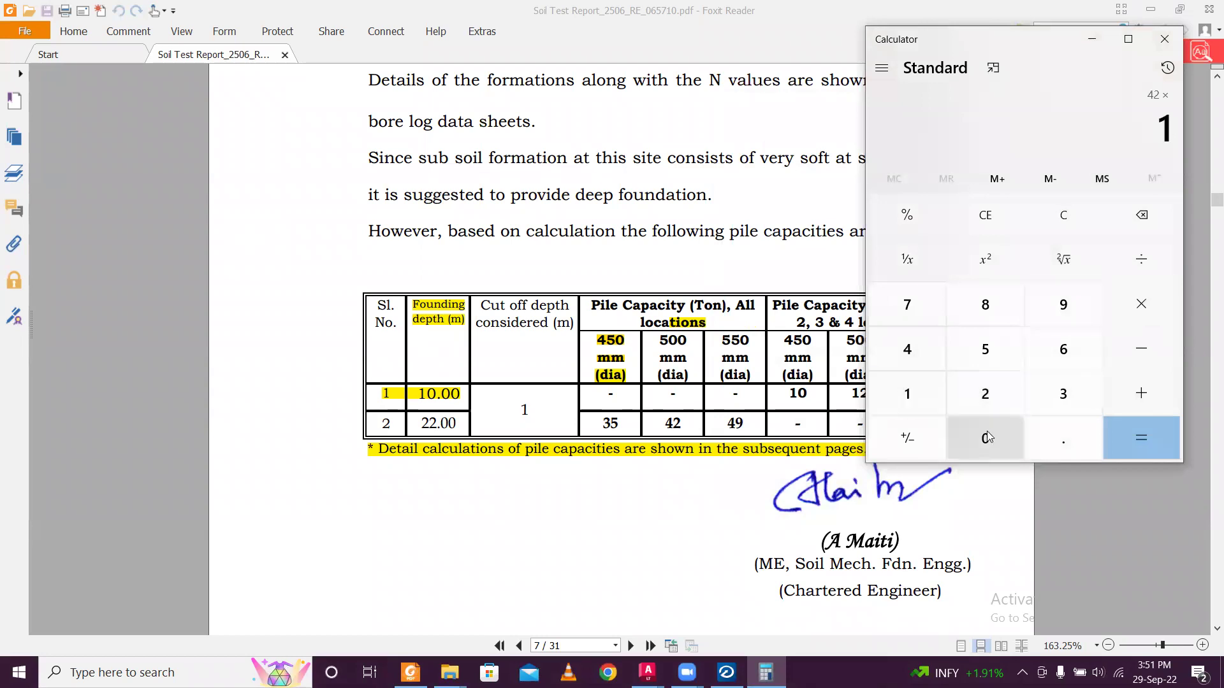
pyautogui.click(985, 438)
pyautogui.click(985, 438)
pyautogui.click(985, 438)
pyautogui.click(1136, 439)
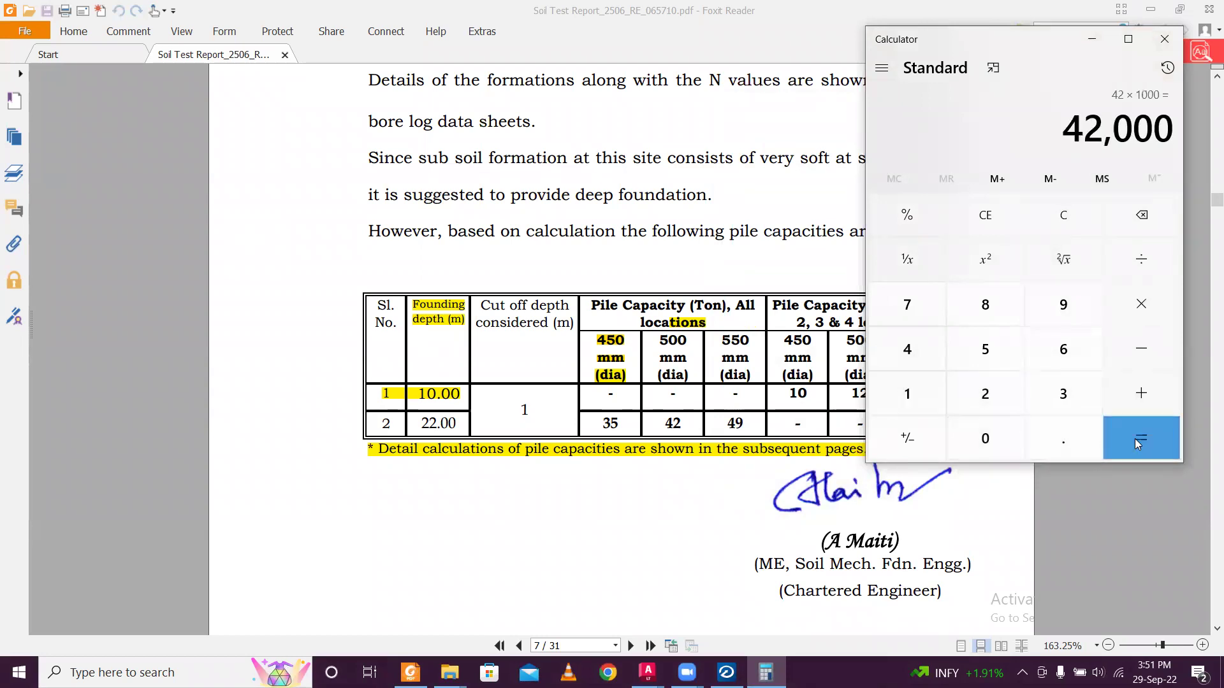
# Convert the result to kilonewtons by multiplying it by 9.81 and dividing by 1000.
pyautogui.click(1143, 309)
pyautogui.click(1058, 312)
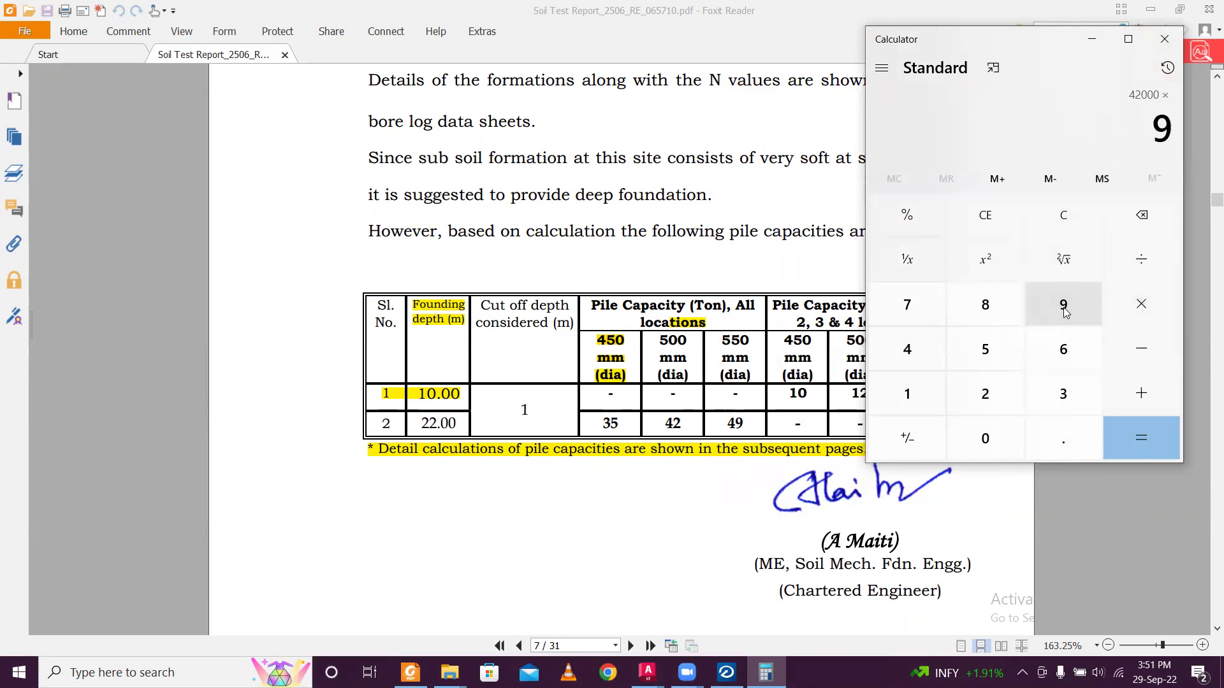
pyautogui.click(1058, 434)
pyautogui.click(988, 312)
pyautogui.click(912, 392)
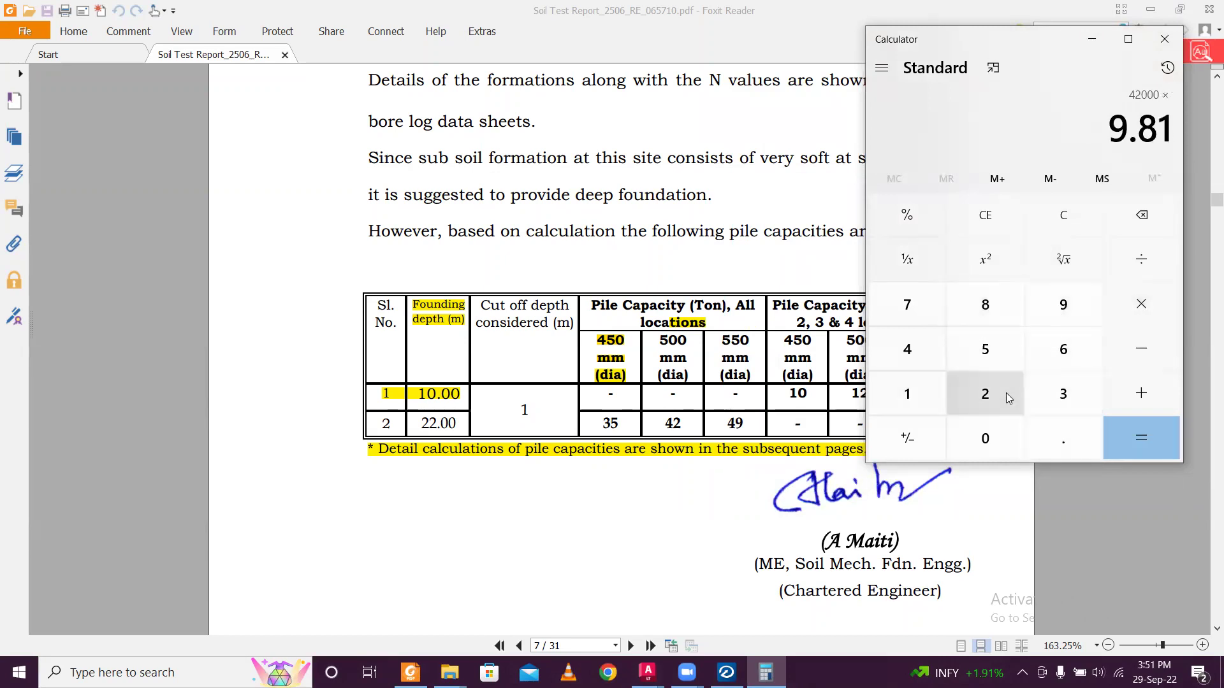
pyautogui.click(1119, 436)
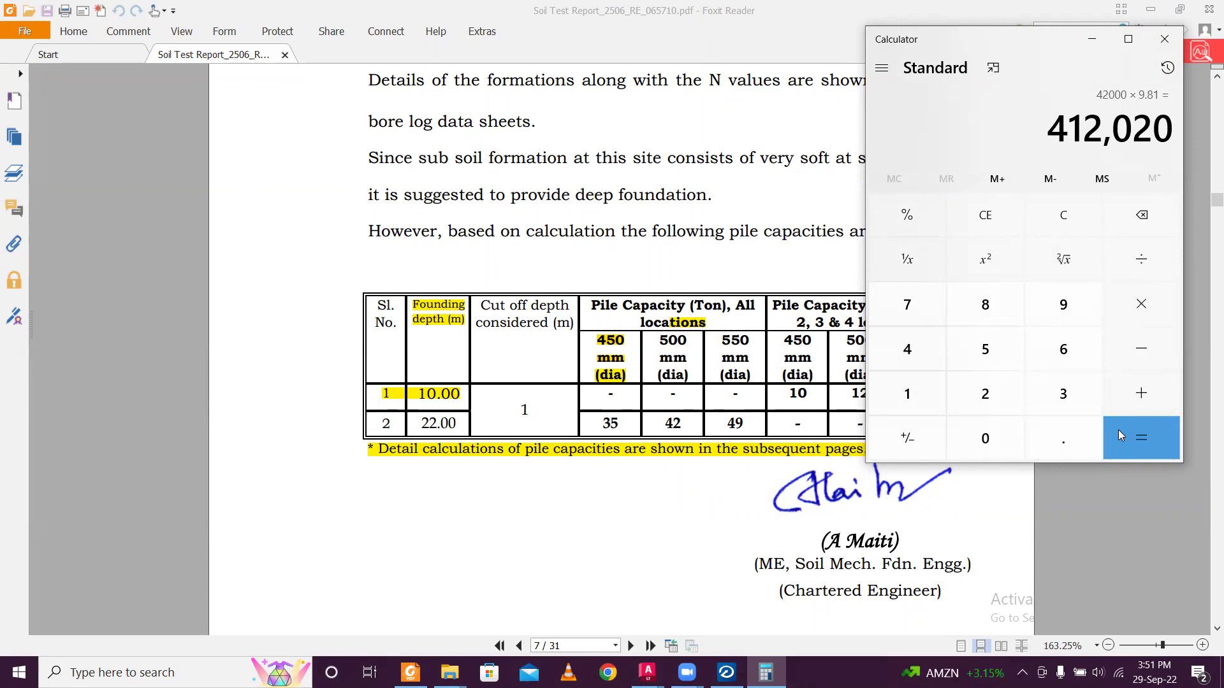
pyautogui.click(1141, 259)
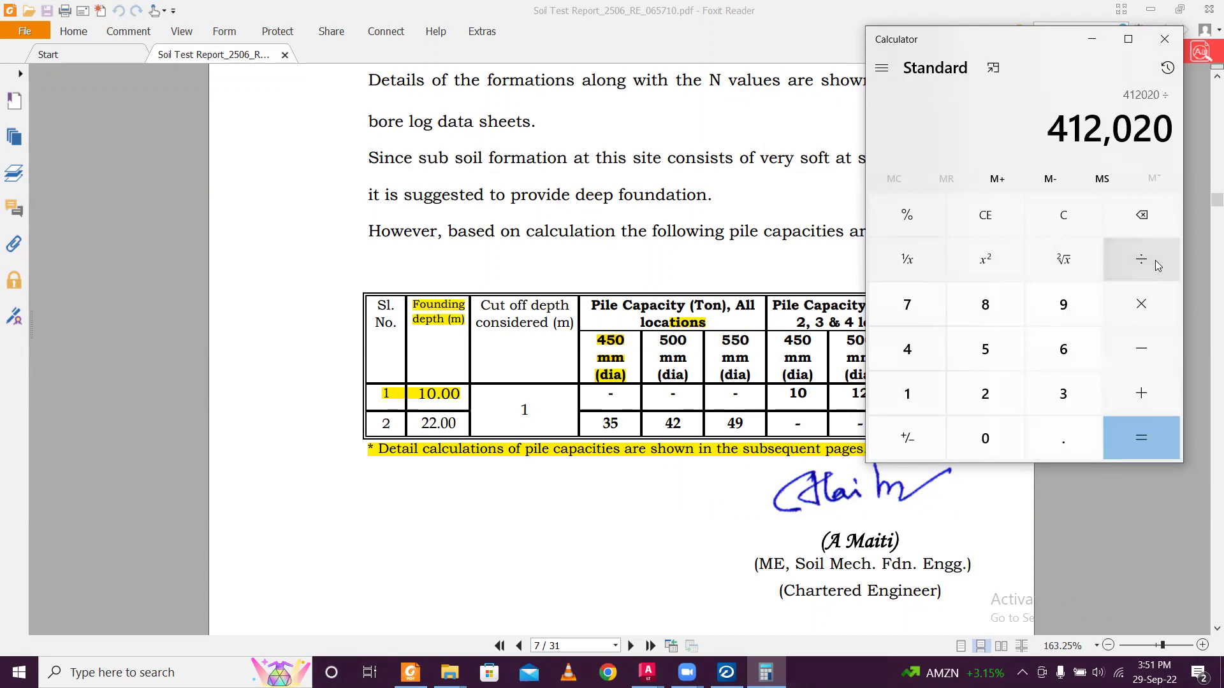
pyautogui.click(908, 394)
pyautogui.tripleClick(985, 439)
pyautogui.click(1127, 438)
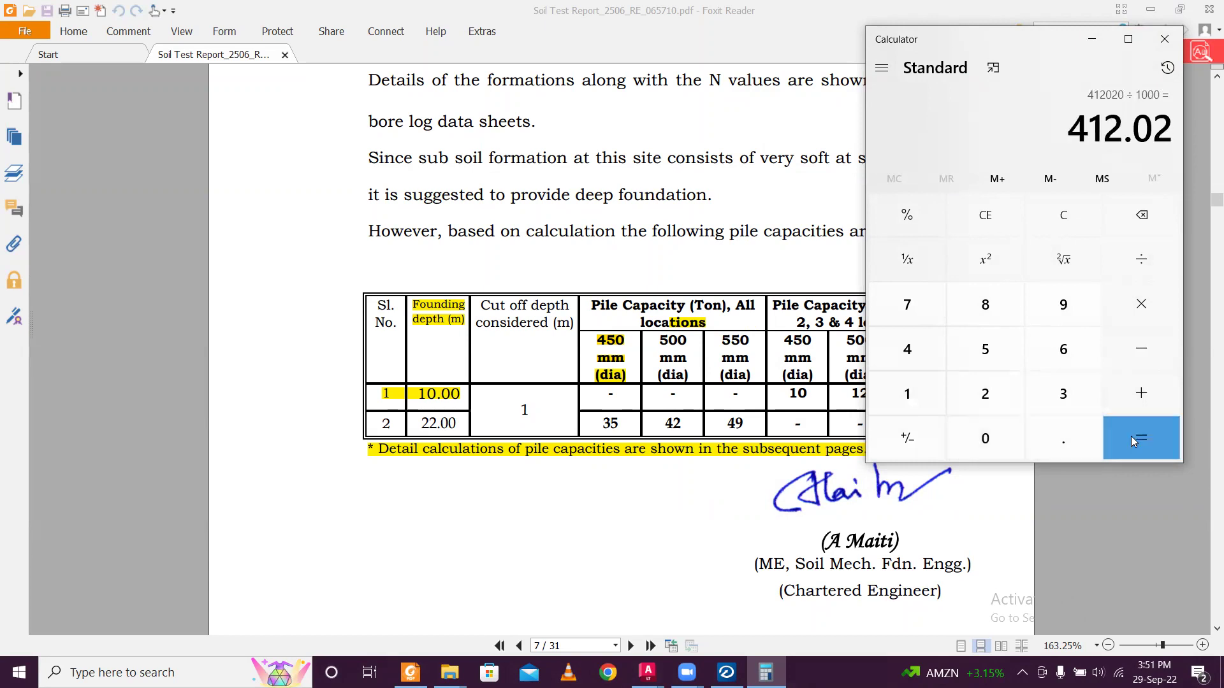
# Return to RCDC's pile capacity settings, enable the first row and set its pile diameter to 500.
pyautogui.click(1097, 43)
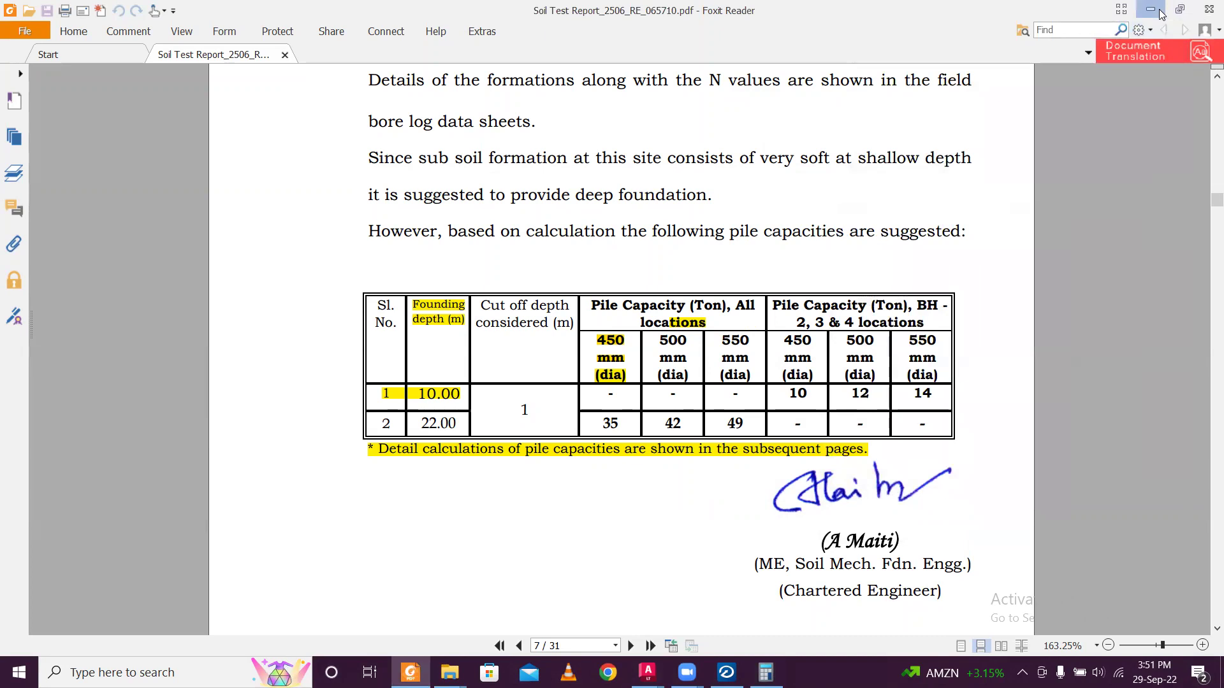
pyautogui.click(1159, 12)
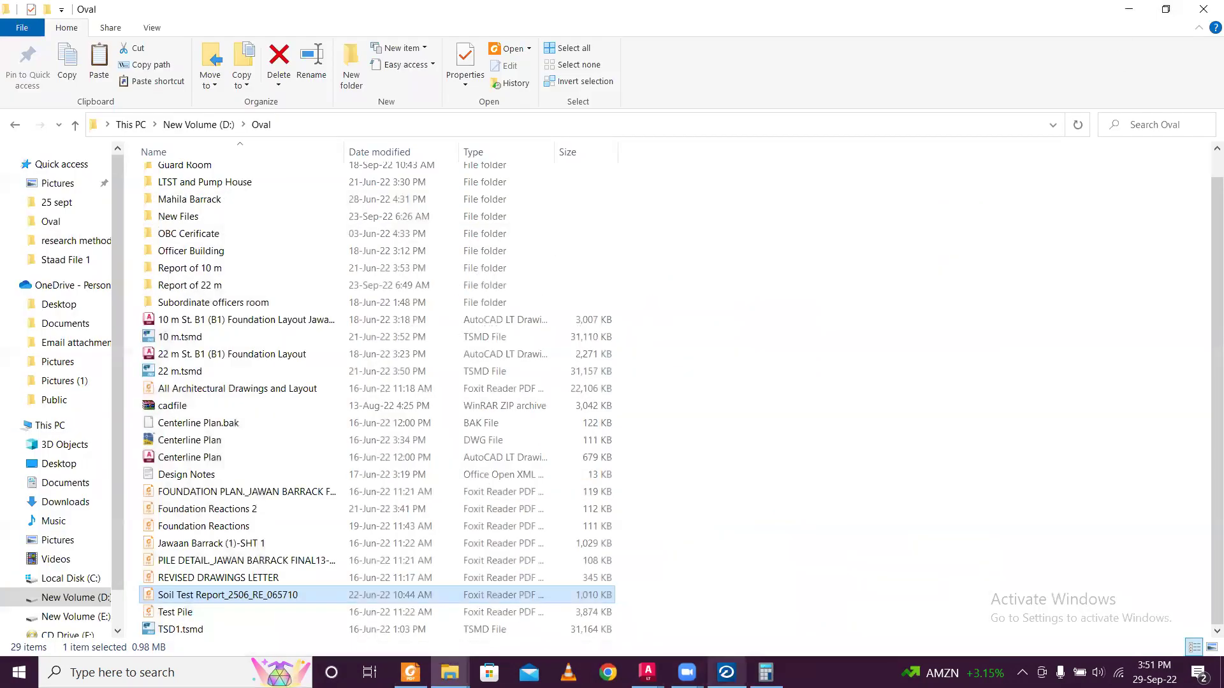
pyautogui.click(726, 673)
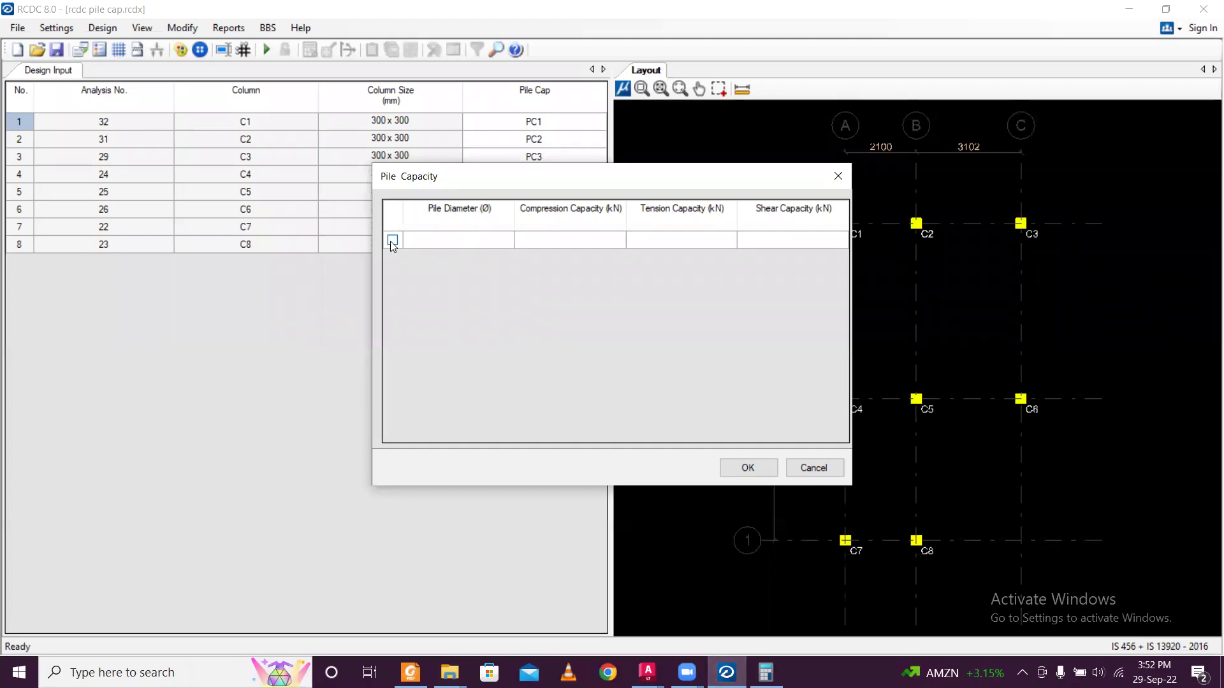
pyautogui.click(458, 241)
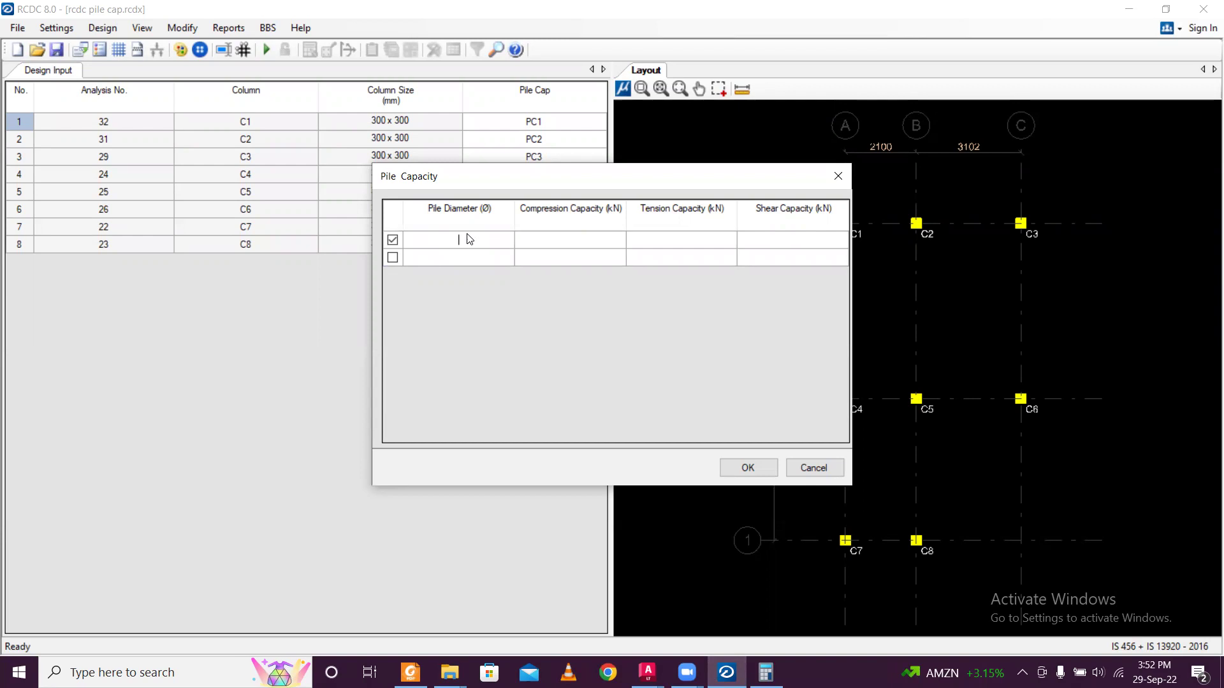
pyautogui.write('500')
# Set the 500 mm pile's compression capacity to 412 kN, checking the calculated value and dropping the decimals.
pyautogui.click(575, 239)
pyautogui.click(574, 235)
pyautogui.write('412.')
pyautogui.click(766, 672)
pyautogui.click(609, 355)
pyautogui.press('Return')
pyautogui.doubleClick(597, 248)
pyautogui.press('BackSpace')
pyautogui.press('BackSpace')
# Set the 500 mm pile's tension capacity to 412 kN and its shear capacity to 200 kN.
pyautogui.click(692, 243)
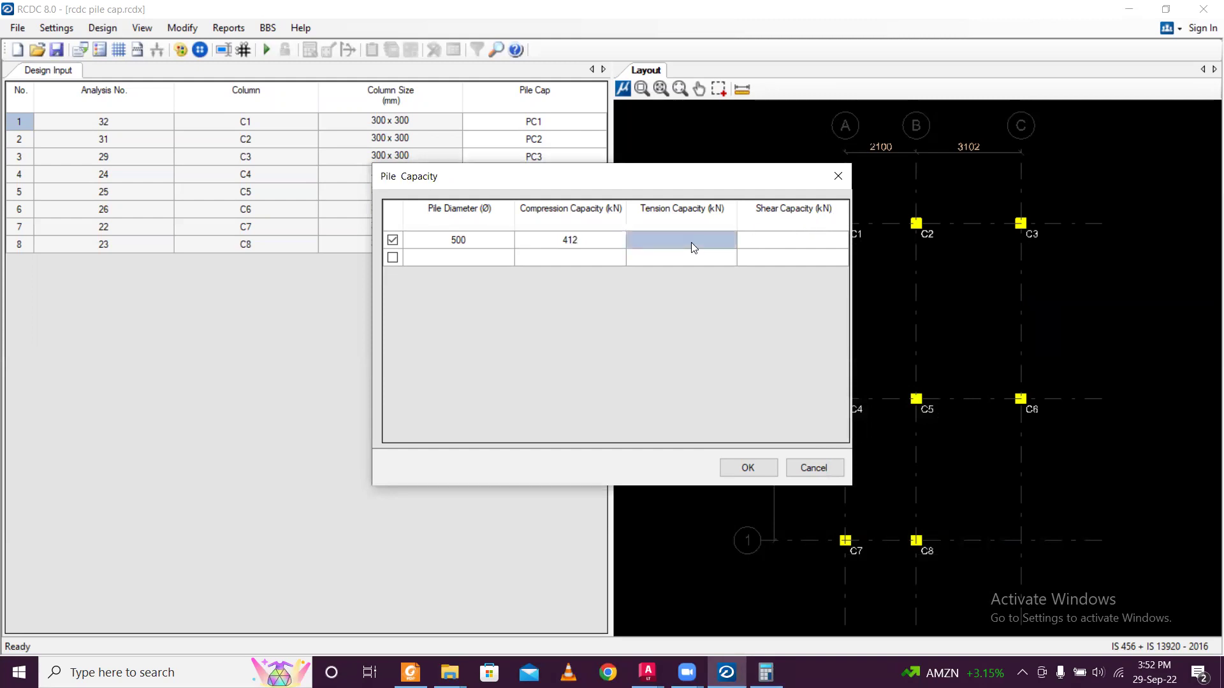
pyautogui.click(692, 242)
pyautogui.write('41')
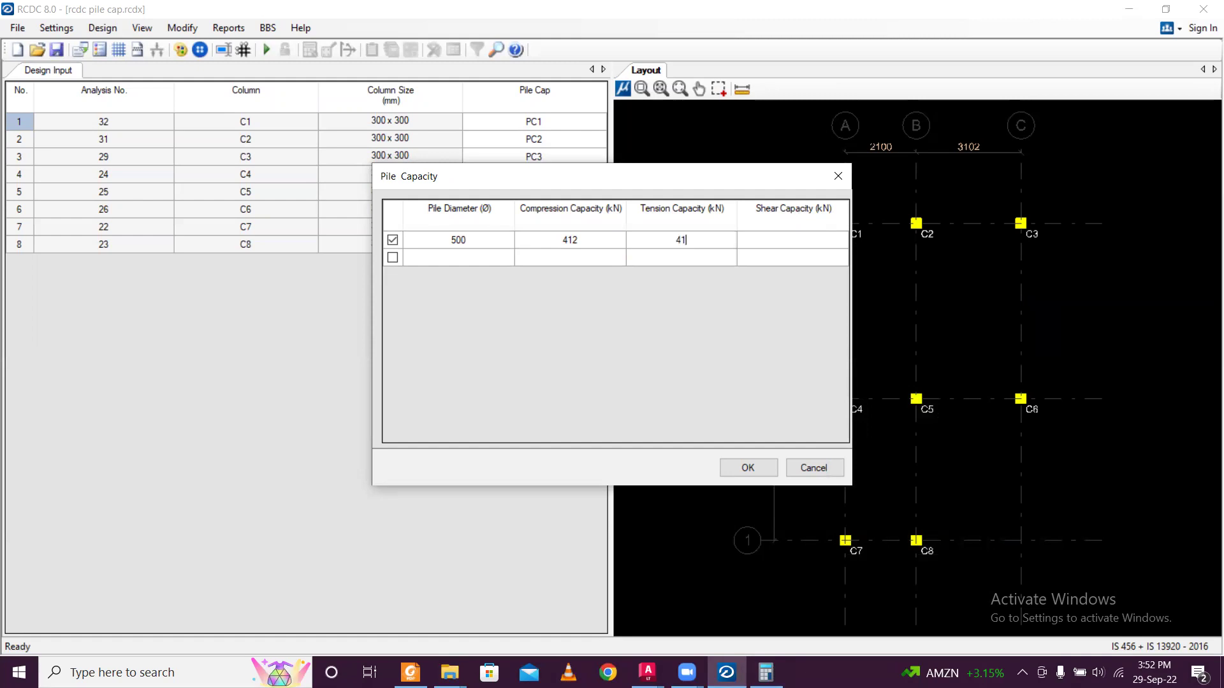
pyautogui.write('2')
pyautogui.click(774, 236)
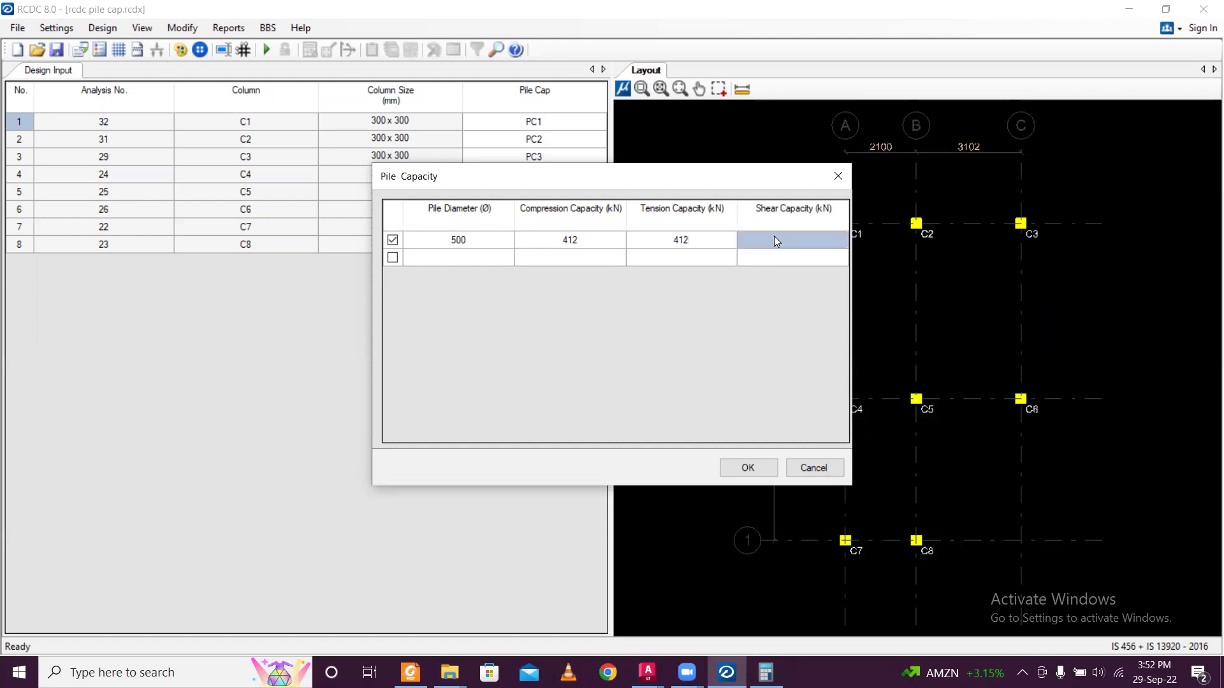
pyautogui.click(775, 238)
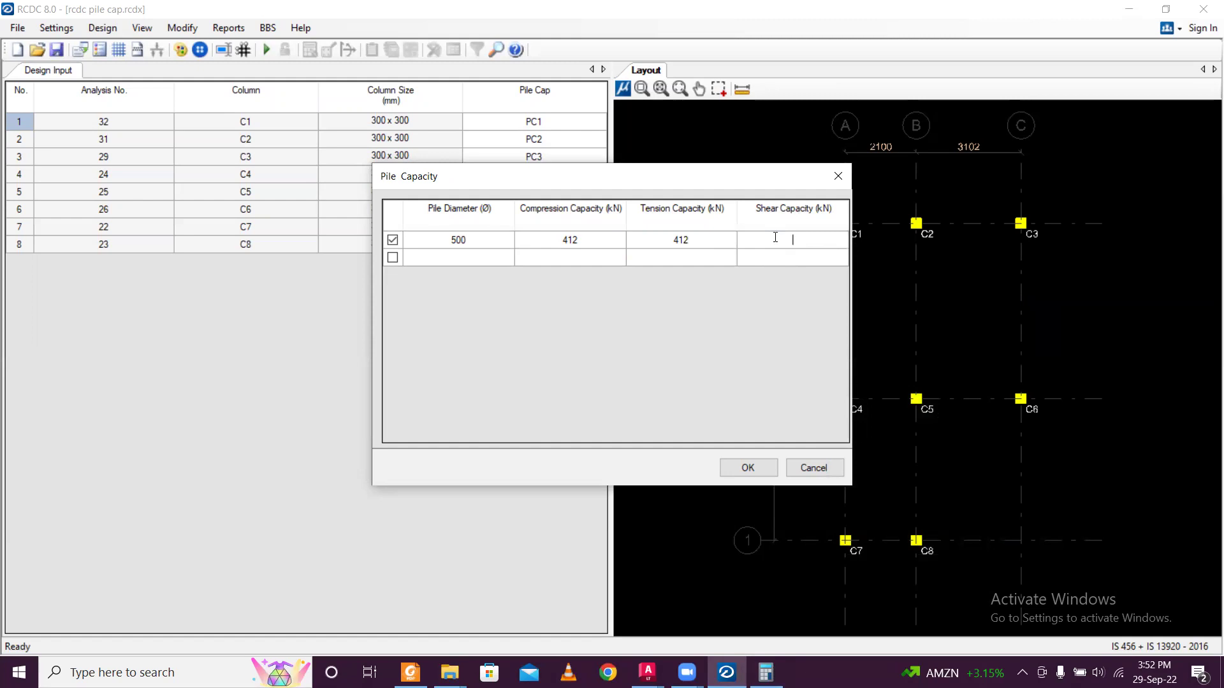
pyautogui.write('200')
# Switch to the soil test report in Foxit Reader and examine the detailed pile capacity calculations and bore logs.
pyautogui.hotkey('alt', 'Tab')
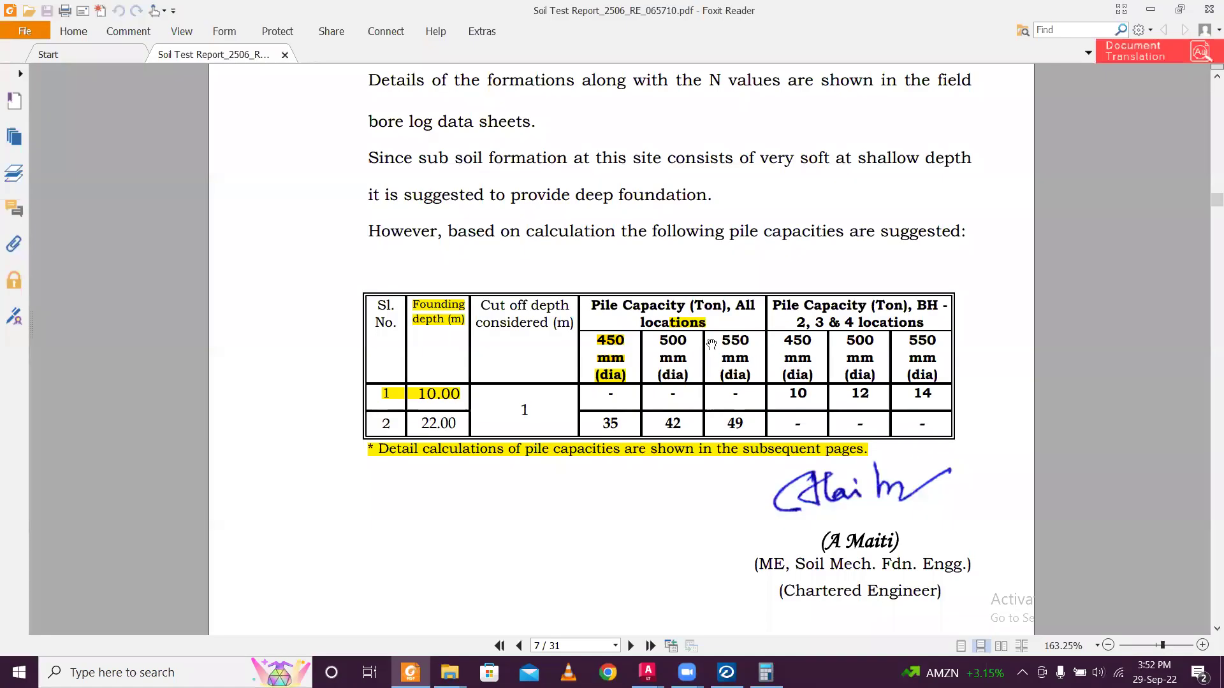
pyautogui.scroll(-10, 682, 363)
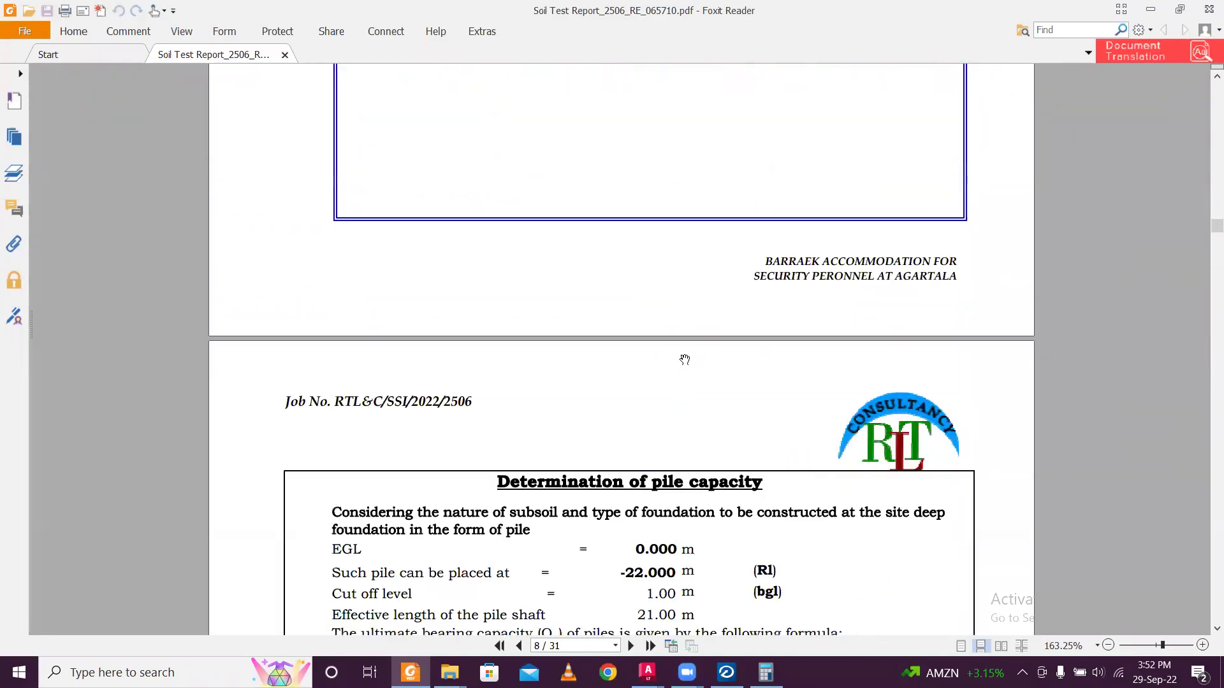
pyautogui.scroll(-5, 685, 360)
pyautogui.scroll(-20, 695, 347)
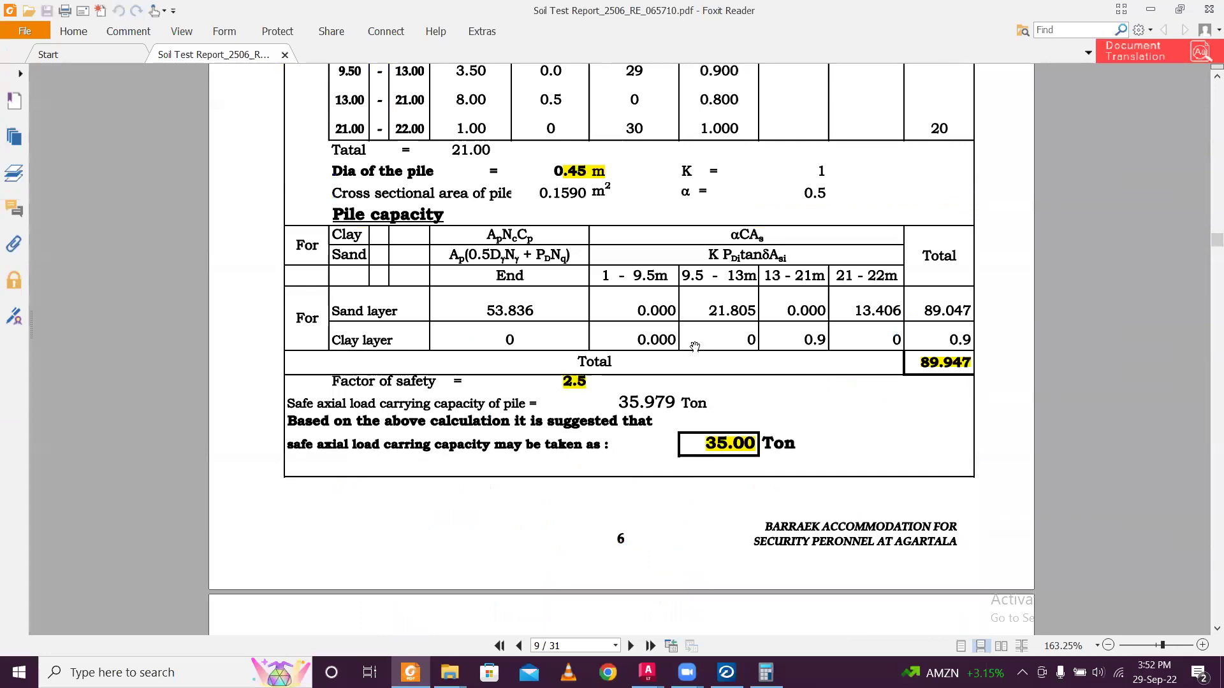
pyautogui.scroll(-15, 703, 343)
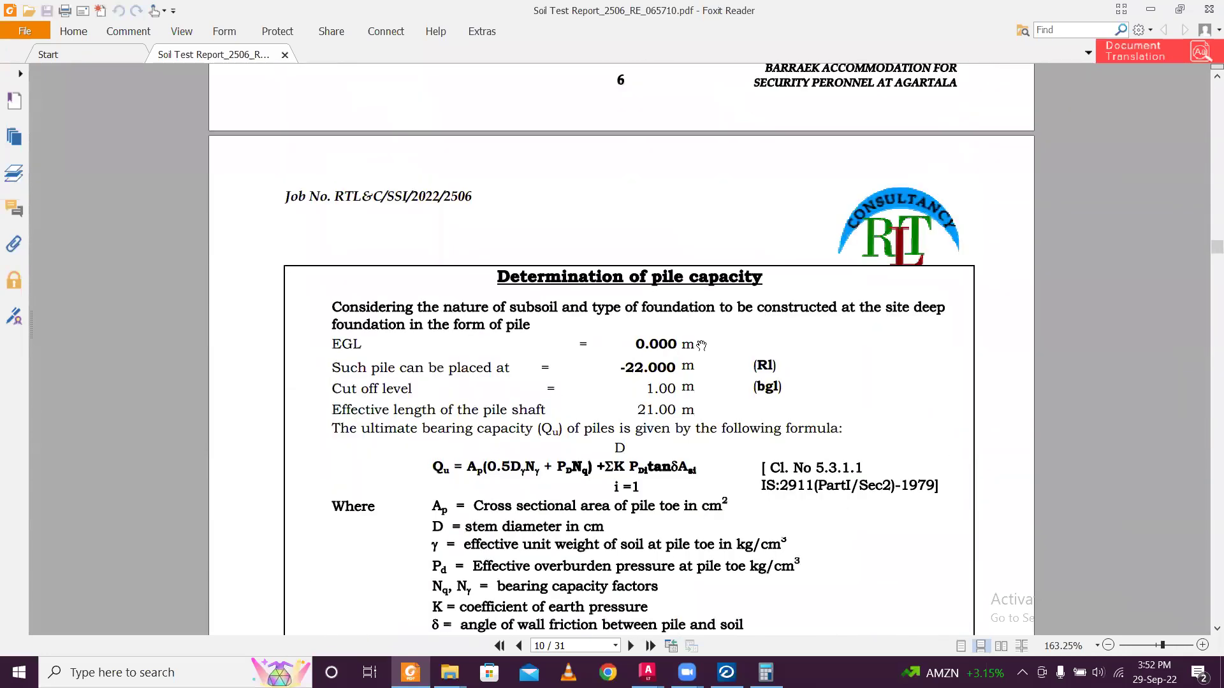
pyautogui.scroll(10, 701, 338)
pyautogui.scroll(-12, 700, 329)
pyautogui.scroll(-20, 700, 329)
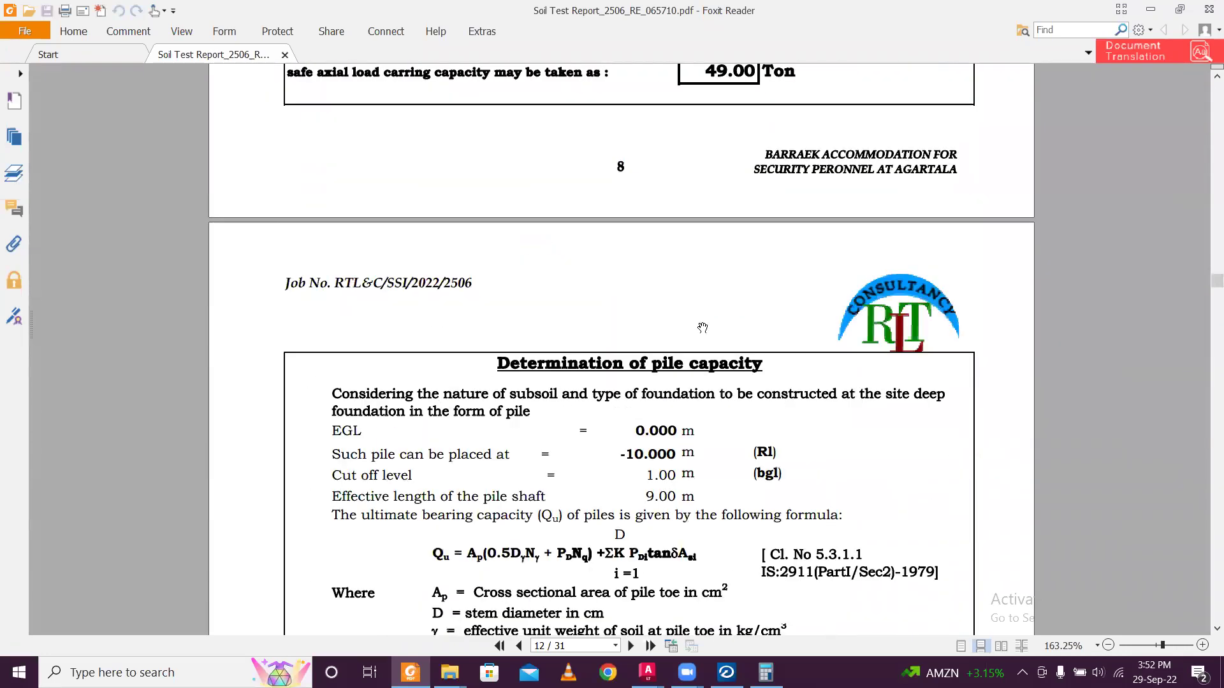
pyautogui.scroll(5, 704, 320)
pyautogui.scroll(3, 704, 320)
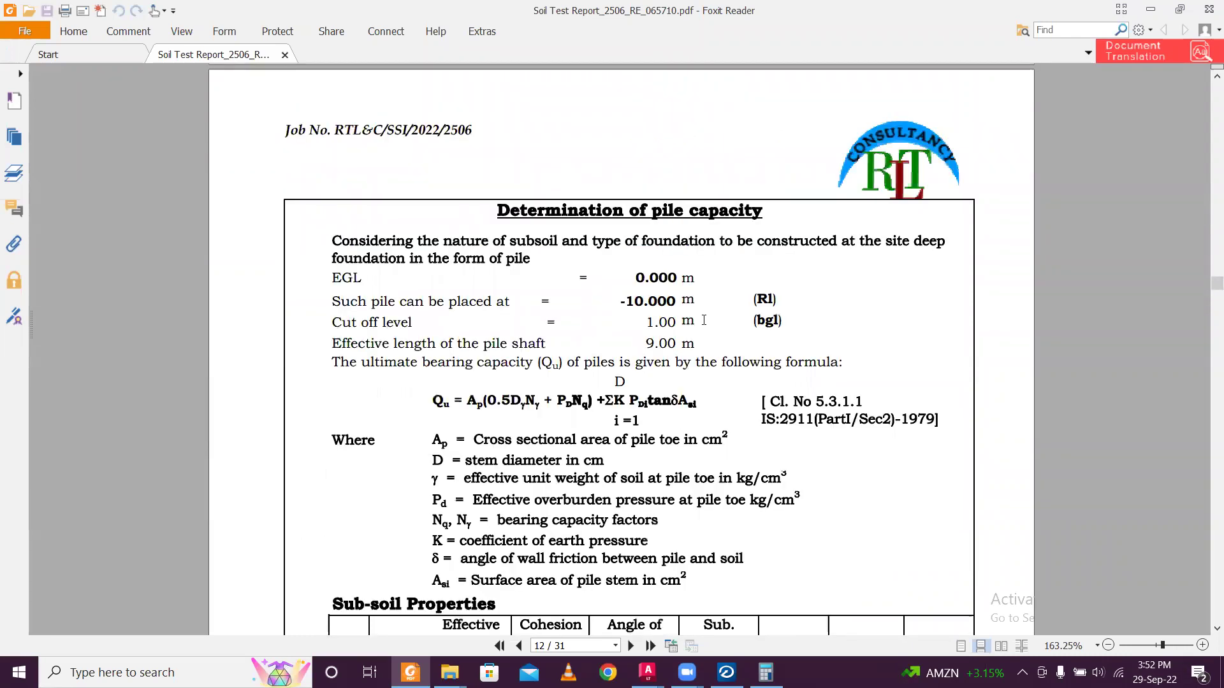
pyautogui.scroll(-20, 701, 327)
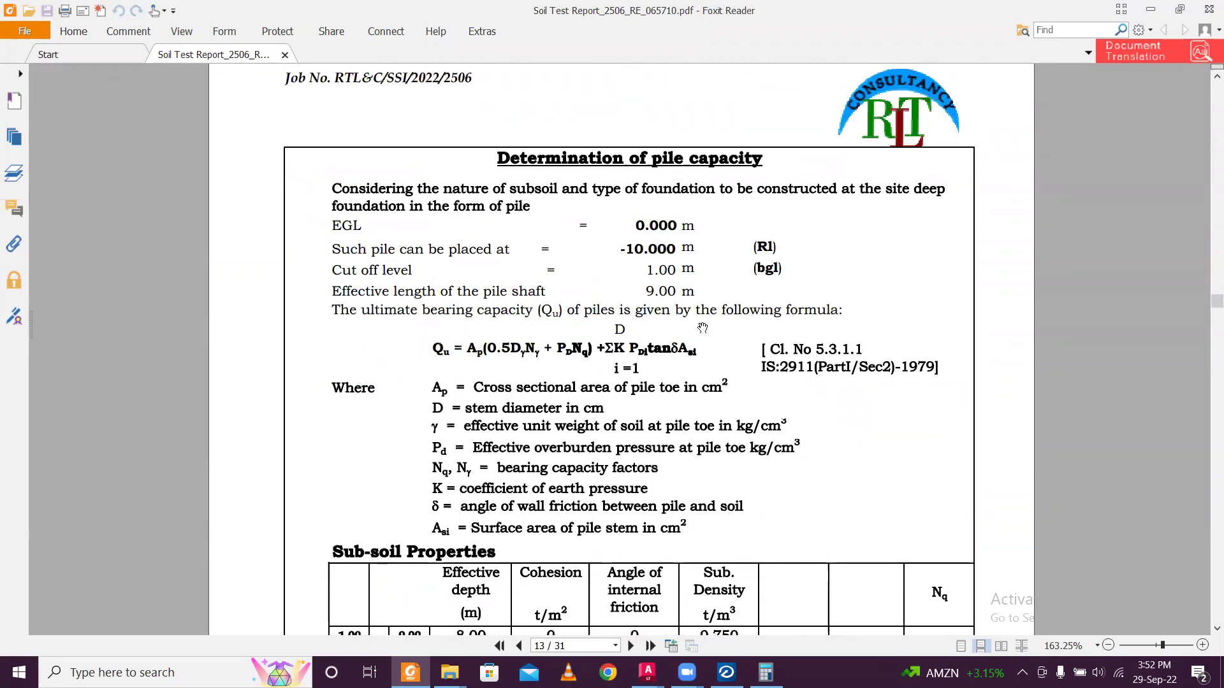
pyautogui.scroll(-12, 703, 328)
pyautogui.scroll(8, 703, 329)
pyautogui.scroll(-20, 703, 331)
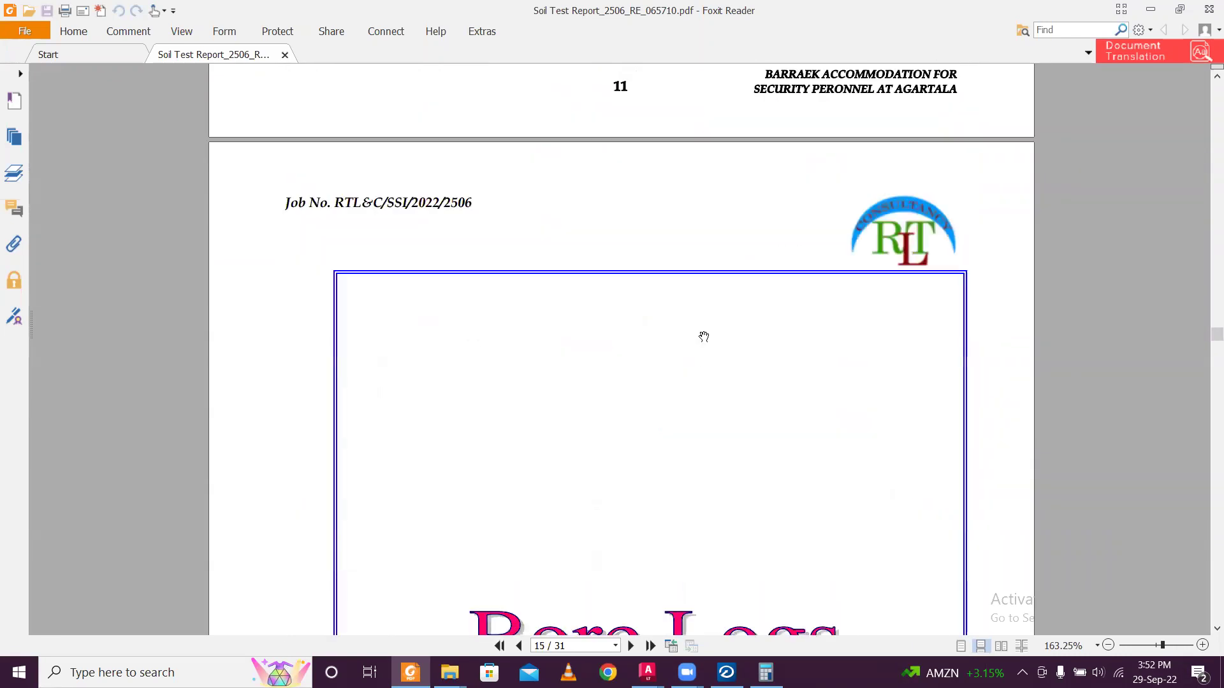
pyautogui.scroll(-20, 701, 334)
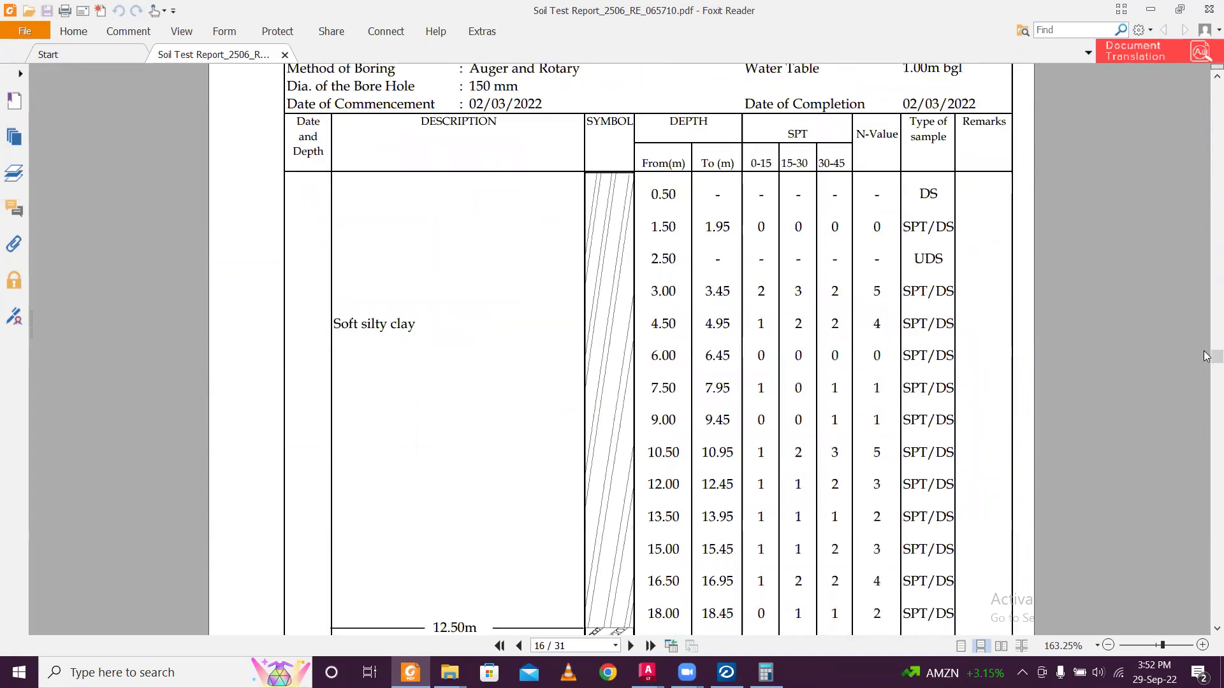
# Examine the capacity calculation for the 0.50 m diameter pile founded at 22 m and return to RCDC.
pyautogui.moveTo(1207, 356); pyautogui.dragTo(1207, 260)
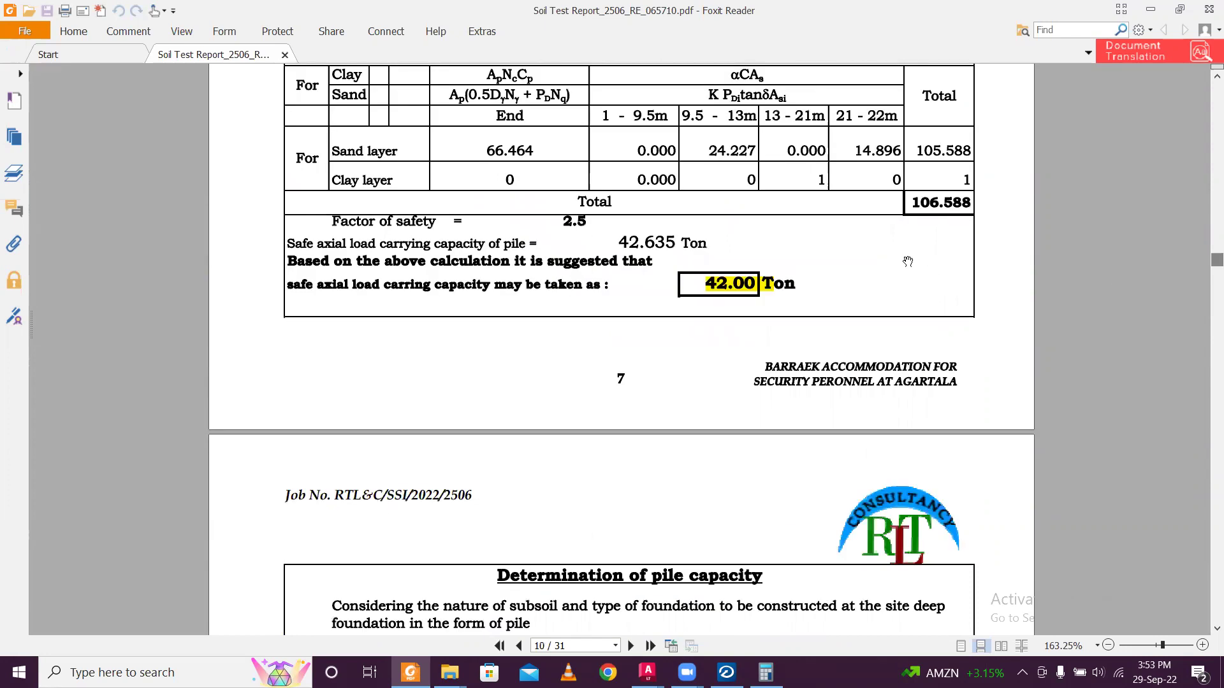
pyautogui.scroll(10, 908, 262)
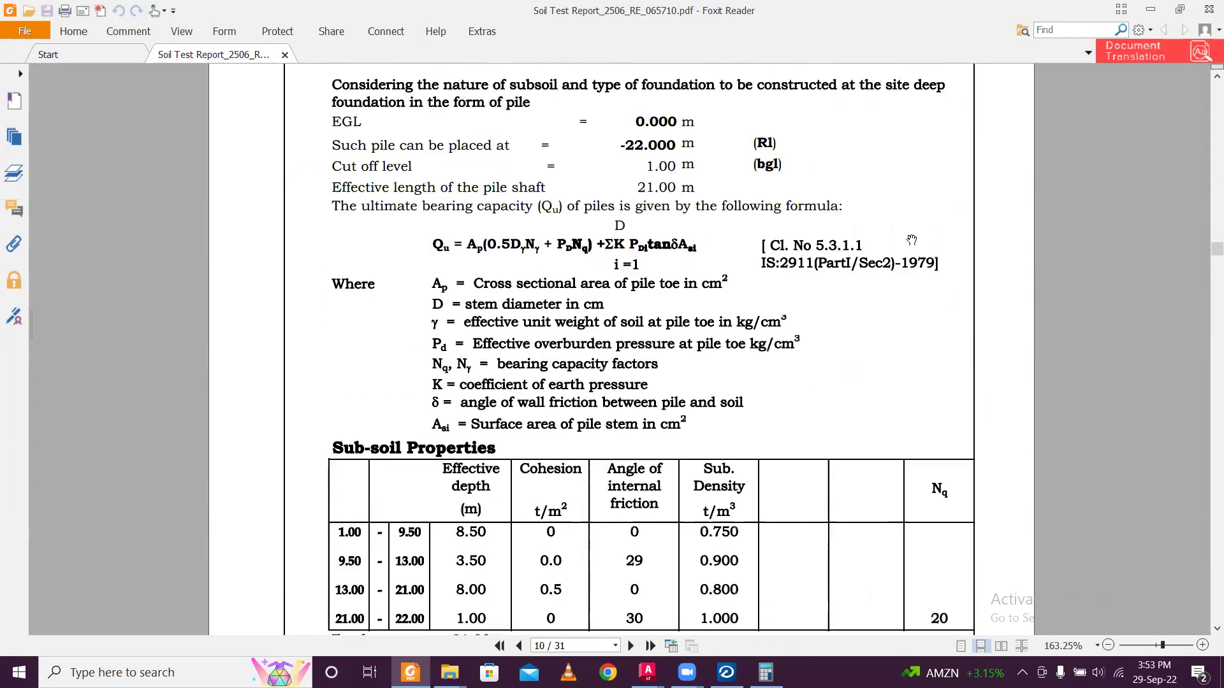
pyautogui.scroll(3, 911, 239)
pyautogui.scroll(-3, 670, 269)
pyautogui.scroll(-10, 669, 268)
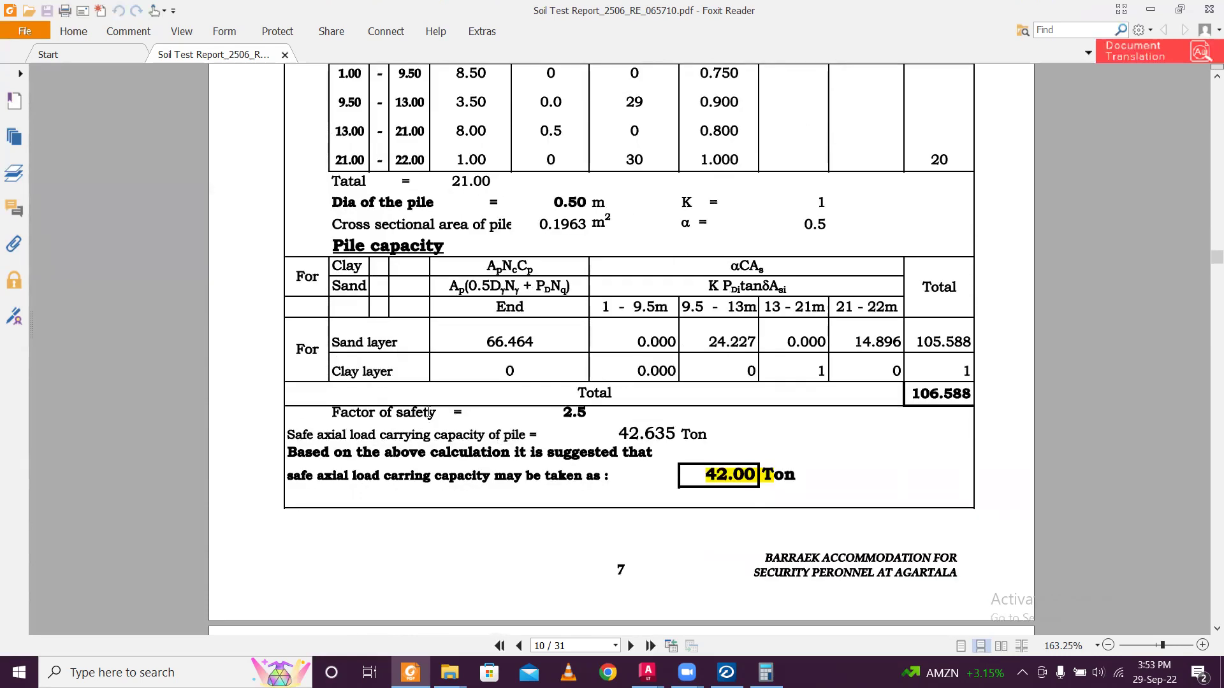
pyautogui.scroll(2, 611, 423)
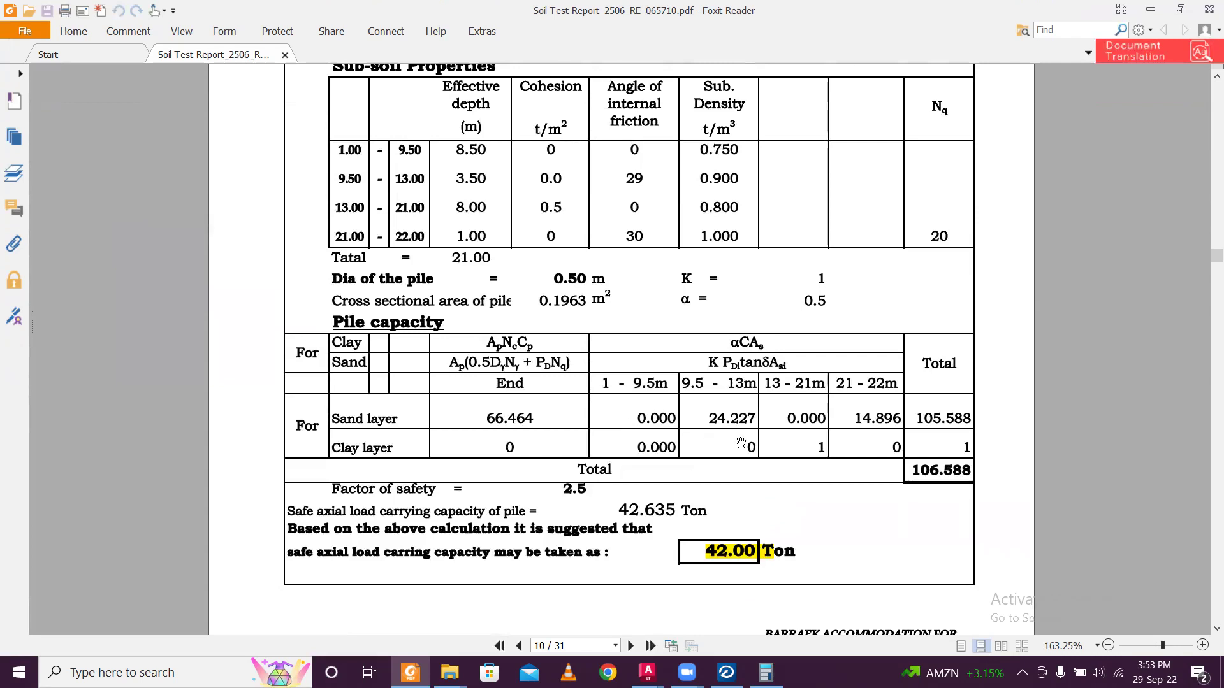
pyautogui.scroll(1, 741, 443)
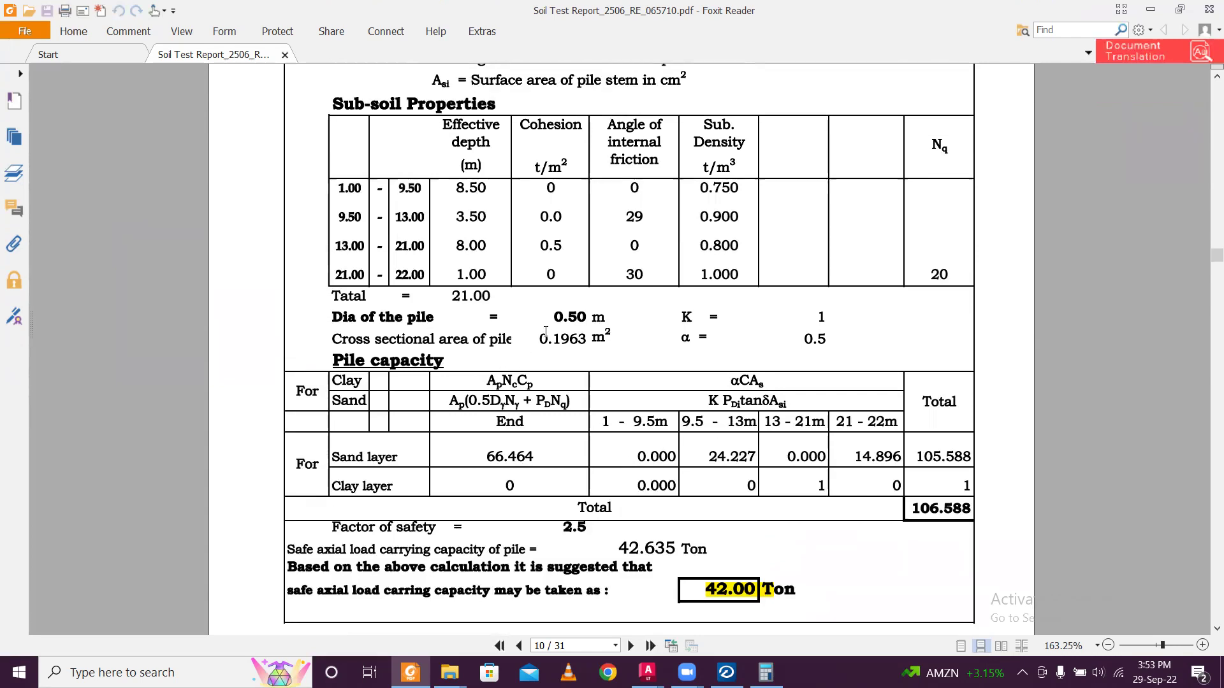
pyautogui.scroll(10, 547, 339)
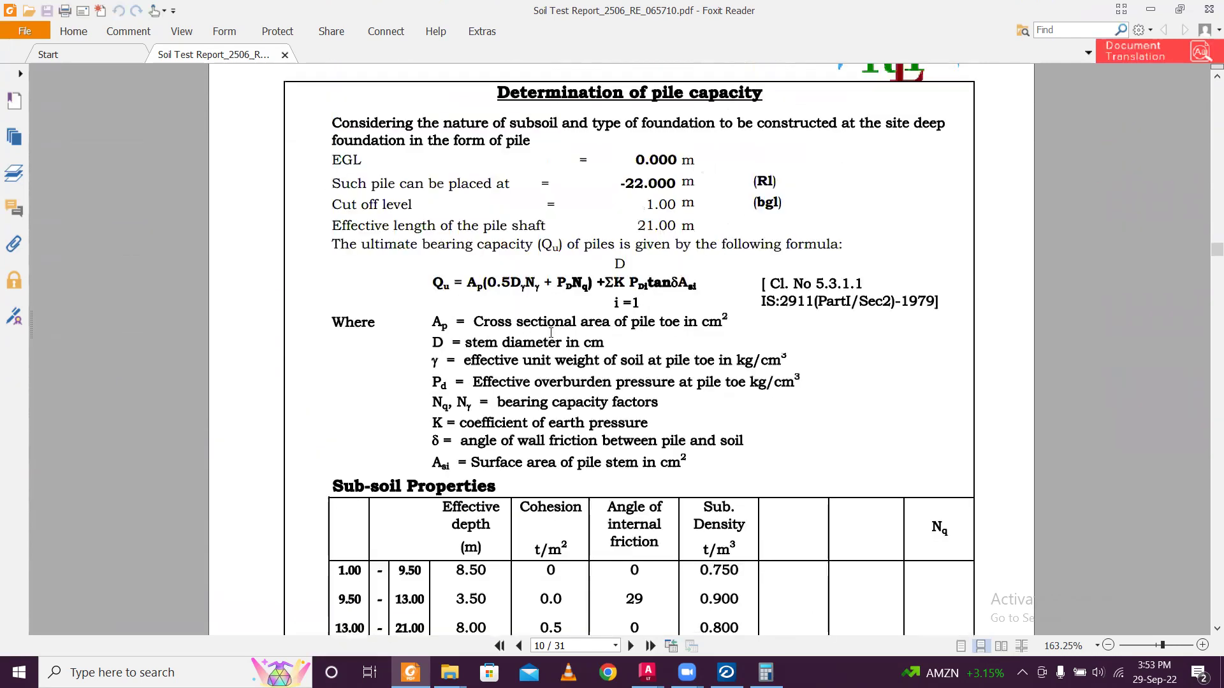
pyautogui.scroll(-14, 551, 332)
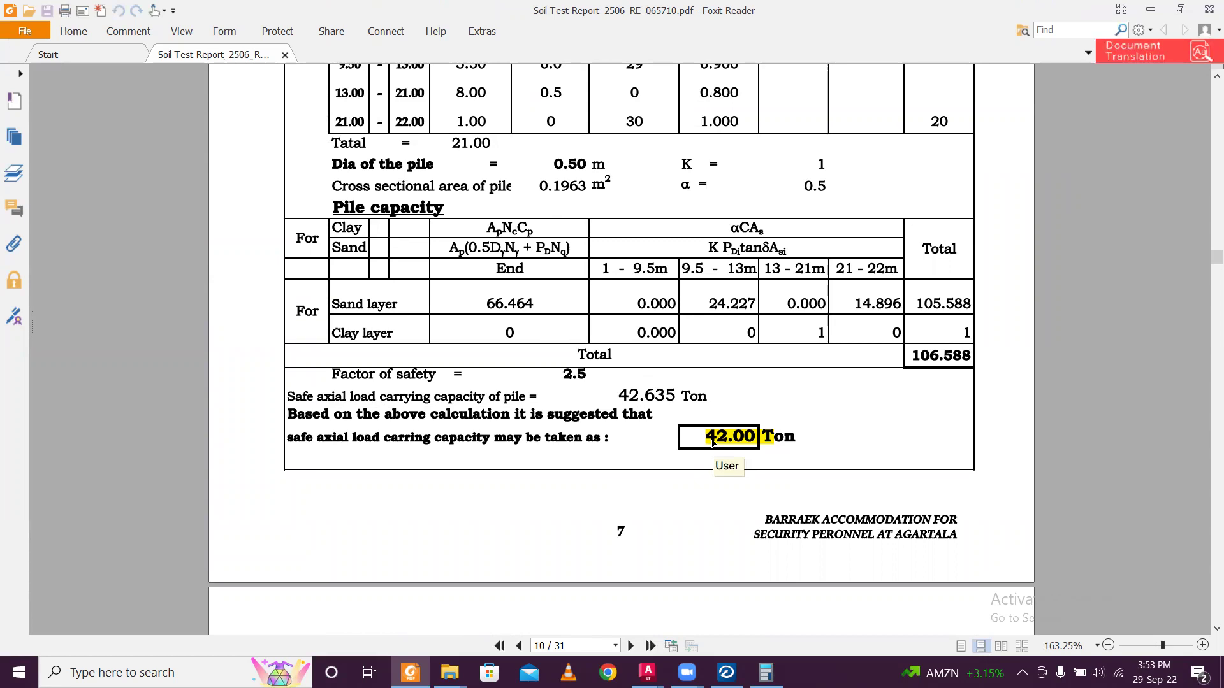
pyautogui.click(1151, 9)
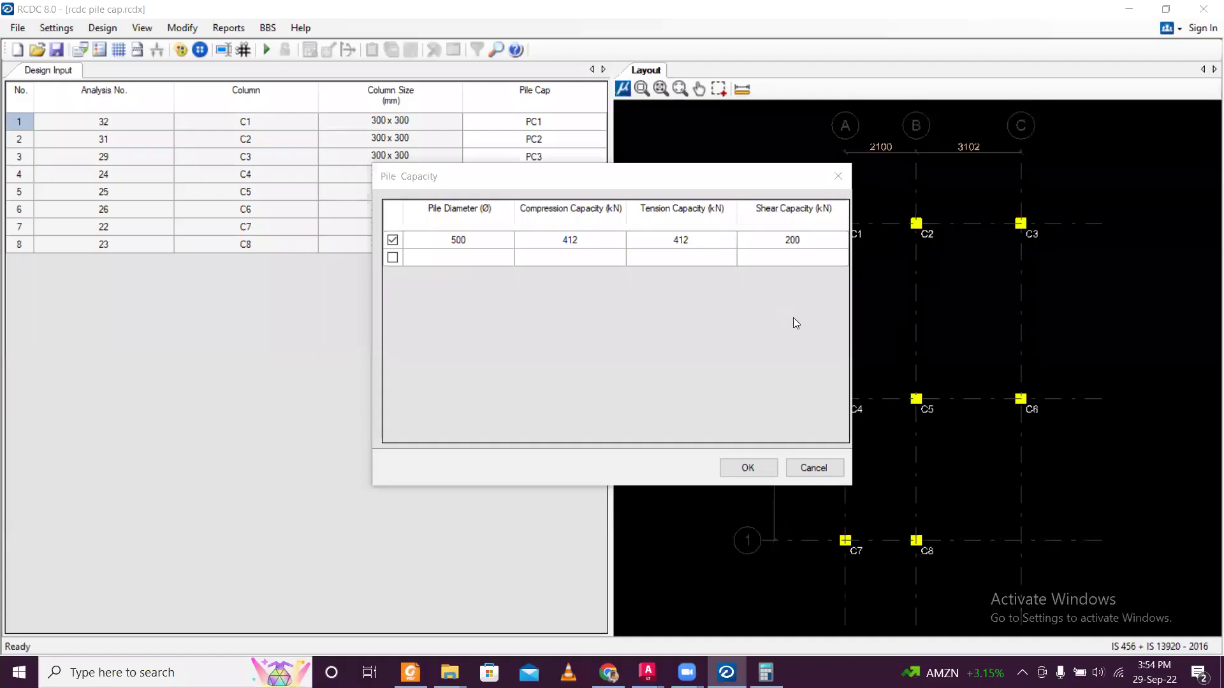
# Accept the pile capacities and assign the basic load types Earthquake X to LOAD 1: SLX and Earthquake Z to LOAD 2: SLZ.
pyautogui.click(746, 467)
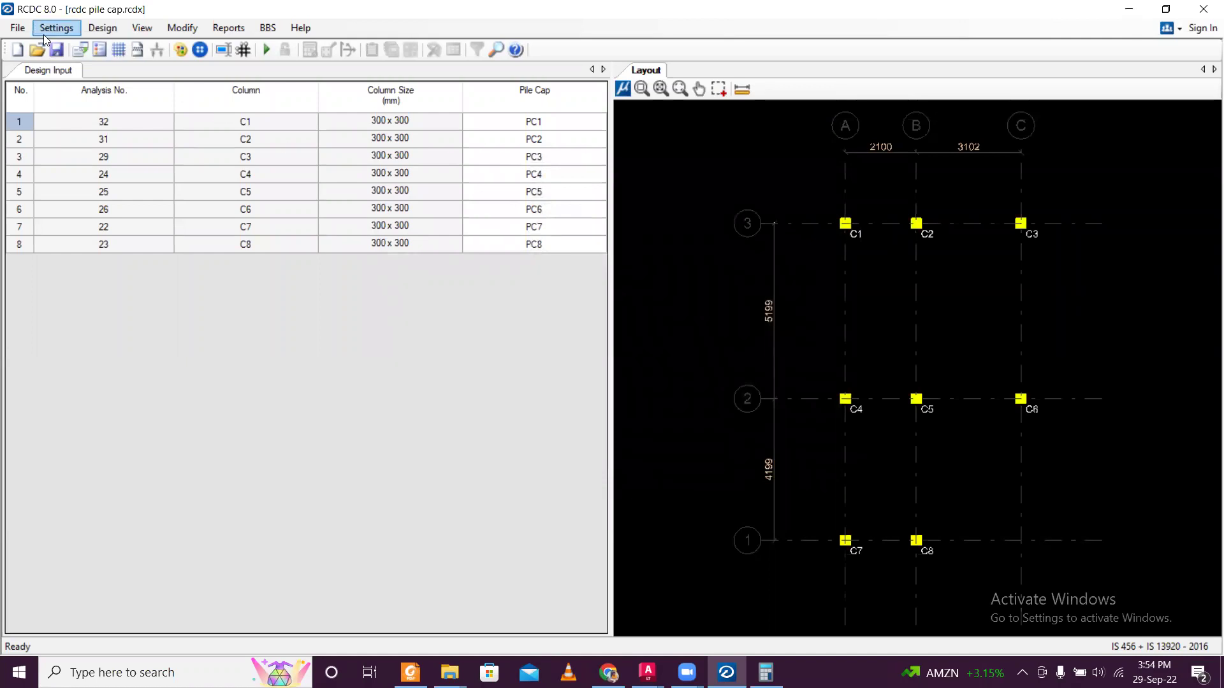
pyautogui.click(43, 35)
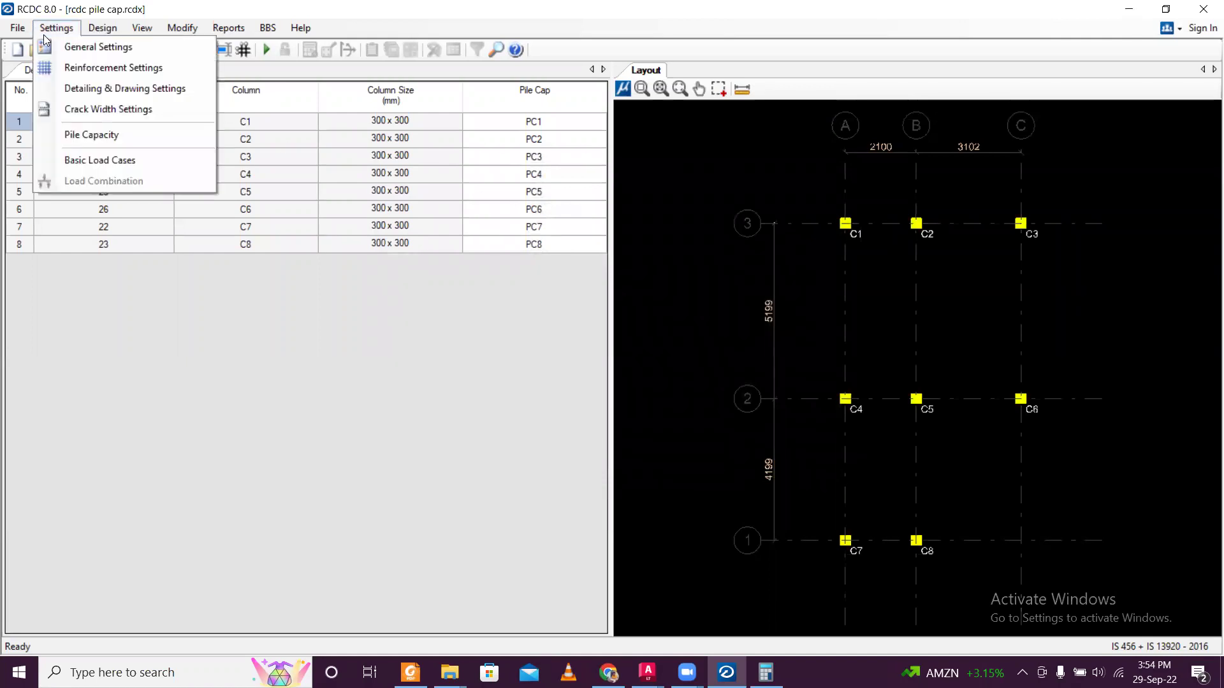
pyautogui.click(91, 164)
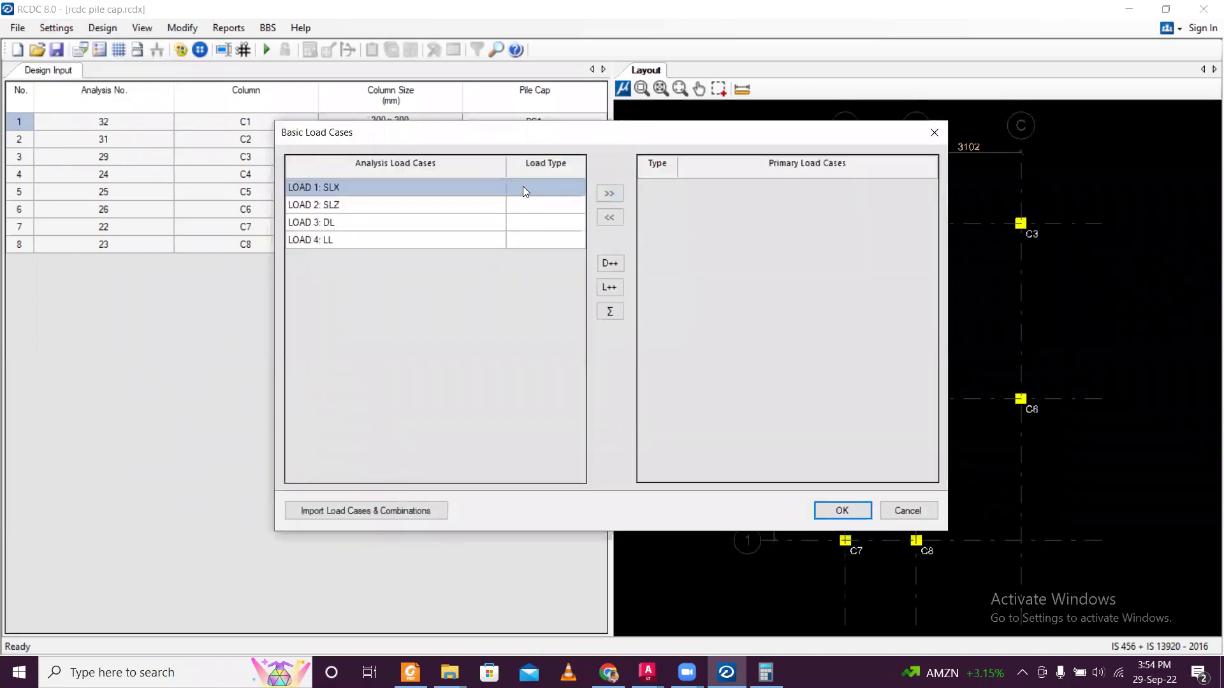
pyautogui.click(524, 191)
pyautogui.click(577, 187)
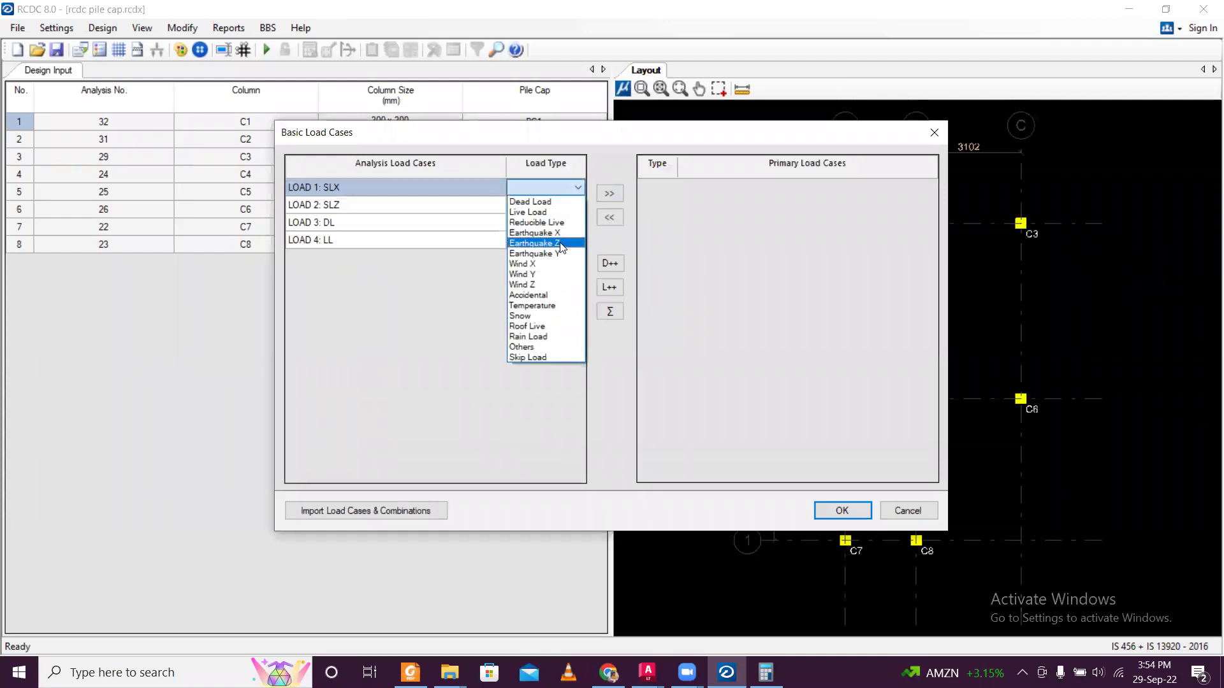
pyautogui.click(535, 233)
pyautogui.click(542, 205)
pyautogui.click(578, 205)
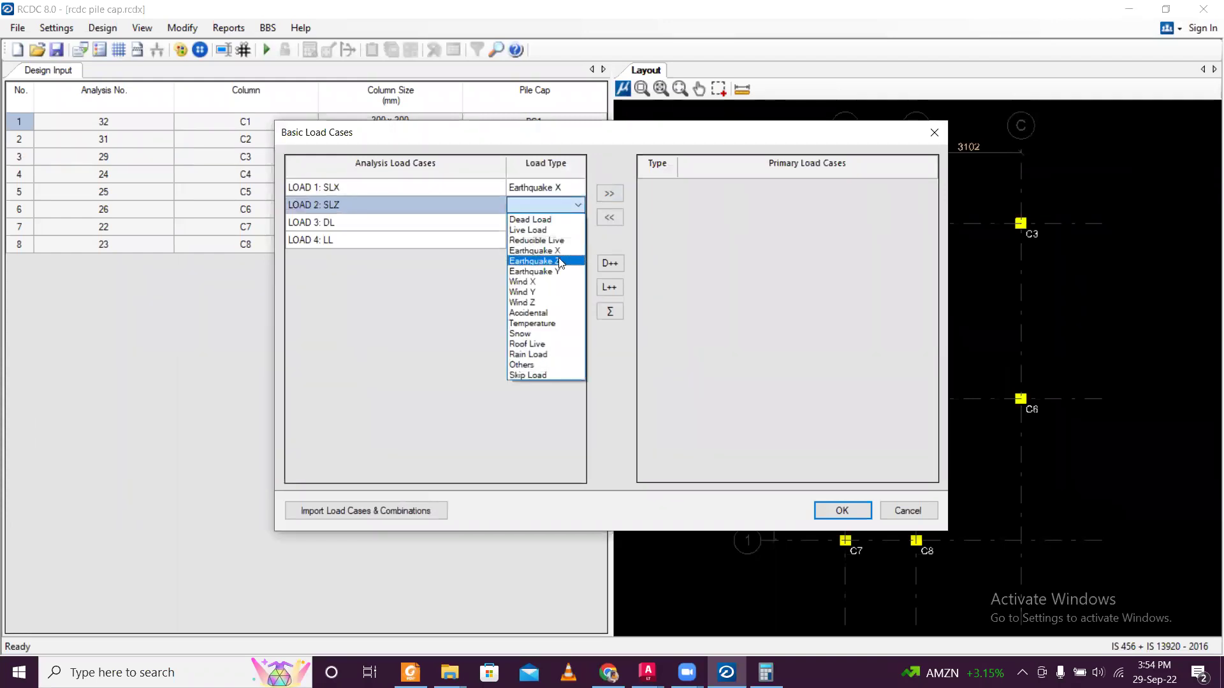
pyautogui.click(560, 262)
# Assign the load type Dead Load to LOAD 3: DL and Live Load to LOAD 4: LL.
pyautogui.click(568, 223)
pyautogui.click(578, 221)
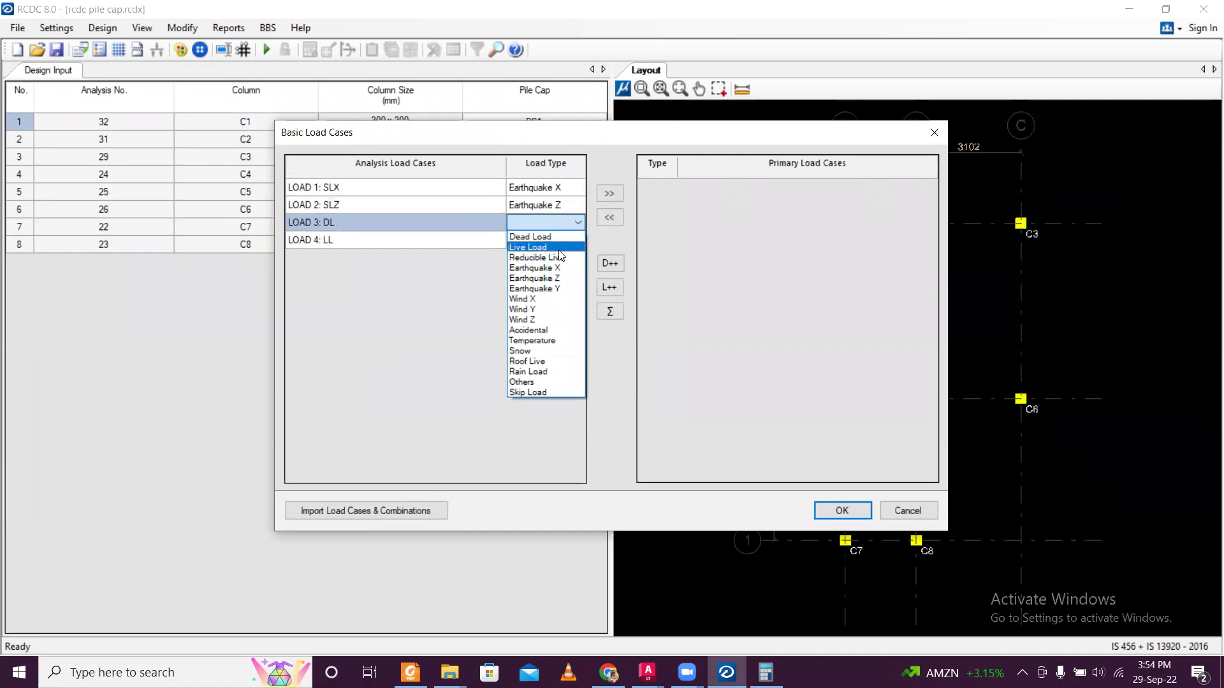
pyautogui.click(536, 237)
pyautogui.click(578, 222)
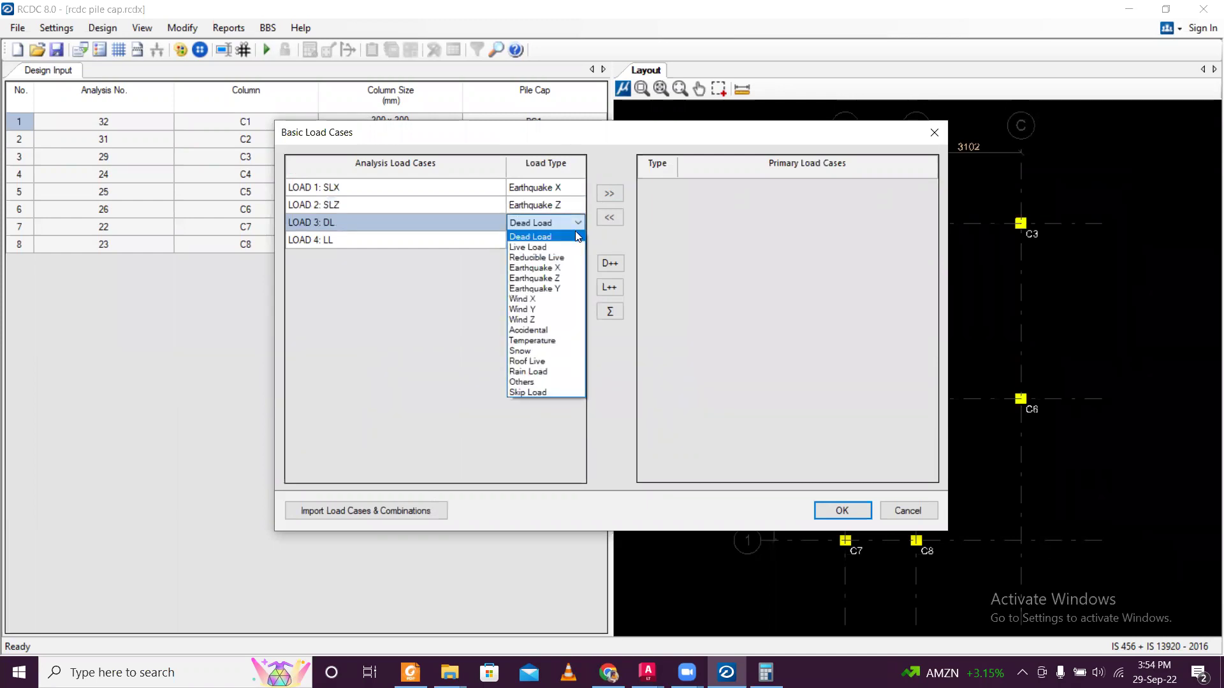
pyautogui.click(577, 236)
pyautogui.click(576, 243)
pyautogui.click(578, 242)
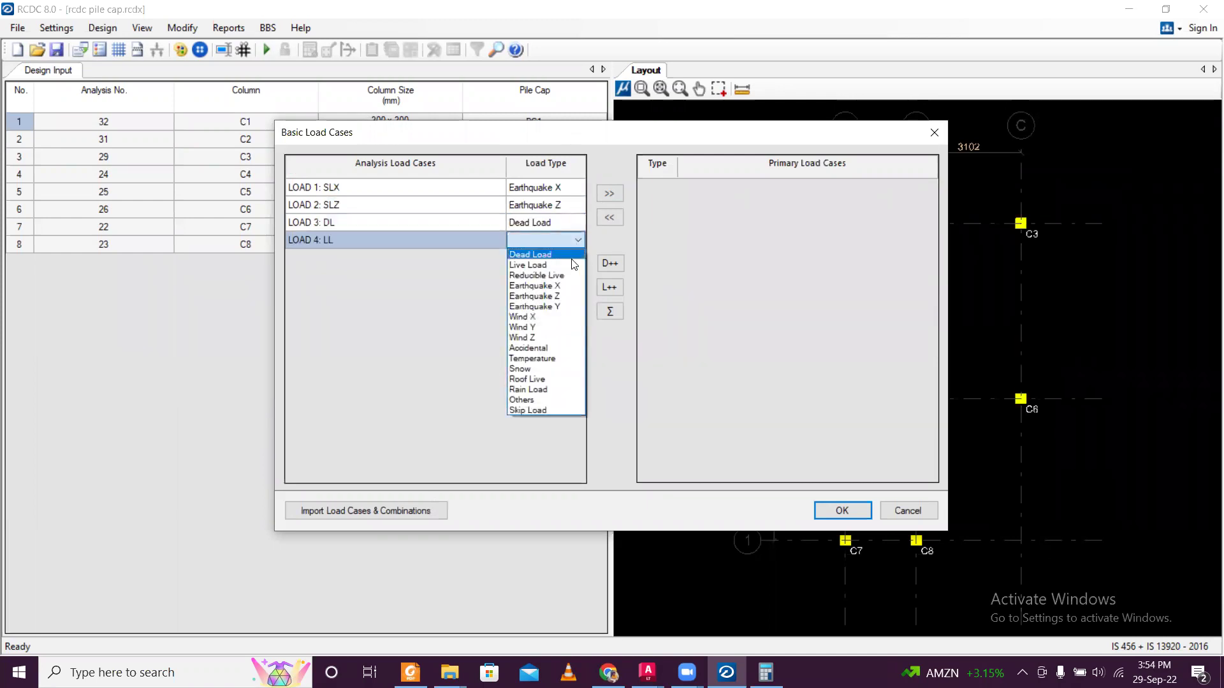
pyautogui.click(550, 258)
# Transfer all four analysis load cases to the primary load cases and accept the basic load cases.
pyautogui.moveTo(437, 233); pyautogui.dragTo(446, 186)
pyautogui.click(610, 194)
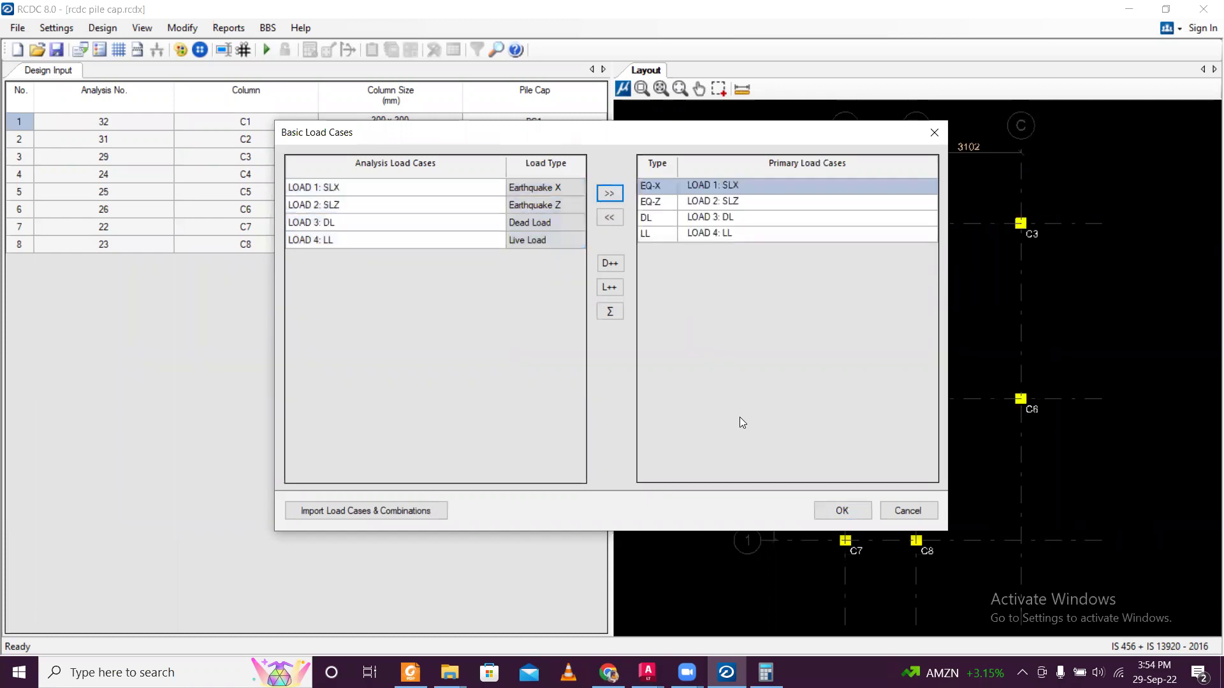
pyautogui.click(841, 512)
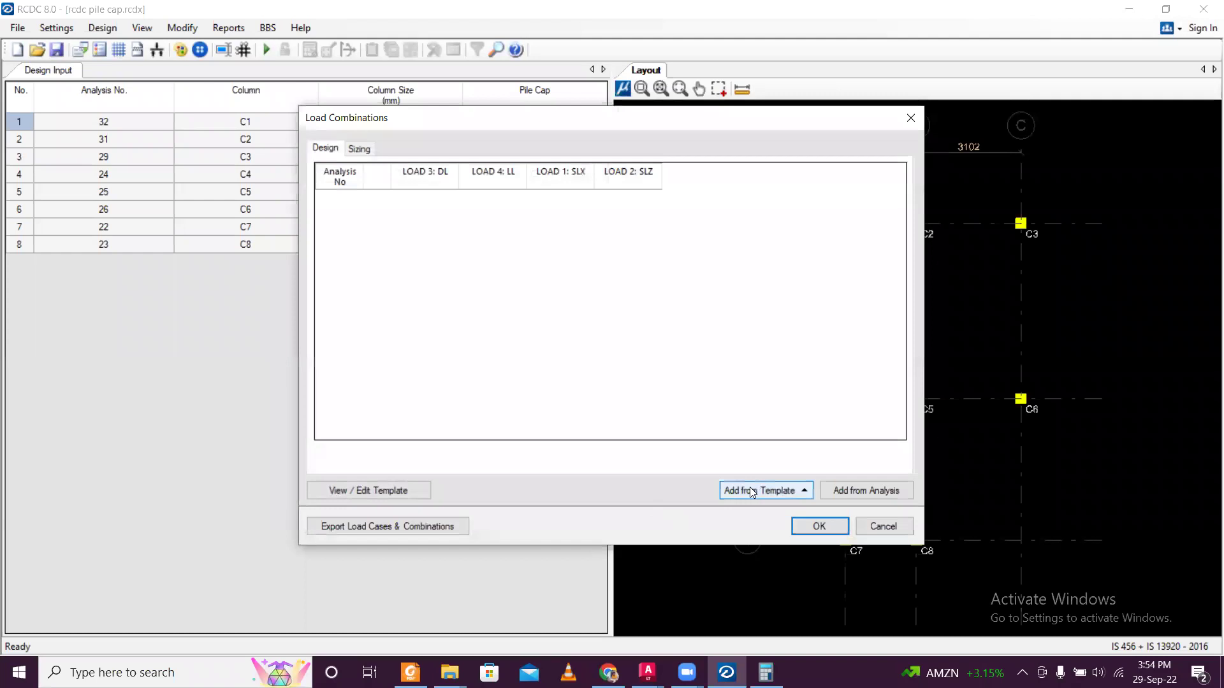
# Add load combinations from the template for both Design and Sizing, and accept them.
pyautogui.click(743, 491)
pyautogui.click(759, 450)
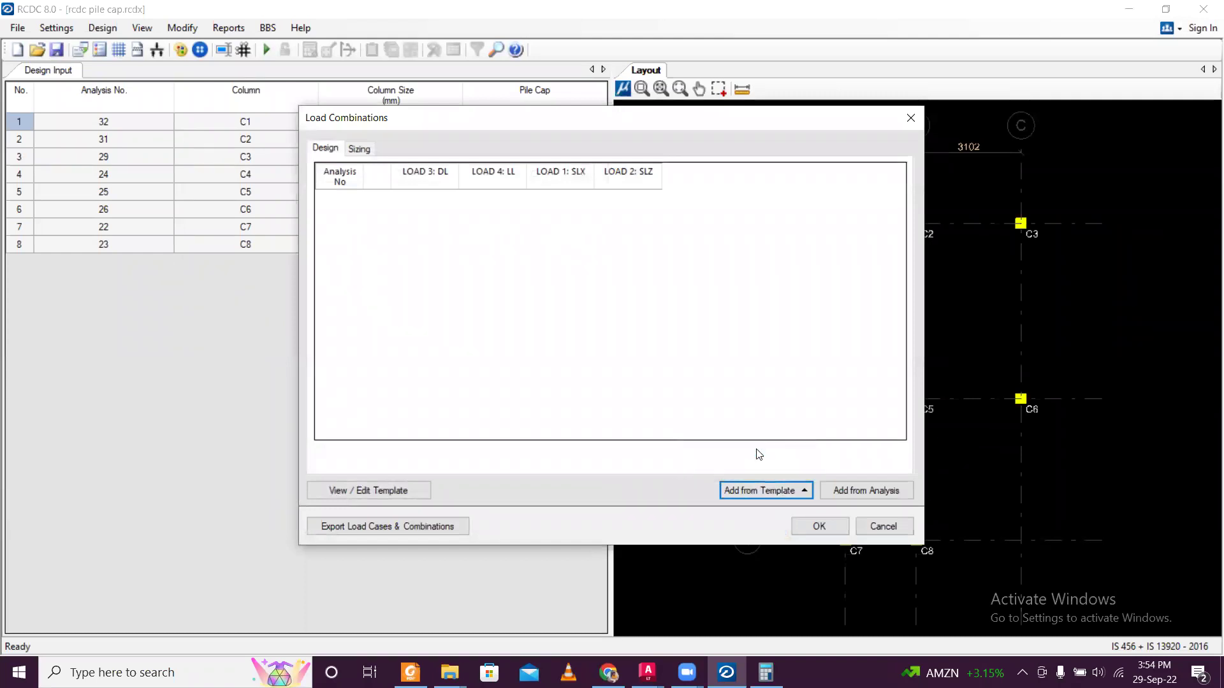
pyautogui.click(360, 151)
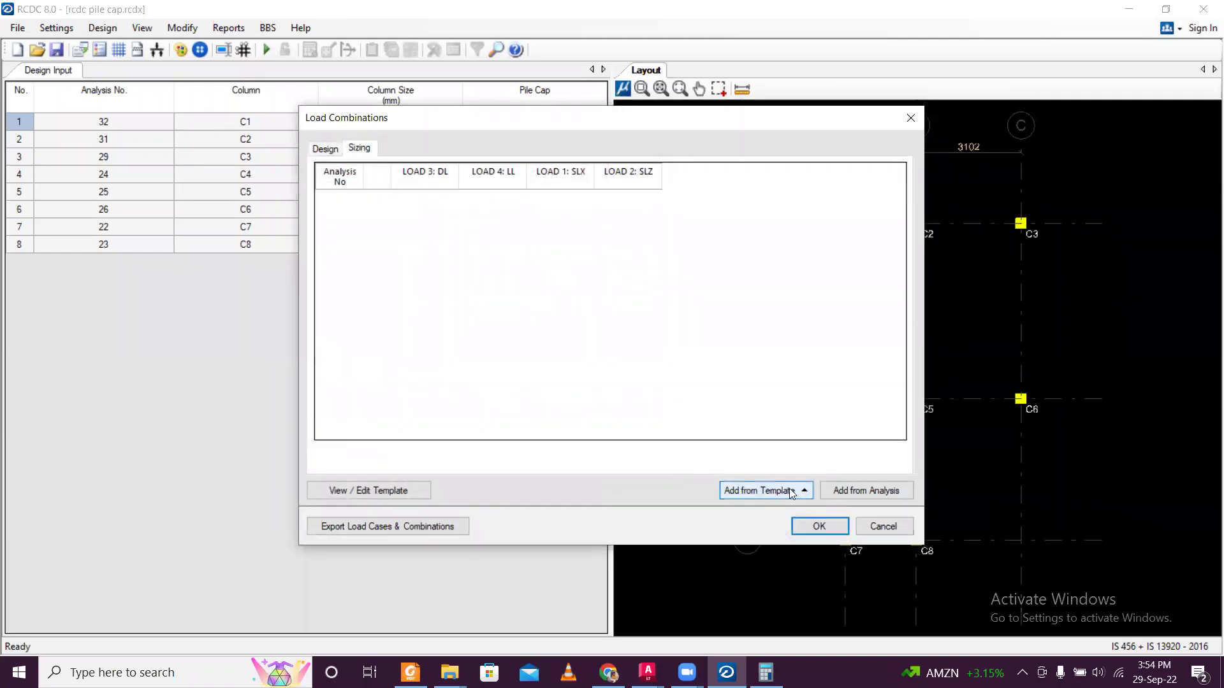
pyautogui.click(765, 491)
pyautogui.click(796, 454)
pyautogui.click(821, 524)
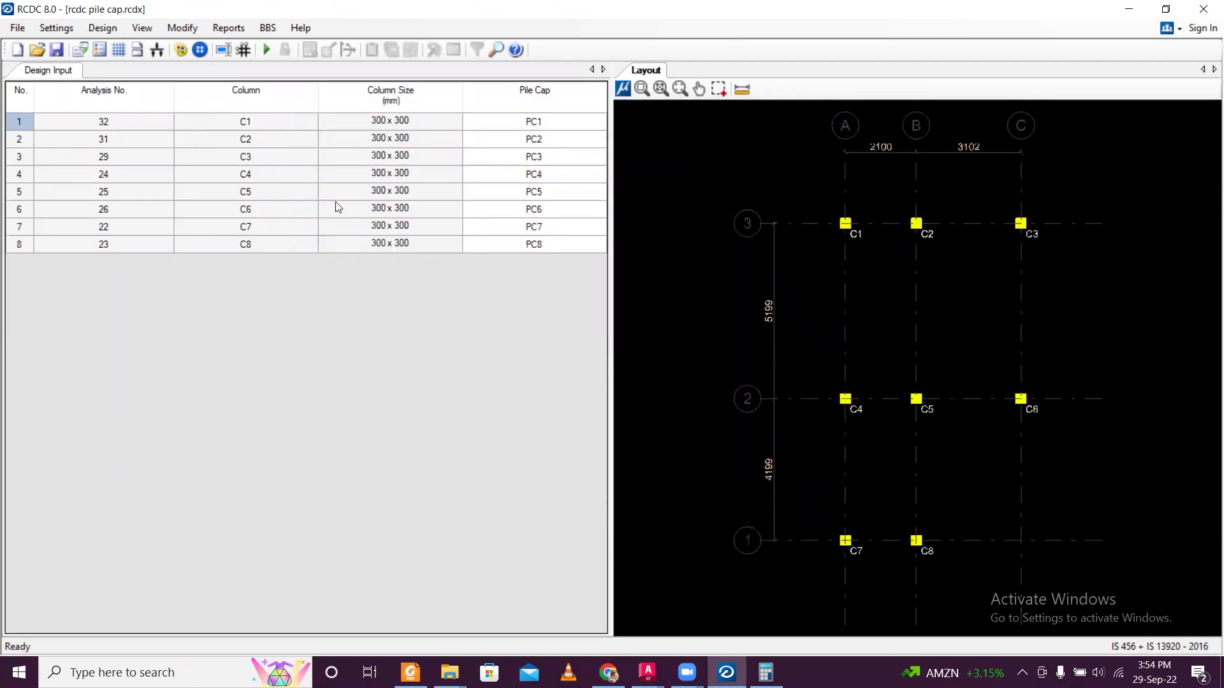
# Generate the pile configuration for all columns and inspect the resulting pile cap layout.
pyautogui.click(99, 30)
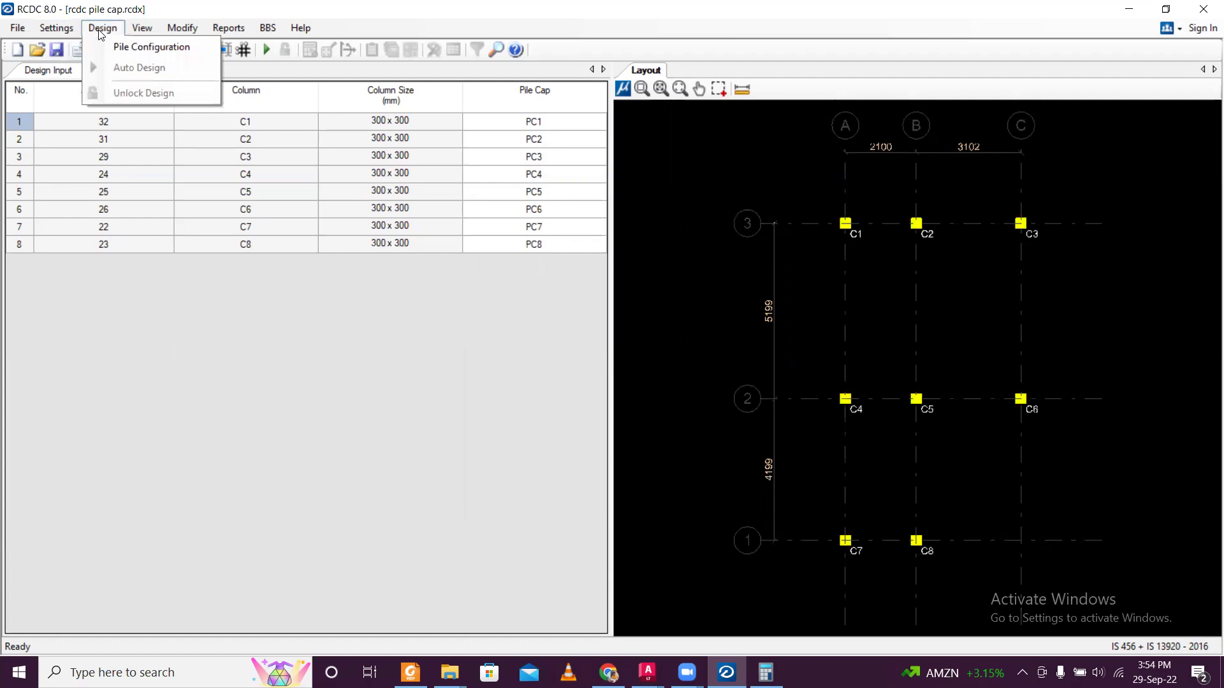
pyautogui.click(102, 45)
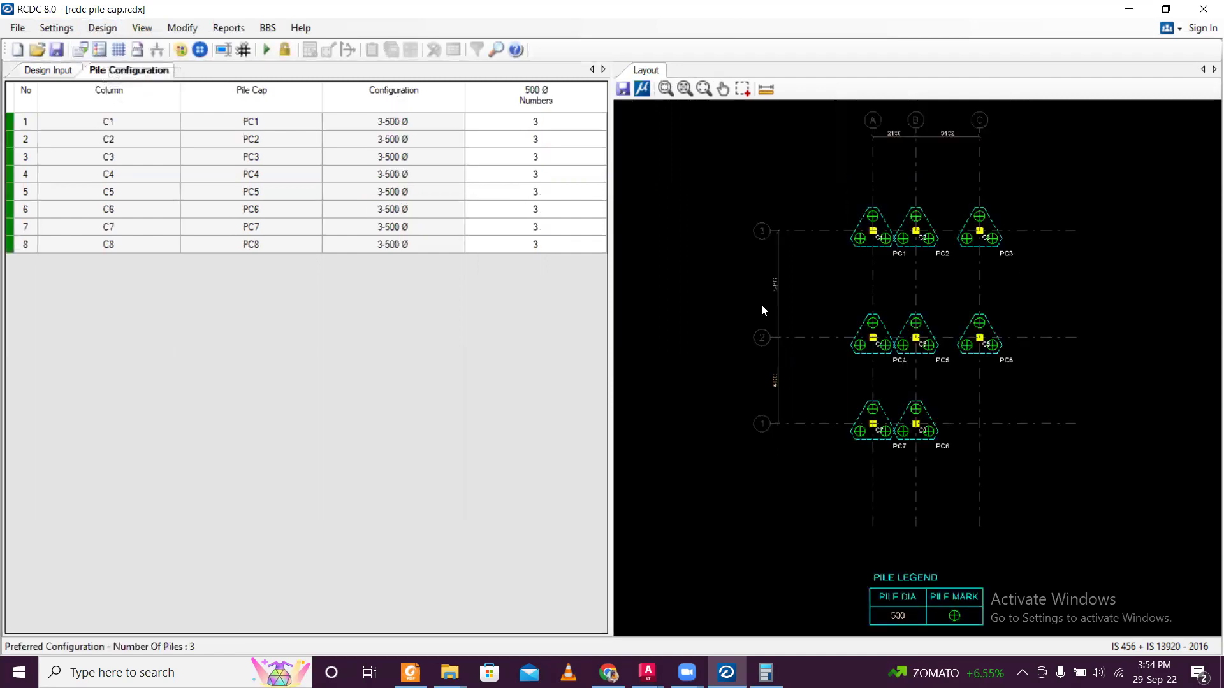
pyautogui.scroll(5, 924, 342)
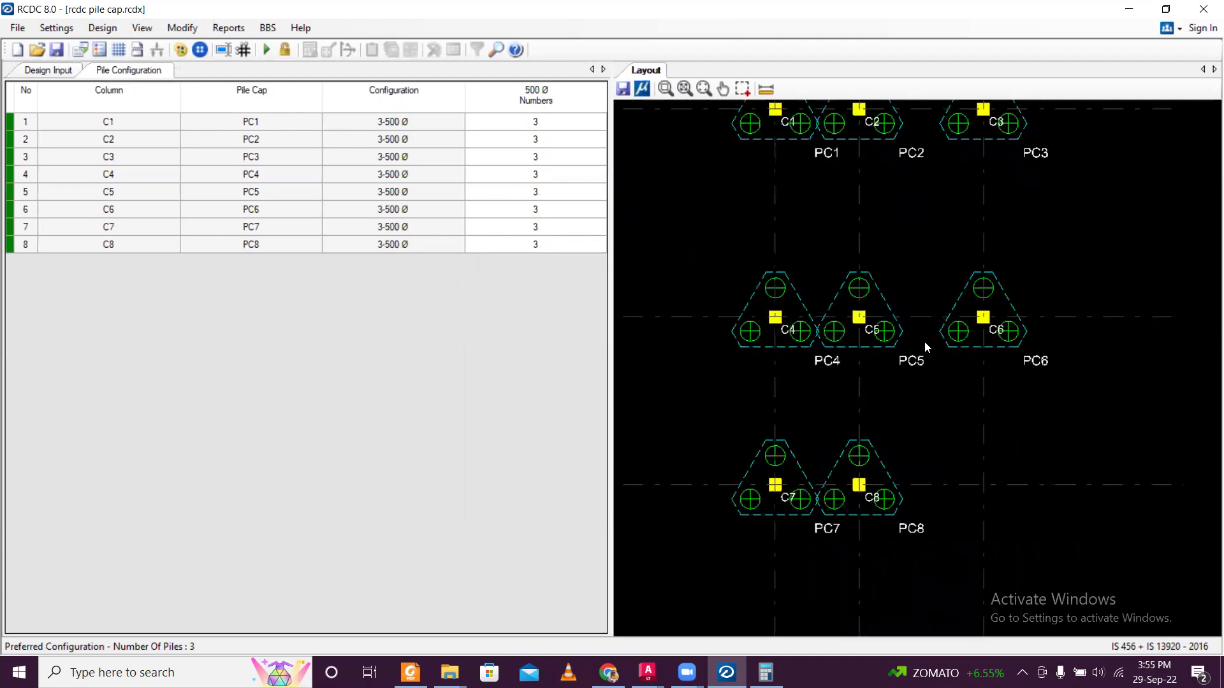
pyautogui.scroll(-2, 924, 342)
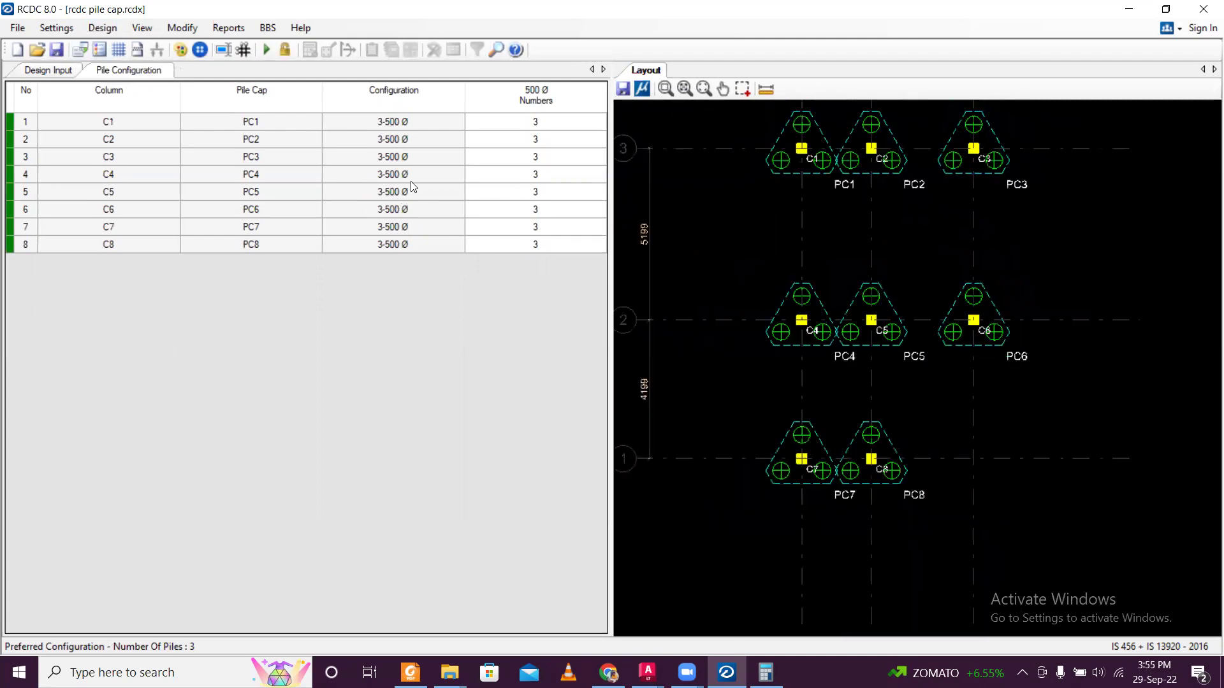
# Check the number of 500 mm piles for each cap and run Auto Design on the pile caps.
pyautogui.click(103, 29)
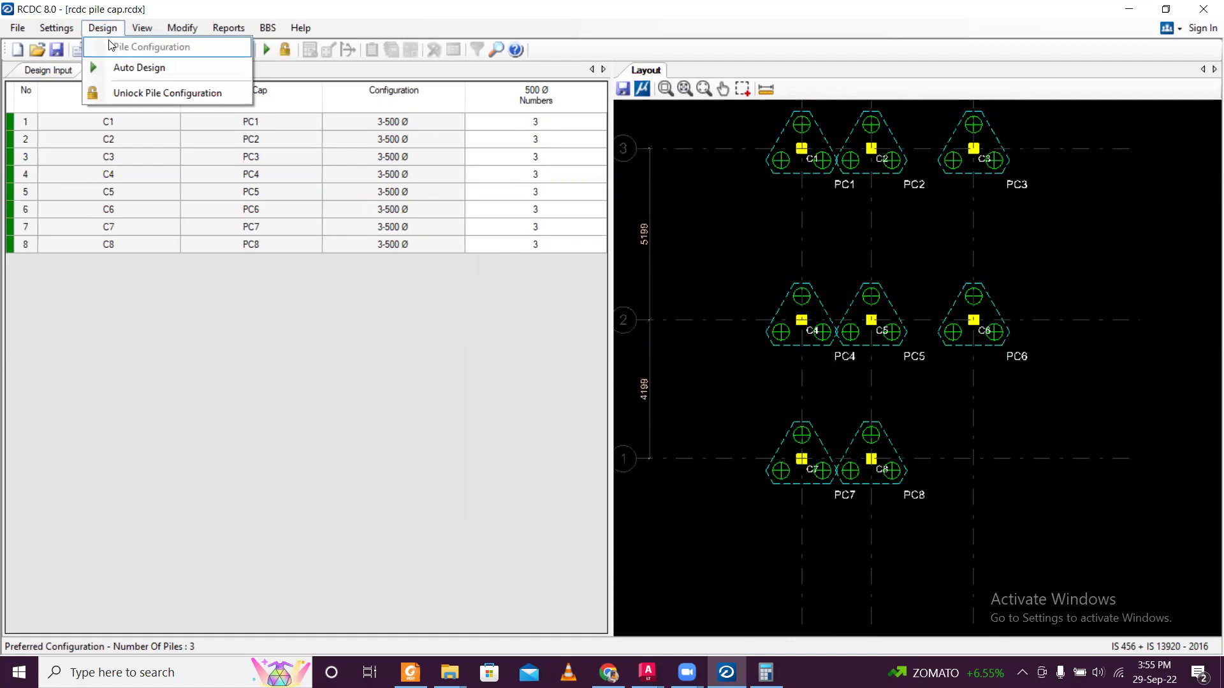
pyautogui.click(111, 45)
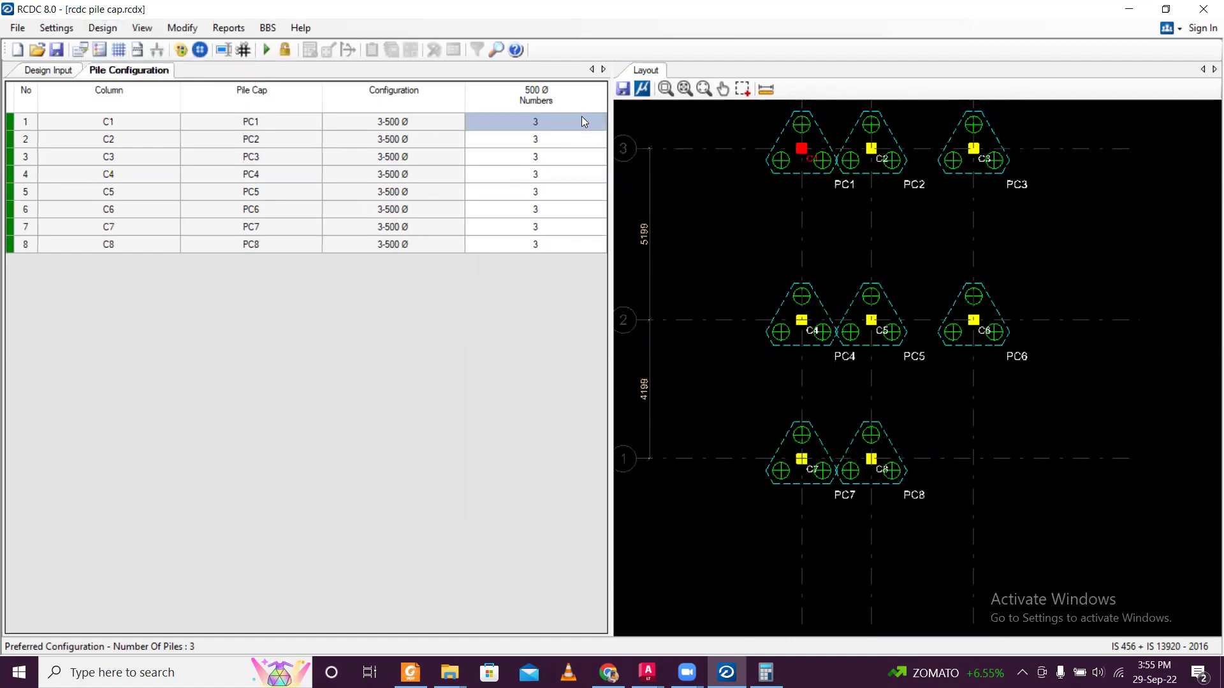
pyautogui.click(509, 141)
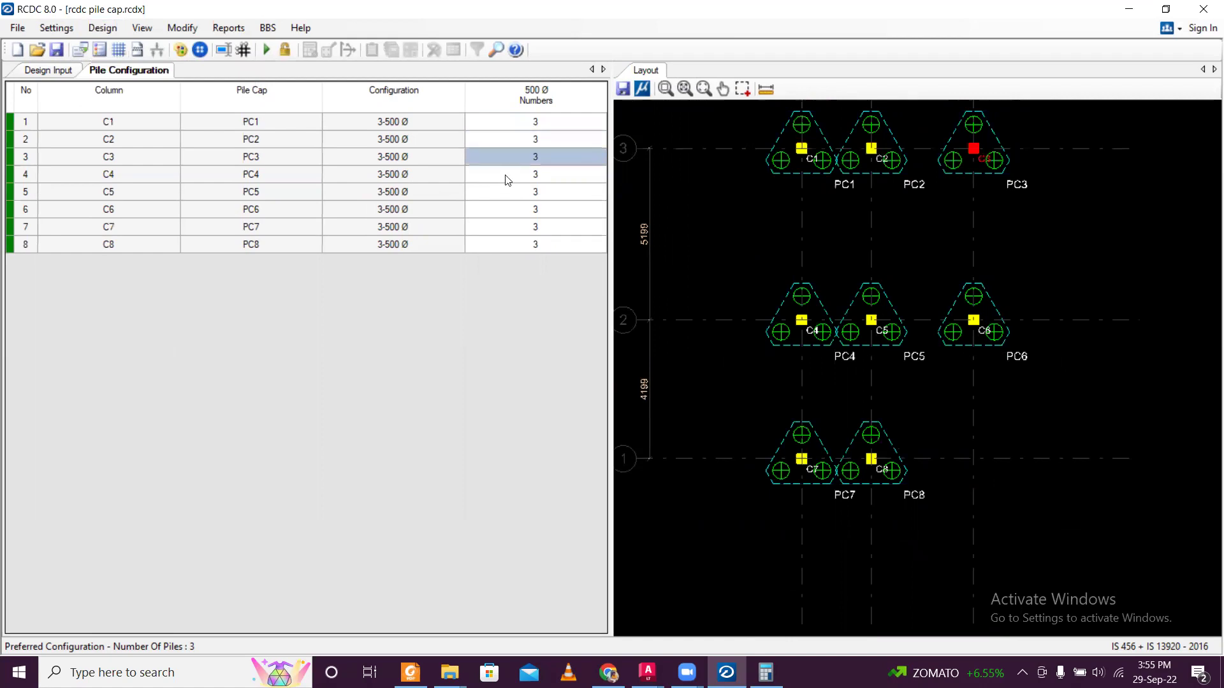
pyautogui.moveTo(508, 181); pyautogui.dragTo(527, 250)
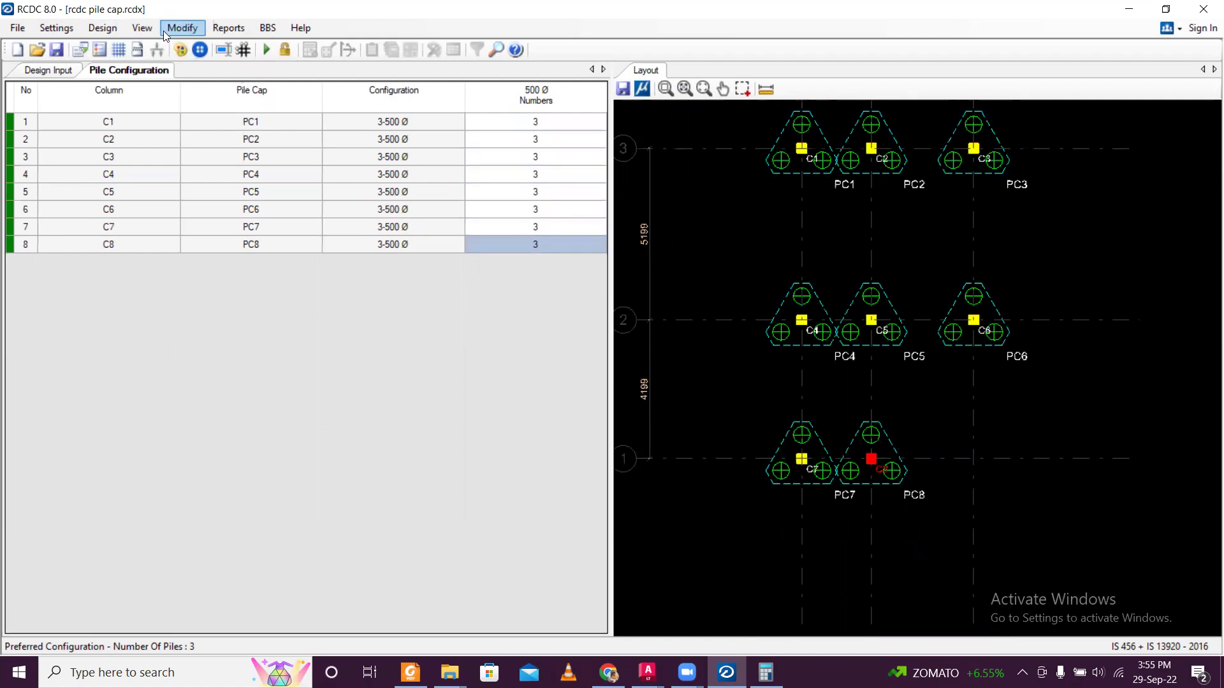
pyautogui.click(102, 28)
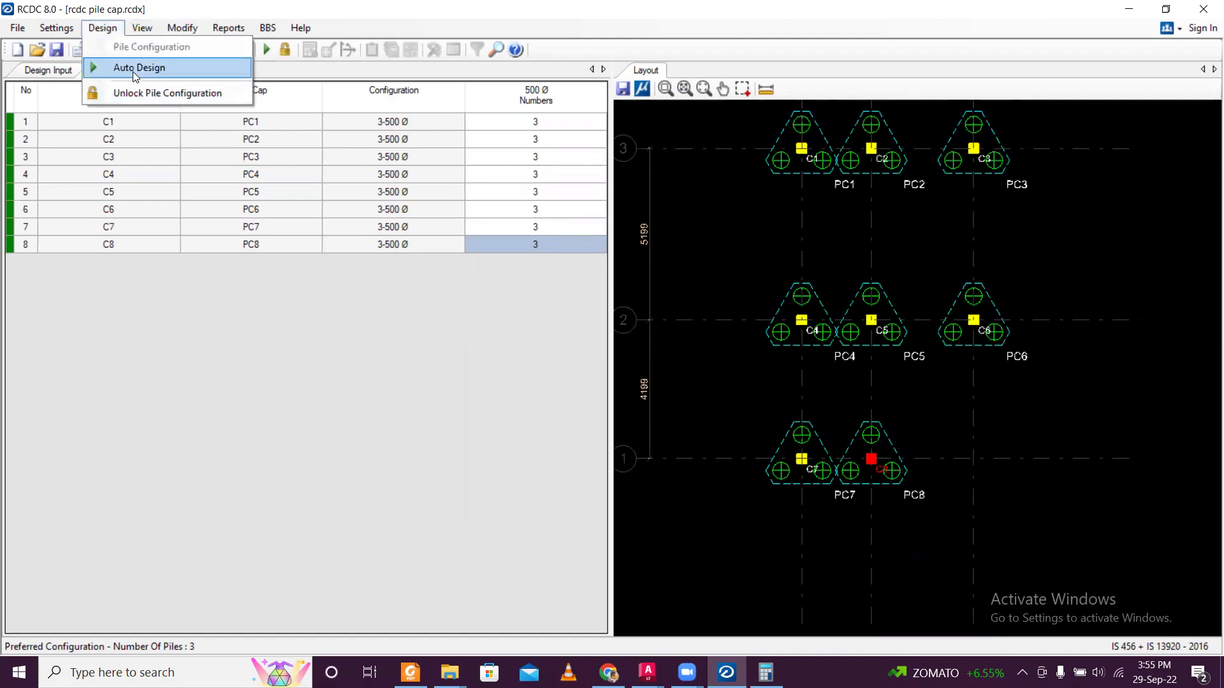
pyautogui.click(132, 71)
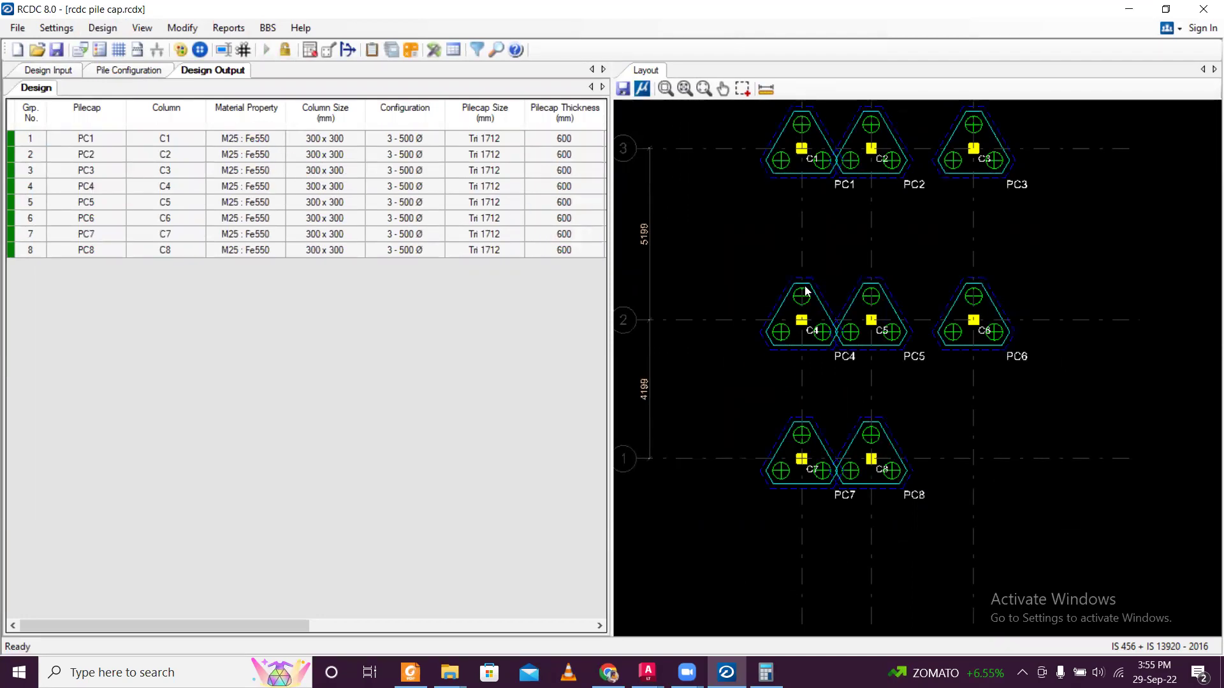
# Save the designed pile cap layout as a DXF file named "pile cap layout" in the Staad File 1 folder.
pyautogui.scroll(-3, 875, 310)
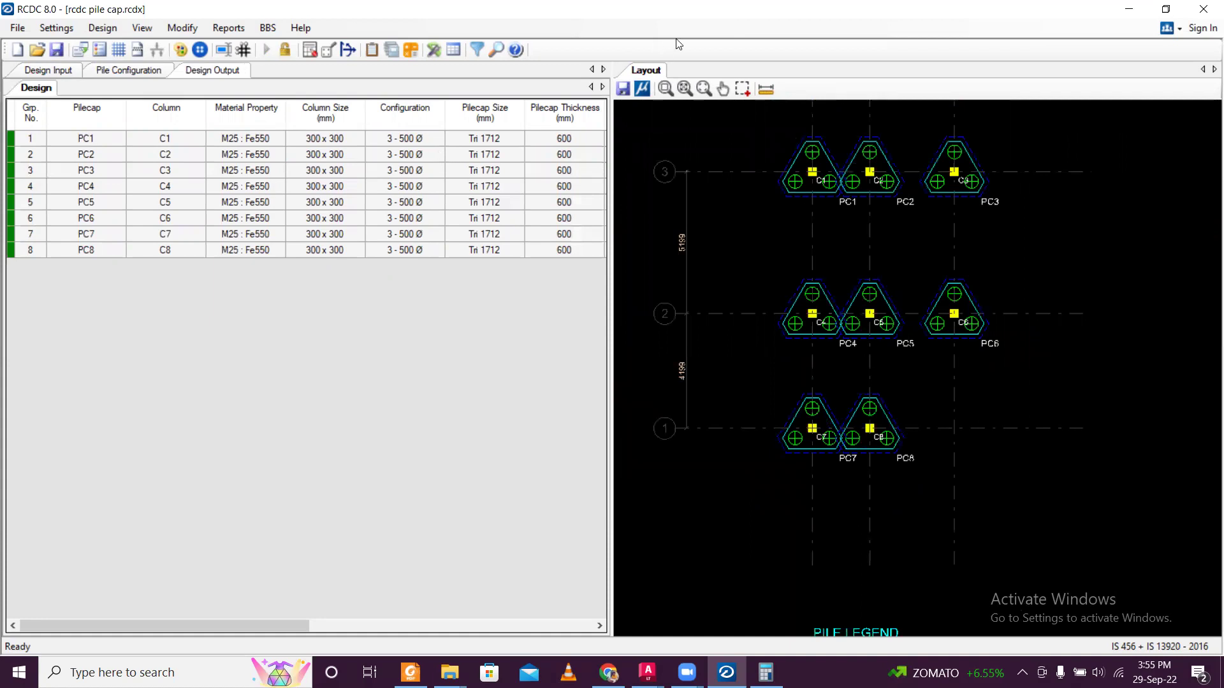
pyautogui.scroll(1, 774, 156)
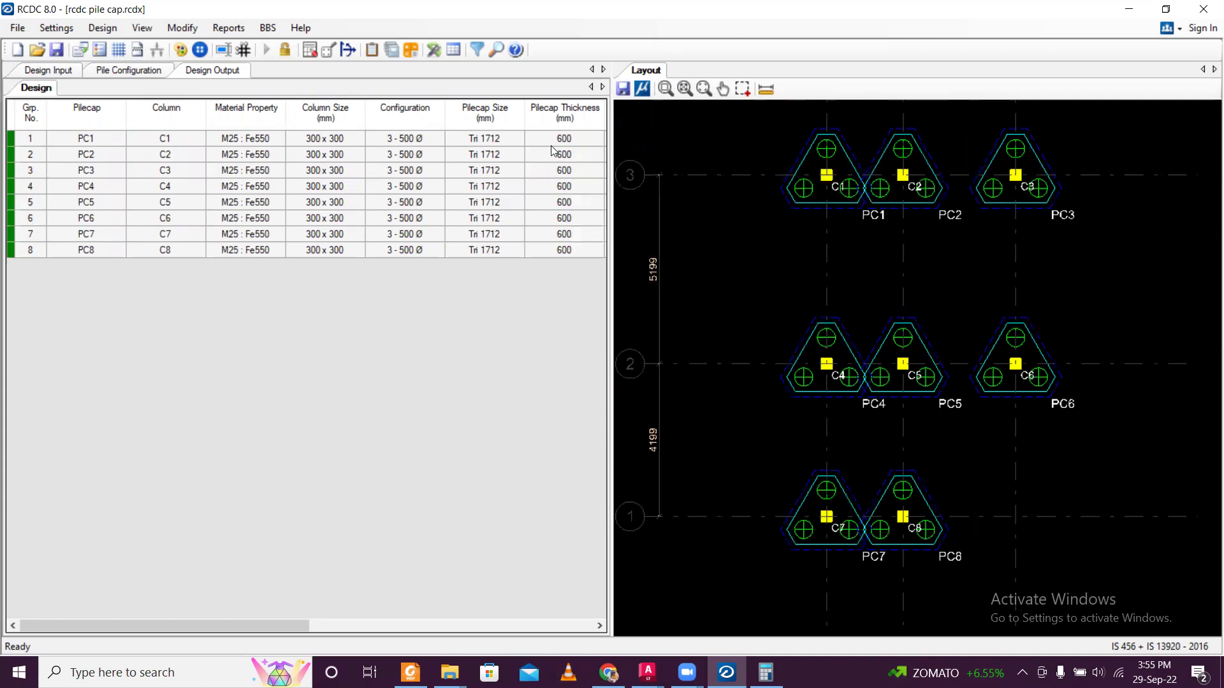
pyautogui.scroll(-2, 817, 235)
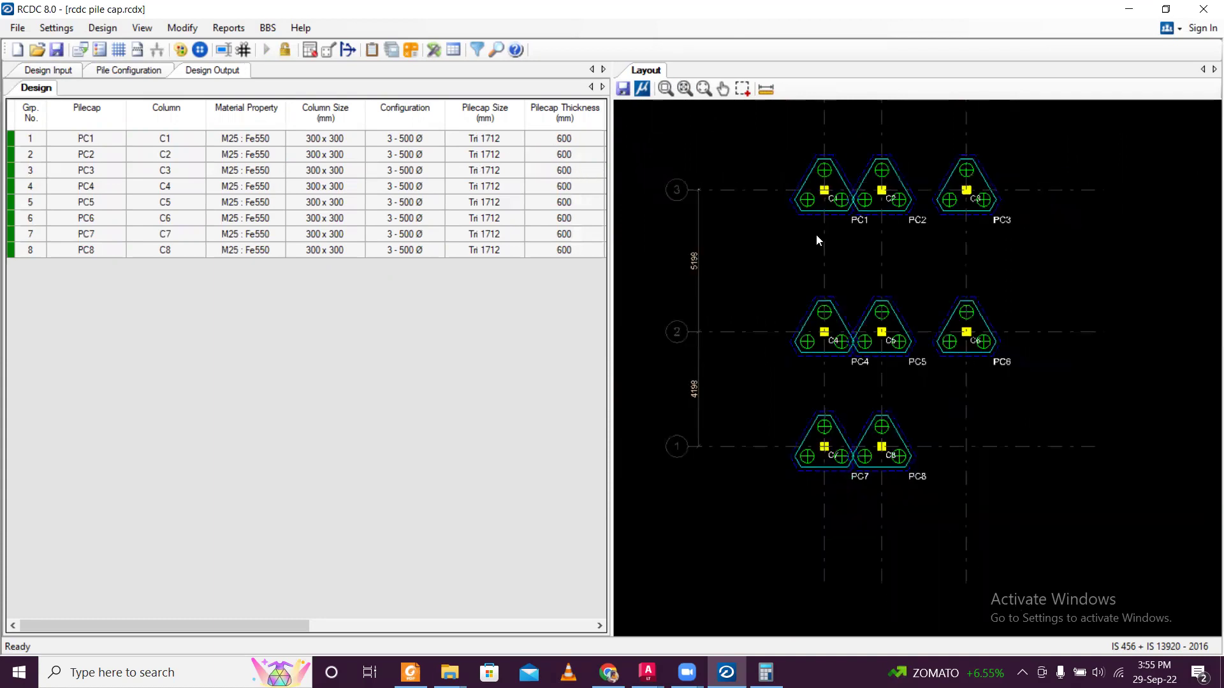
pyautogui.scroll(2, 647, 121)
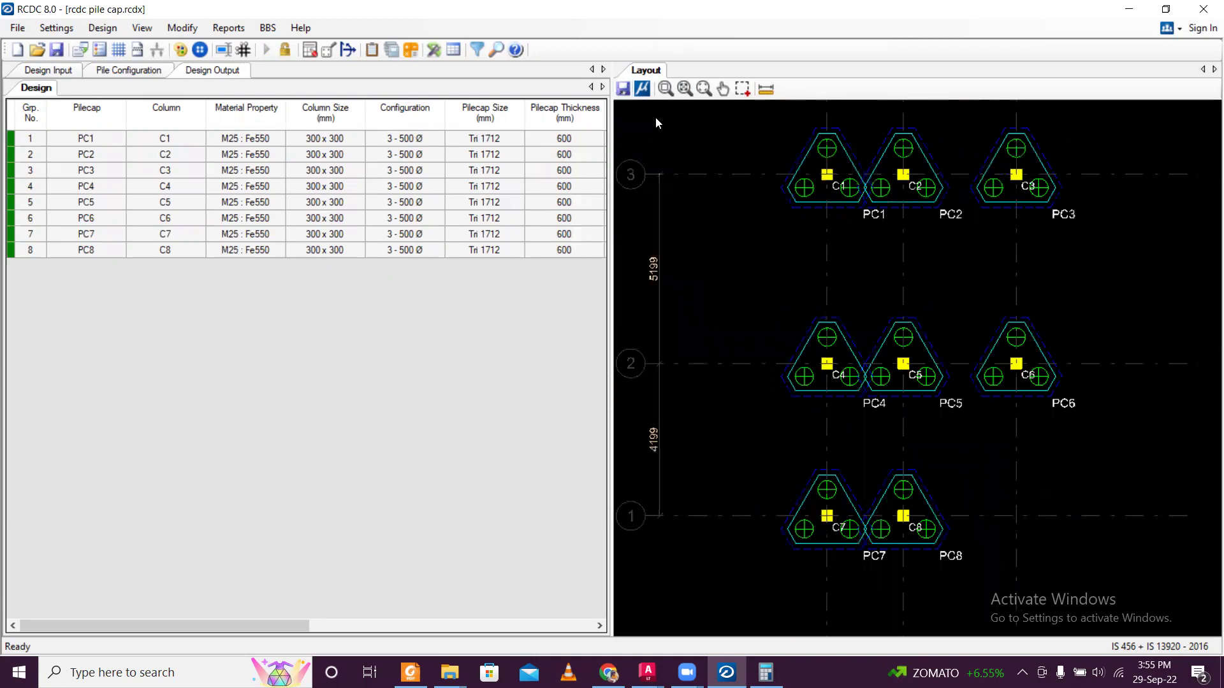
pyautogui.click(623, 92)
pyautogui.scroll(-1, 395, 230)
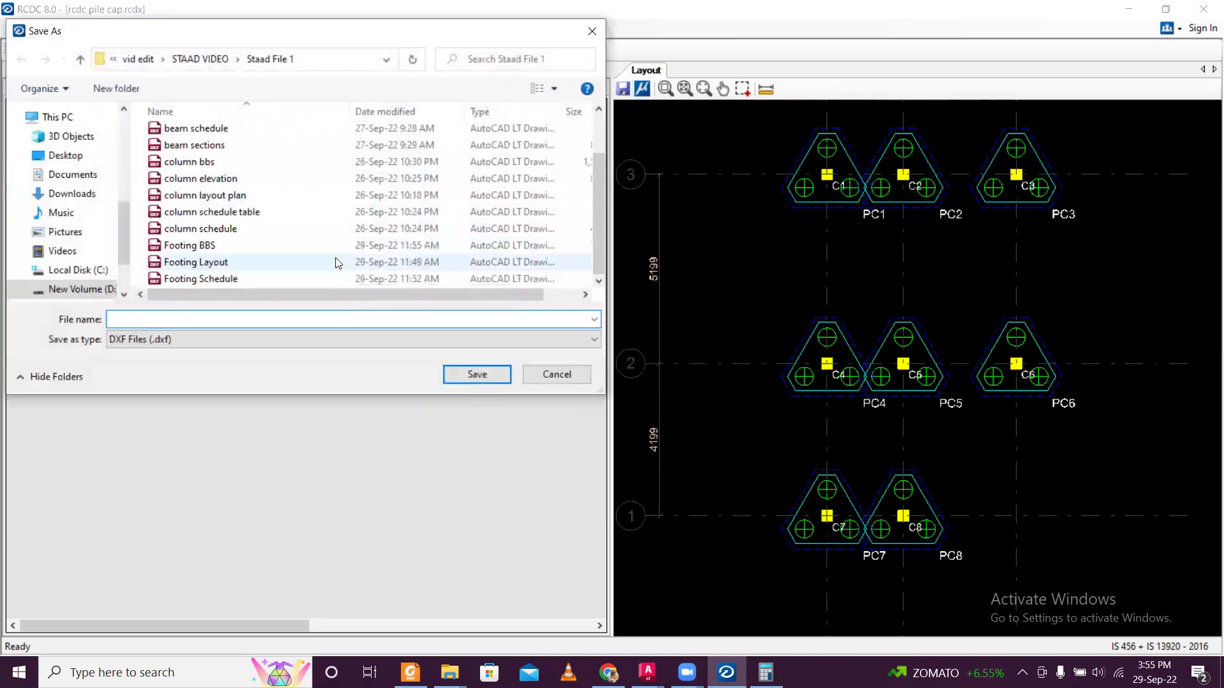
pyautogui.click(139, 317)
pyautogui.write('pi')
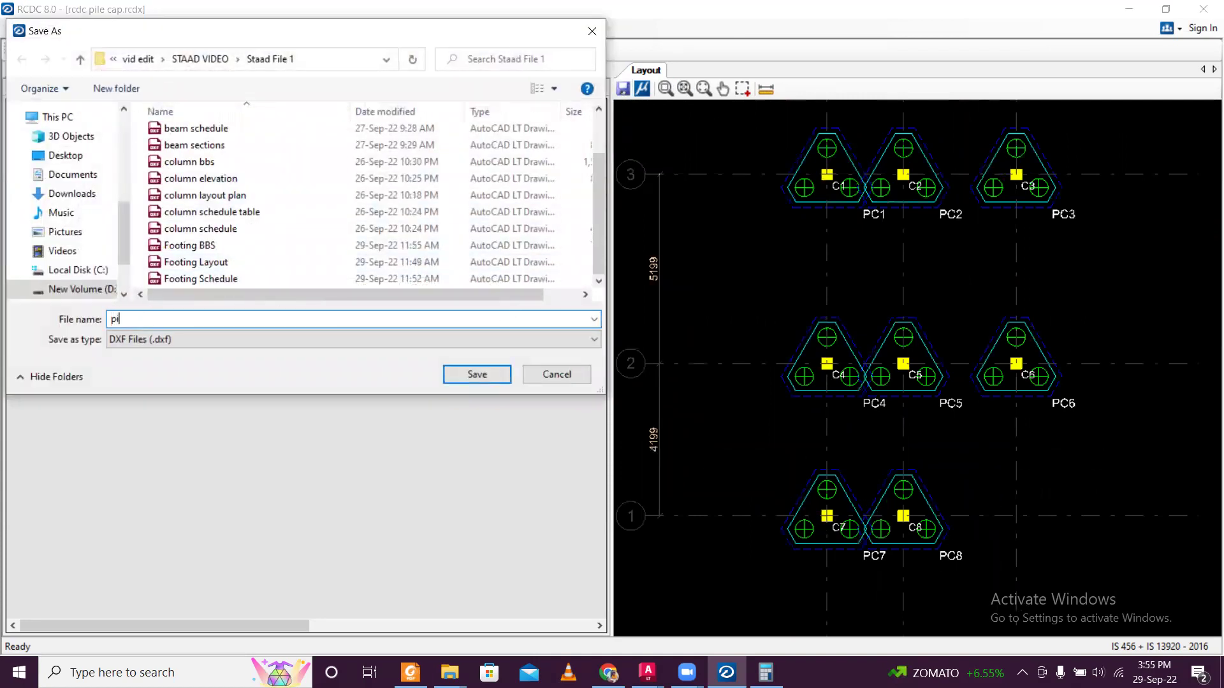
pyautogui.write('le cap layout')
pyautogui.click(475, 375)
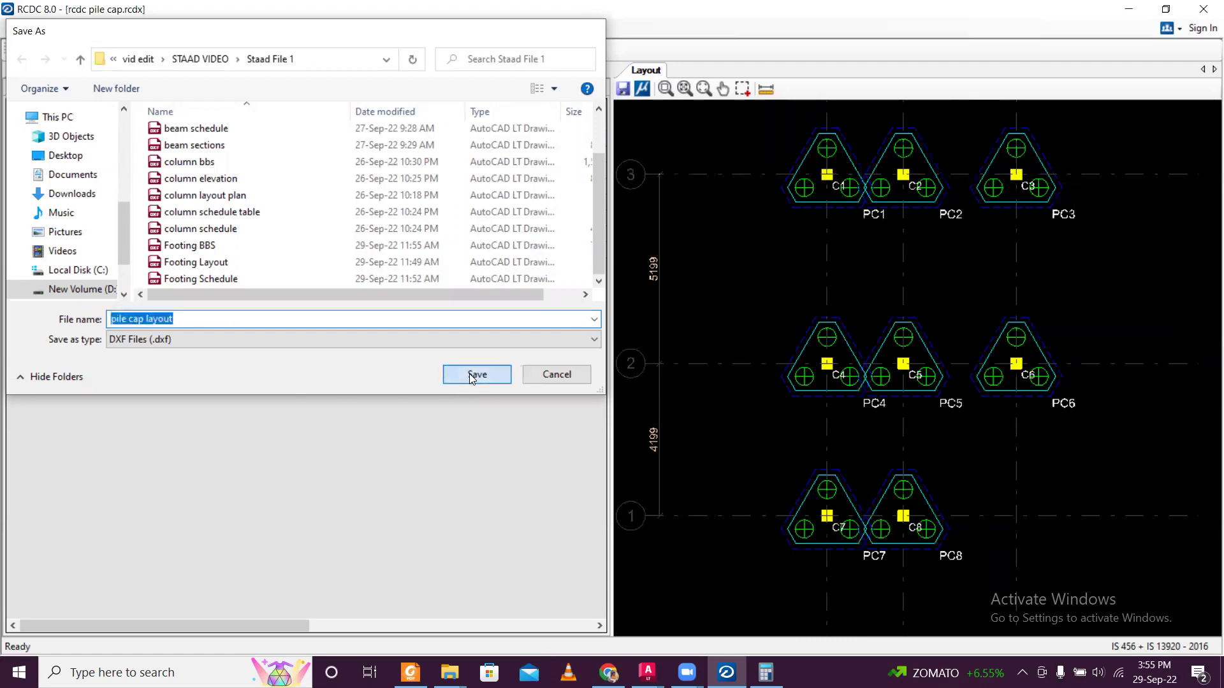
# Generate the horizontal text schedule of the pile caps and view its reinforcement and size rows.
pyautogui.click(183, 27)
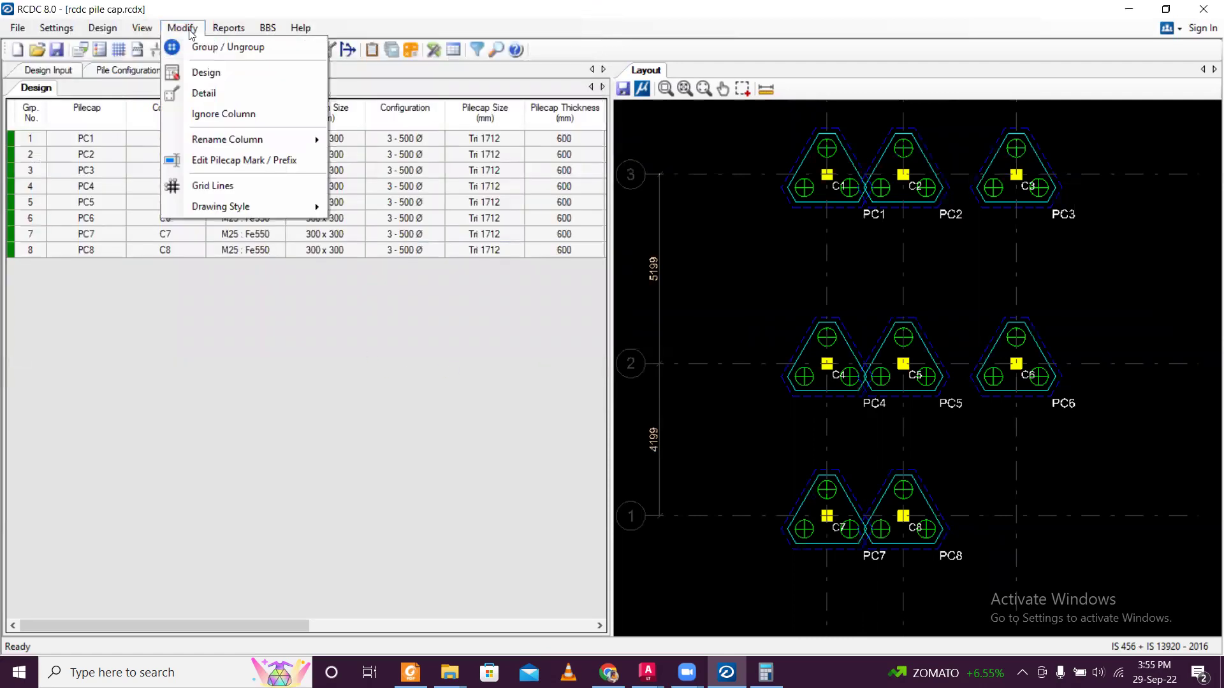
pyautogui.moveTo(213, 32)
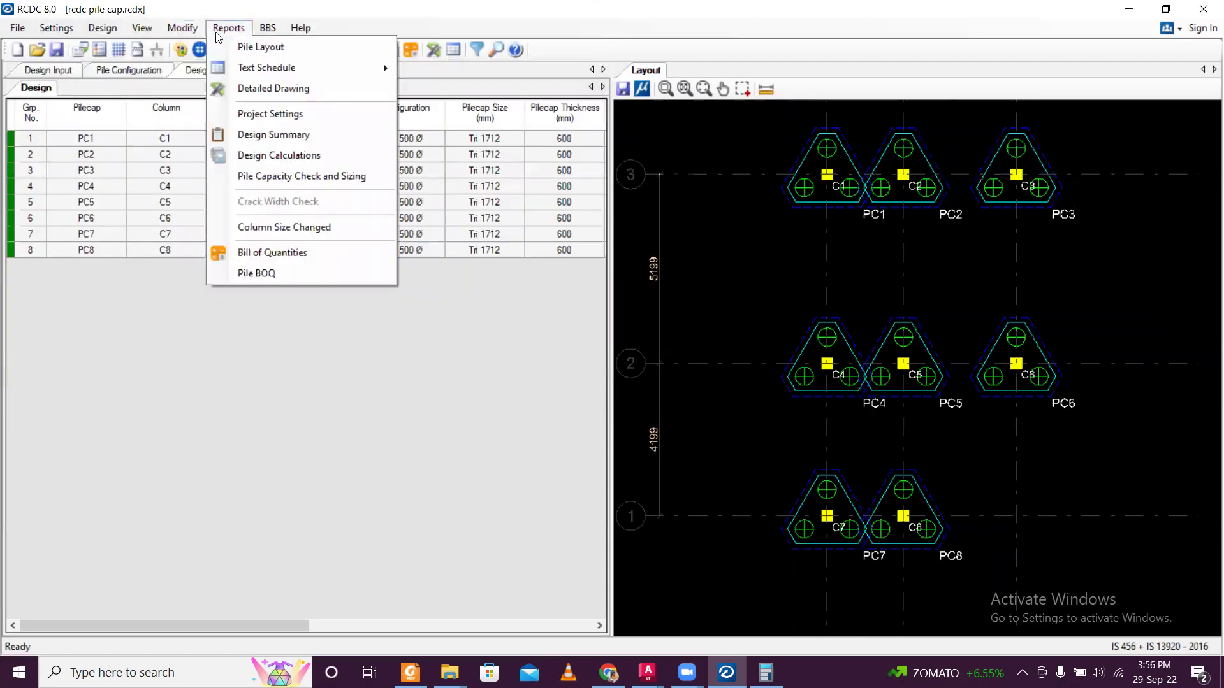
pyautogui.moveTo(383, 70)
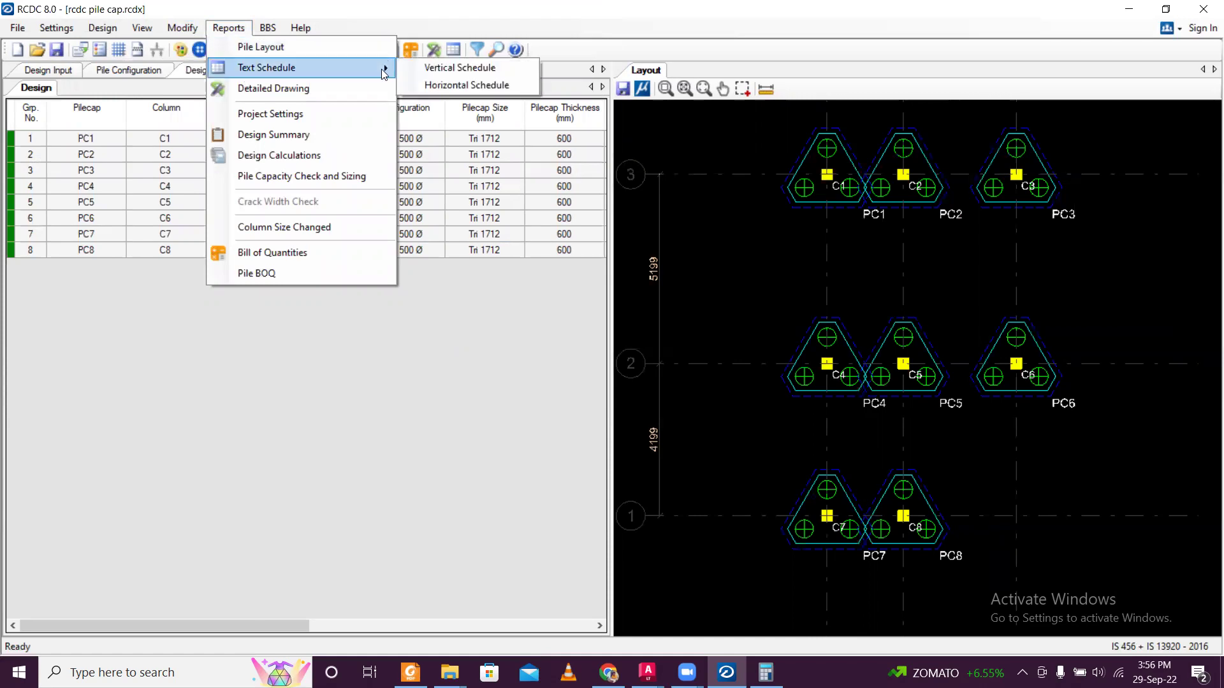
pyautogui.click(439, 84)
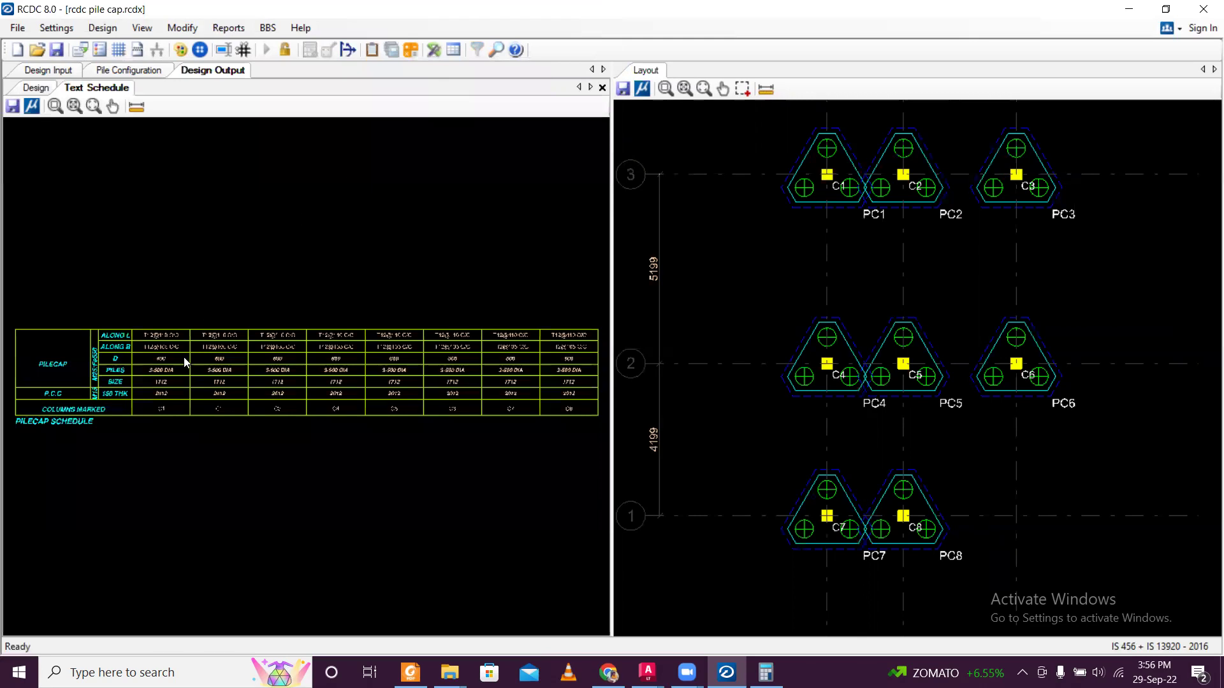
pyautogui.scroll(3, 188, 362)
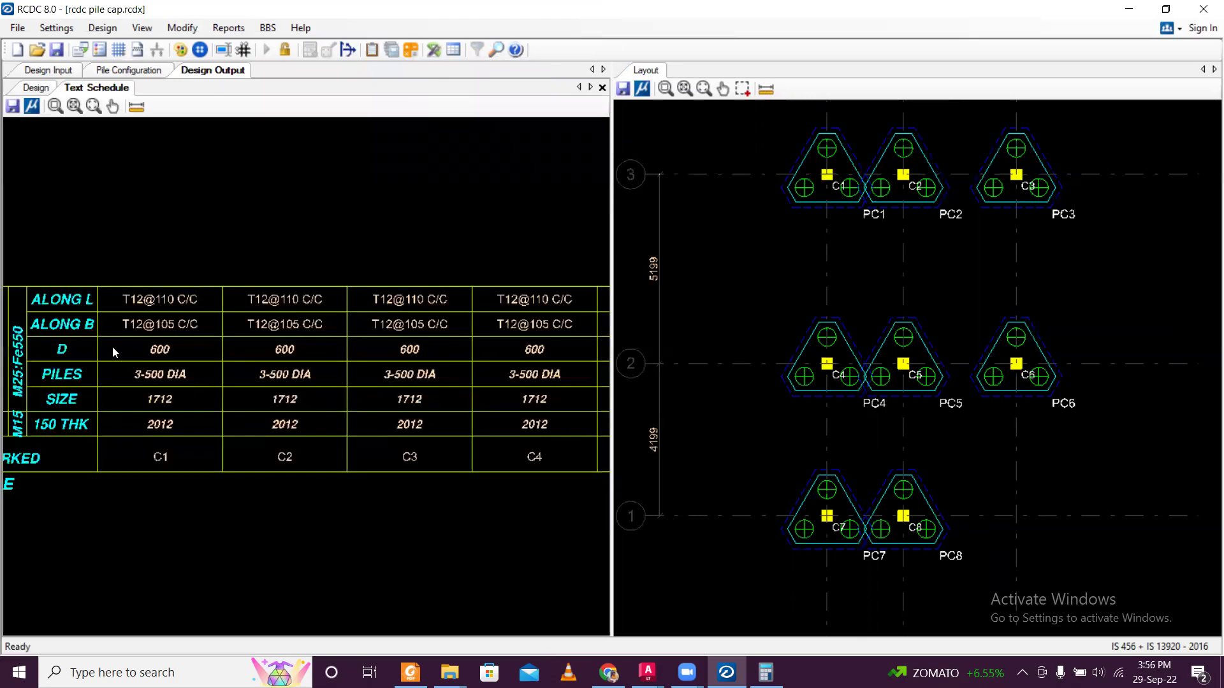
# Examine the pile cap schedule's reinforcement, depth, pile, size and P.C.C rows for columns C1 to C8.
pyautogui.scroll(-3, 115, 351)
pyautogui.scroll(4, 166, 309)
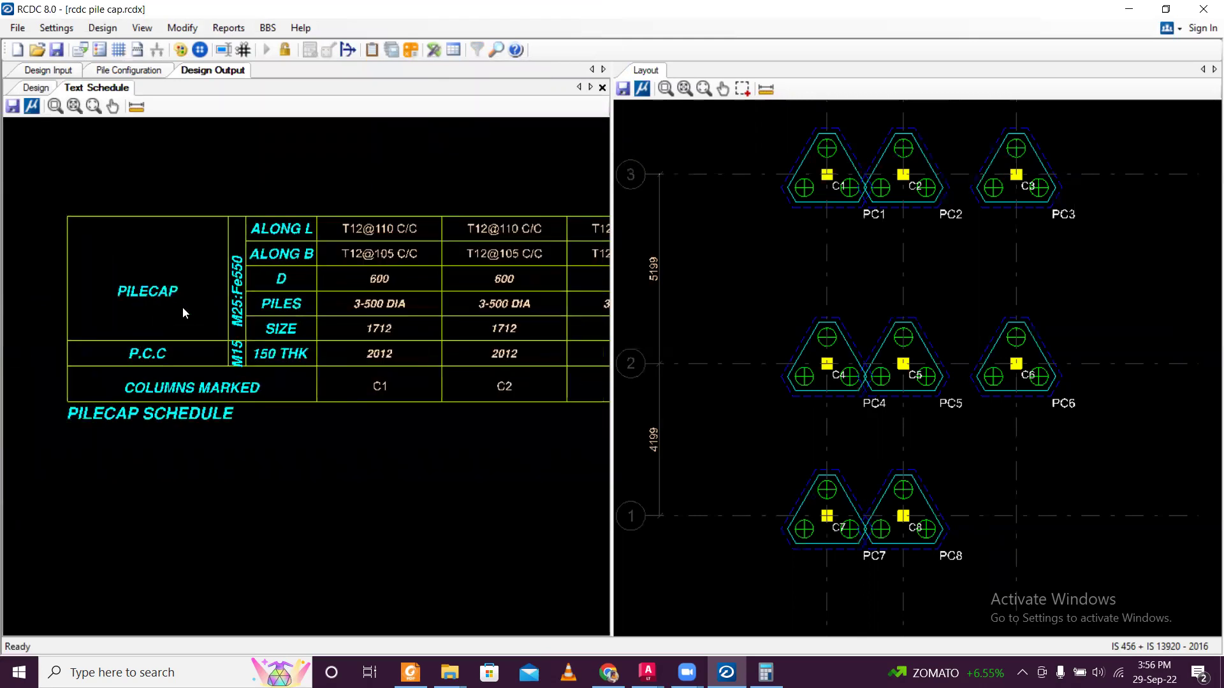
pyautogui.scroll(-2, 263, 368)
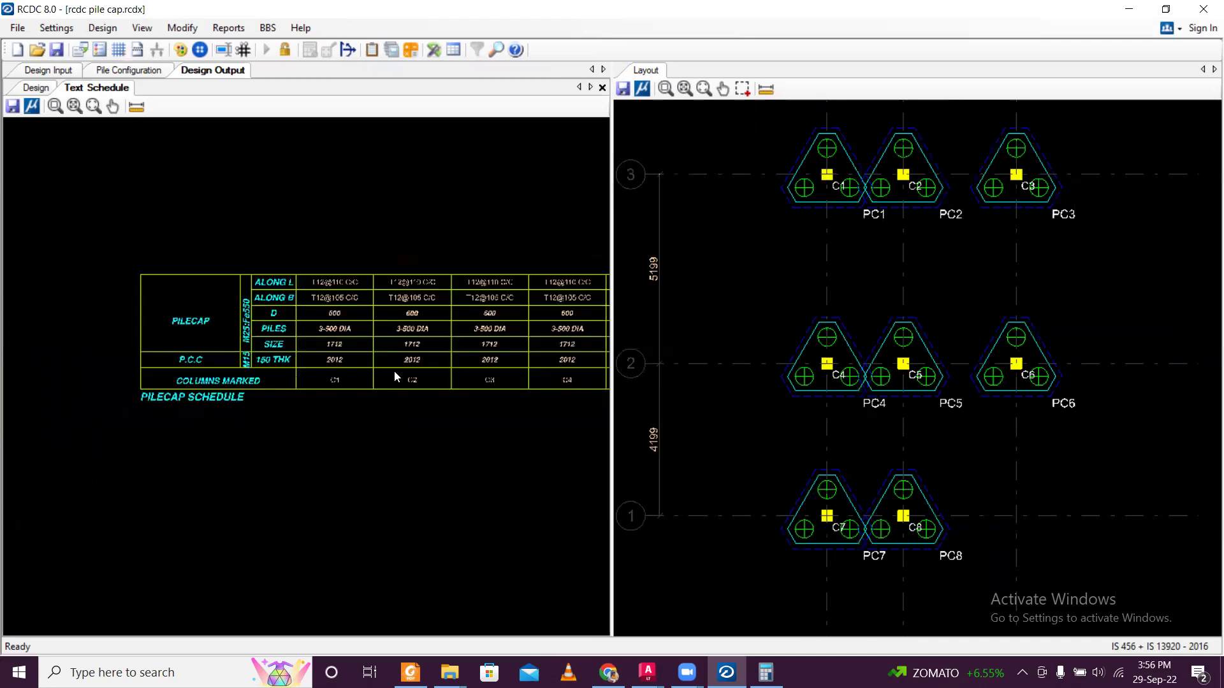
pyautogui.scroll(4, 394, 372)
pyautogui.hscroll(5, 213, 280)
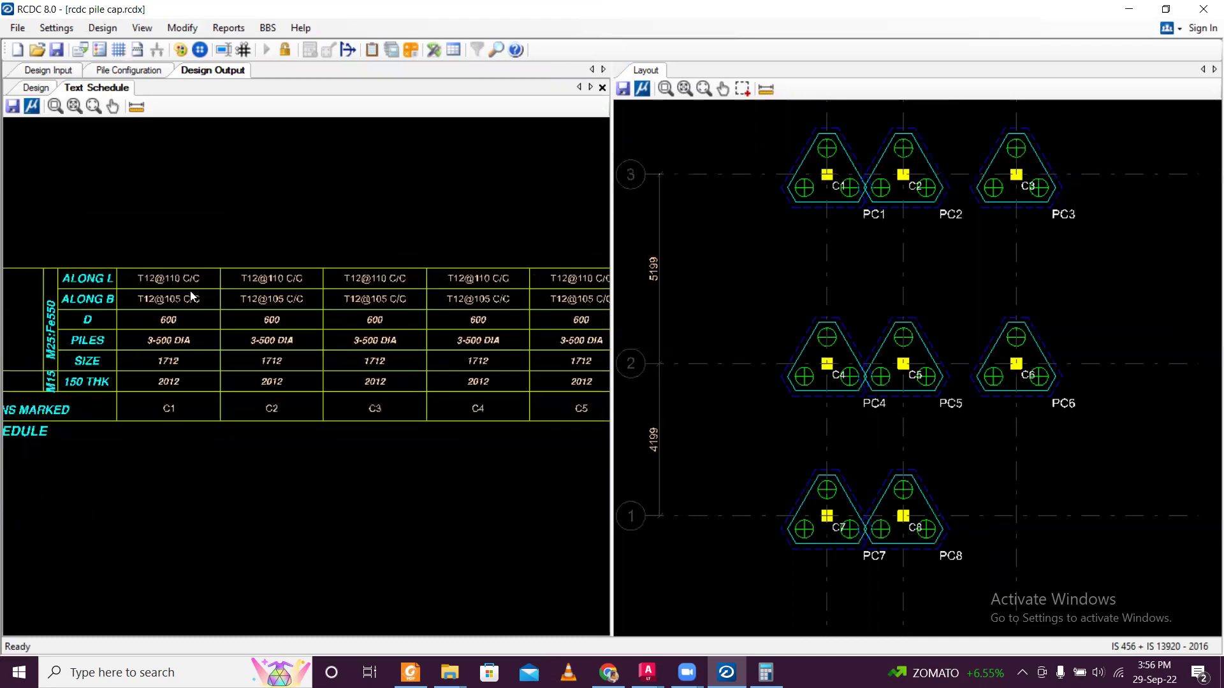
pyautogui.moveTo(296, 336); pyautogui.dragTo(358, 308, button='middle')
pyautogui.scroll(-2, 426, 323)
pyautogui.scroll(3, 355, 334)
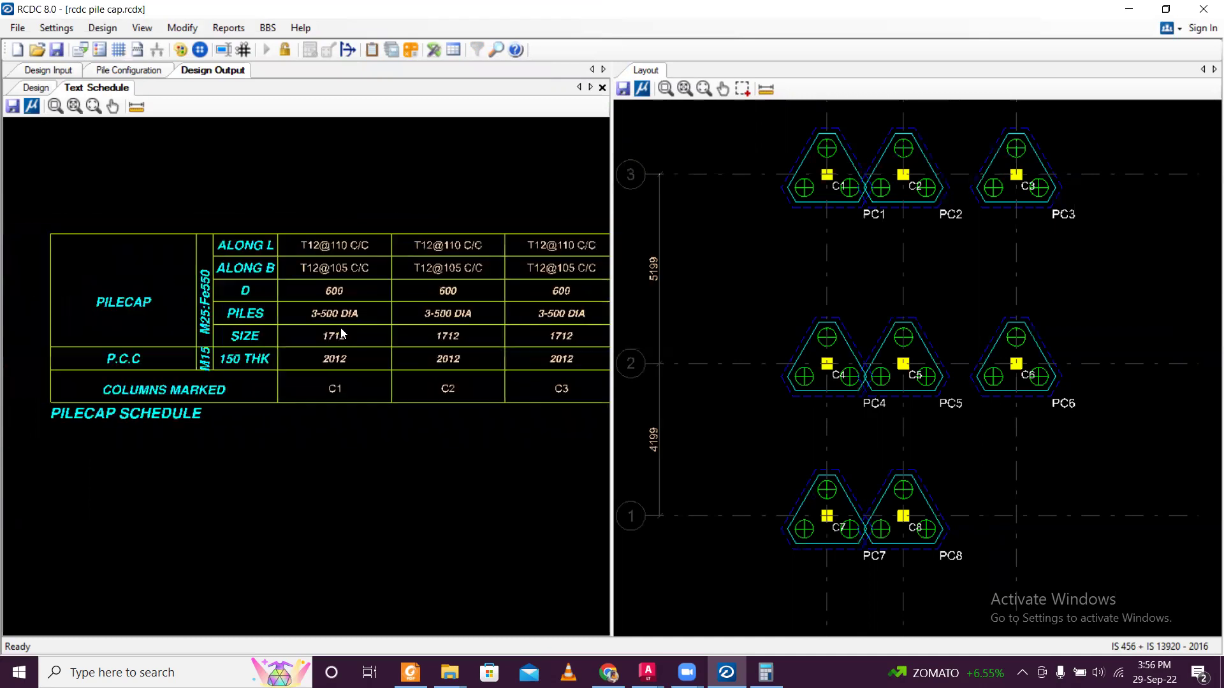
pyautogui.scroll(1, 342, 330)
pyautogui.scroll(1, 332, 315)
pyautogui.scroll(-1, 349, 315)
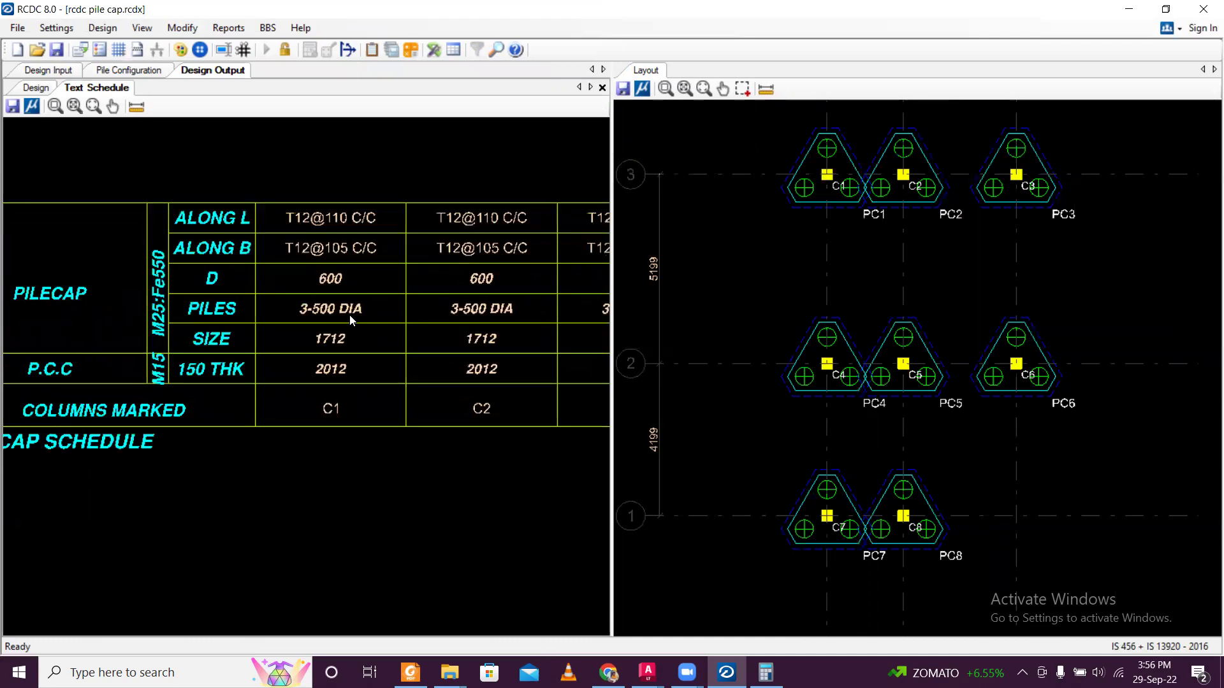
pyautogui.scroll(-4, 332, 309)
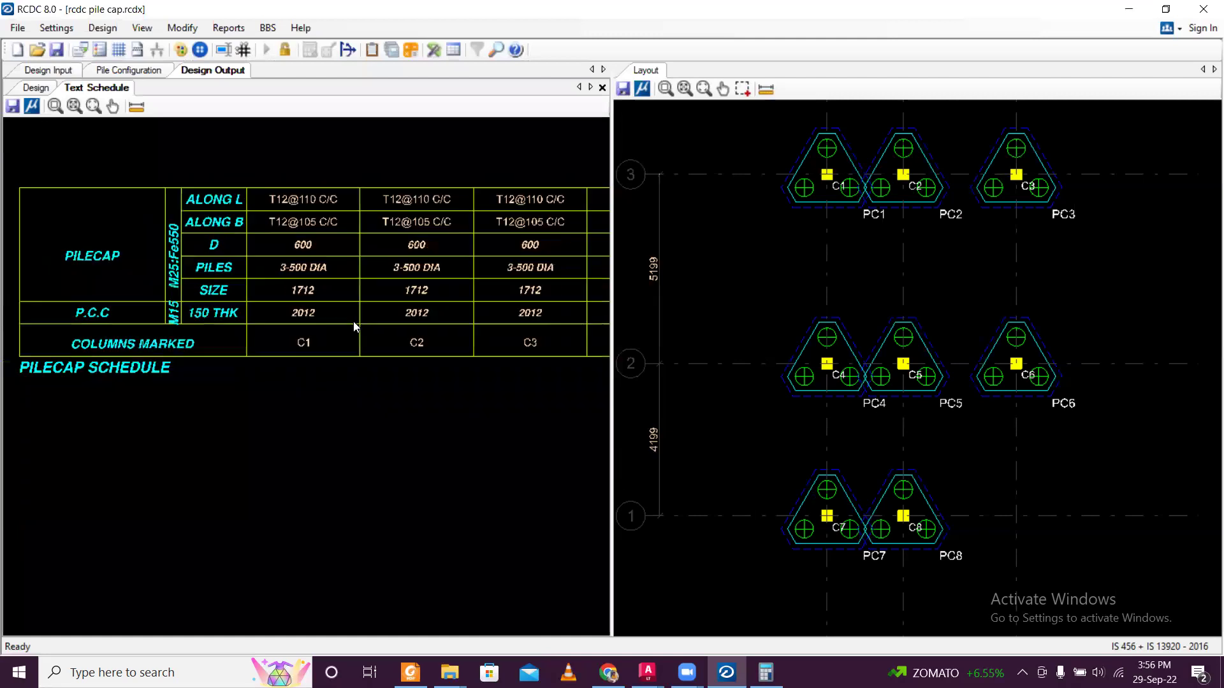
pyautogui.scroll(3, 382, 300)
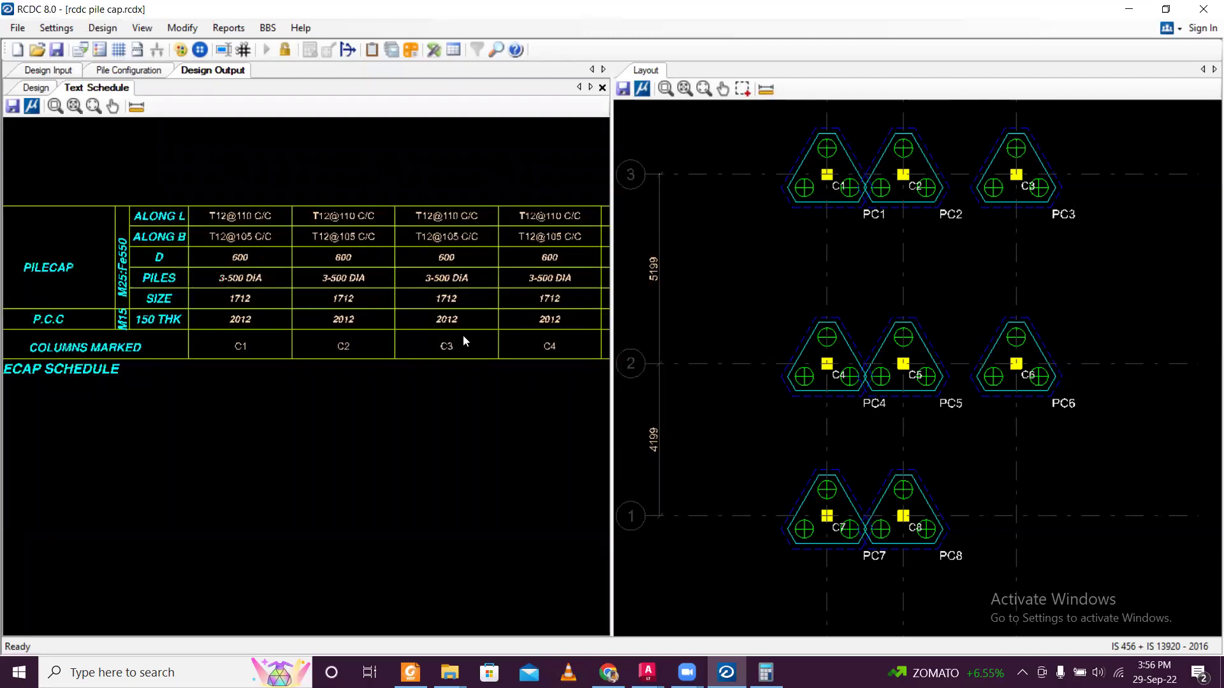
pyautogui.scroll(-1, 186, 369)
pyautogui.scroll(1, 517, 318)
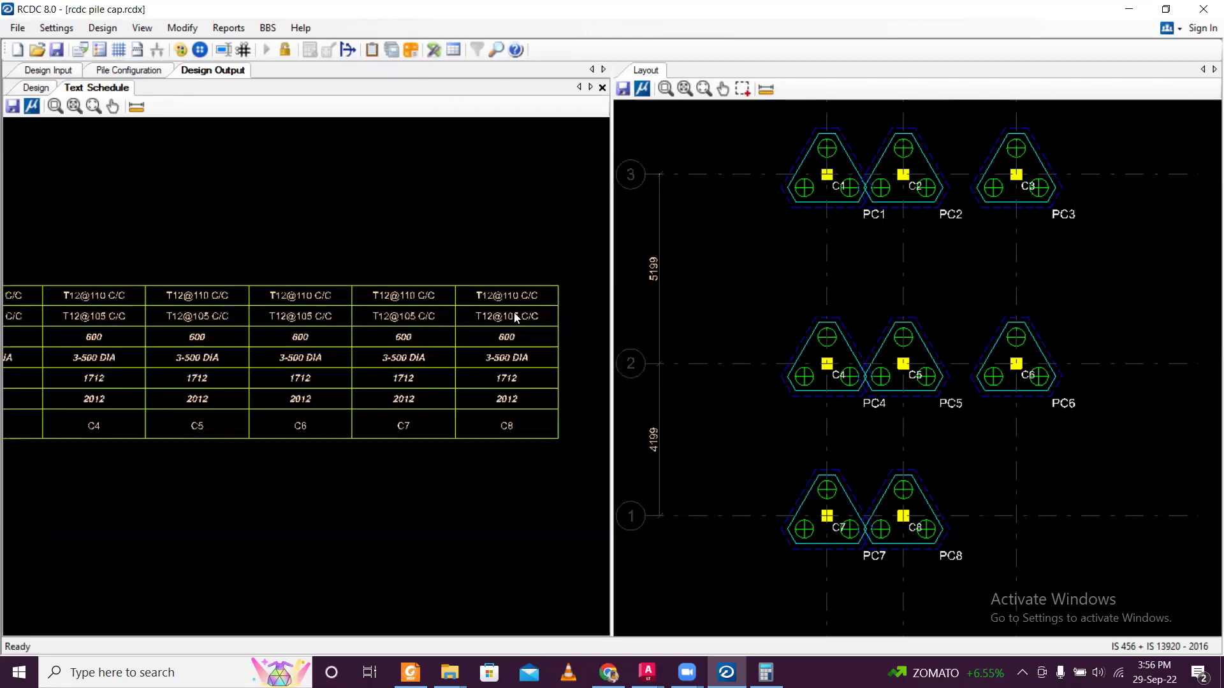
pyautogui.scroll(-3, 365, 337)
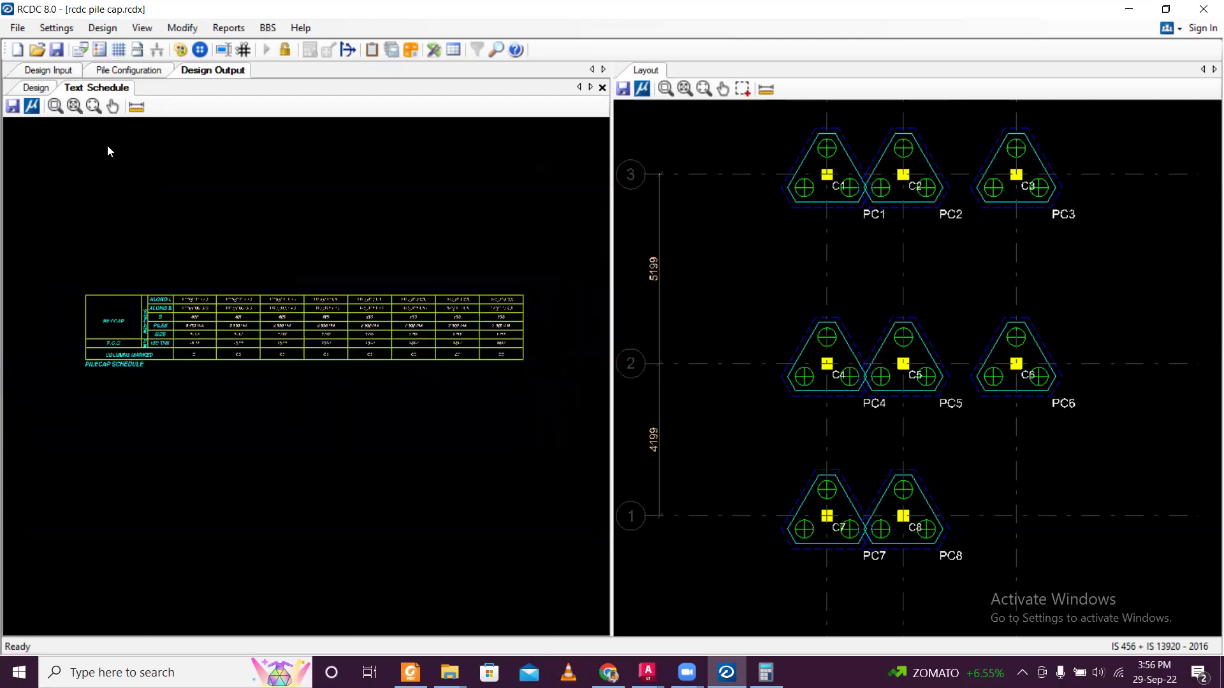
# Save the pile cap text schedule as a DXF file named "pile cap schedule" in the Staad File 1 folder.
pyautogui.click(12, 106)
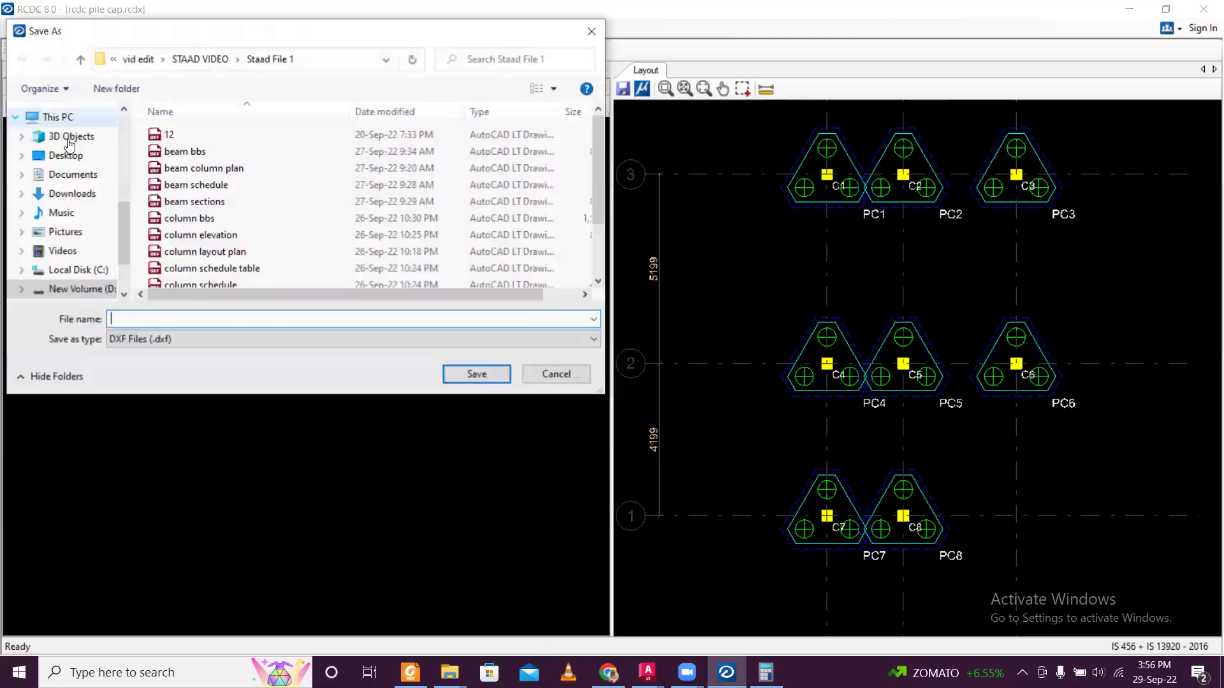
pyautogui.write('pile')
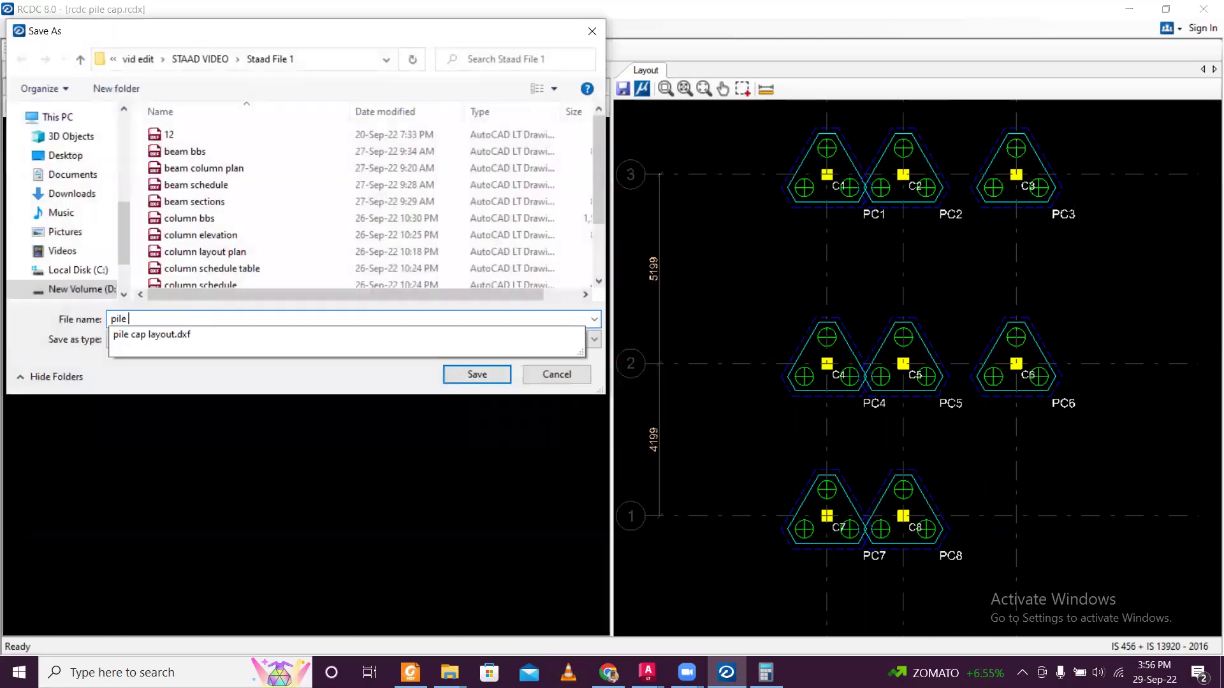
pyautogui.write(' cap sch')
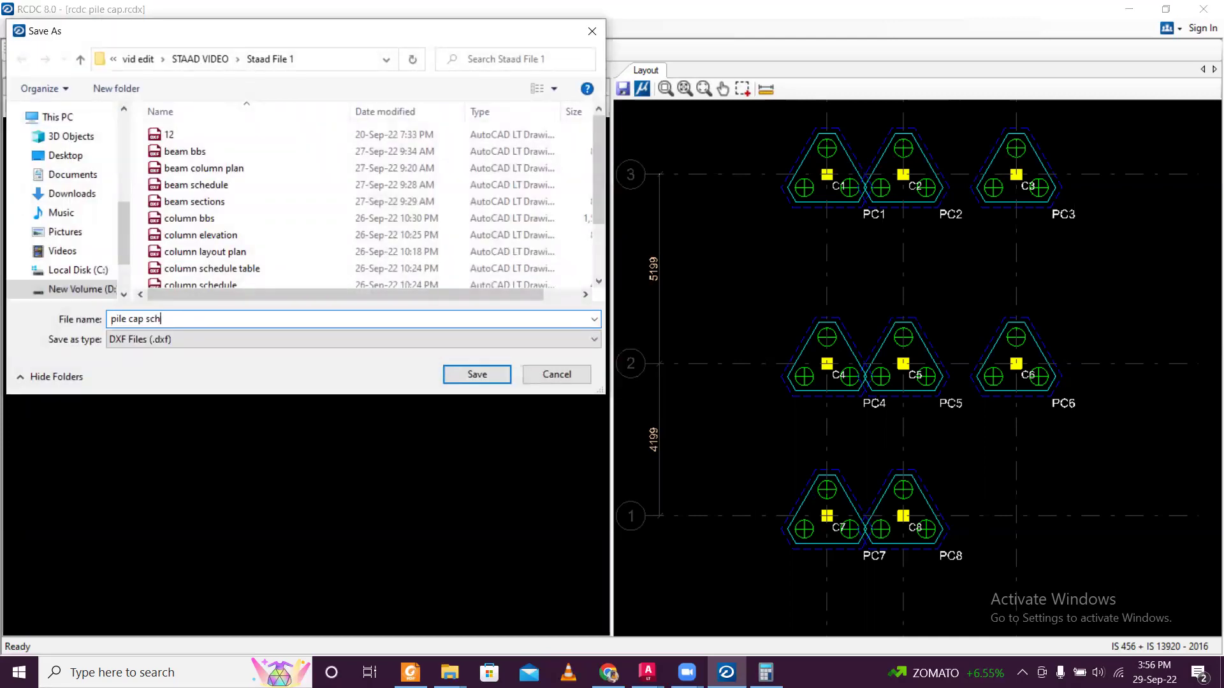
pyautogui.write('edule')
pyautogui.click(468, 381)
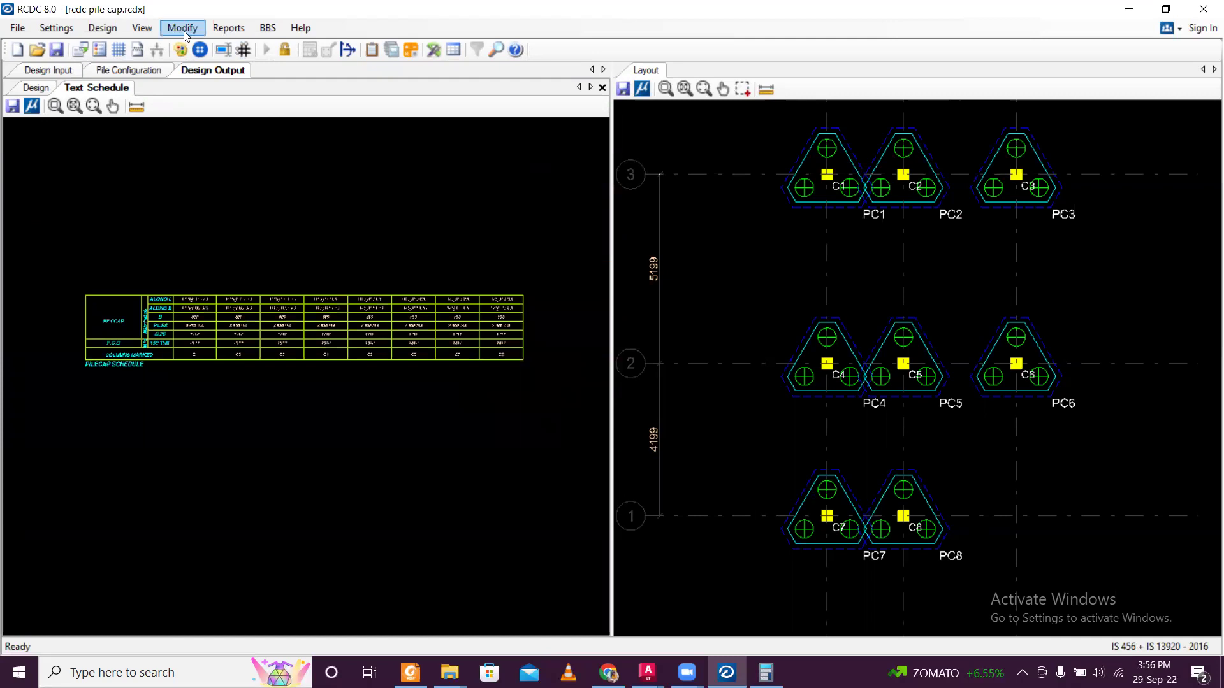
# Generate the detailed drawing for all pile caps with the default layout plan options and inspect the dimensioned plan.
pyautogui.click(228, 28)
pyautogui.click(300, 93)
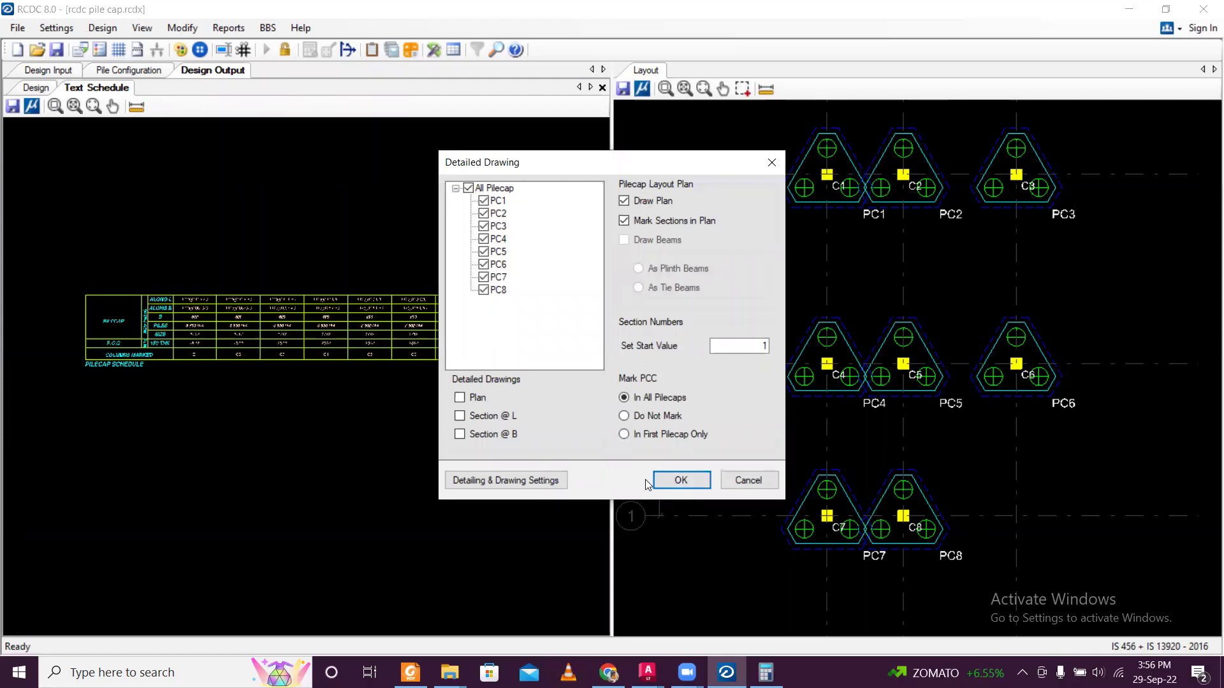
pyautogui.click(679, 480)
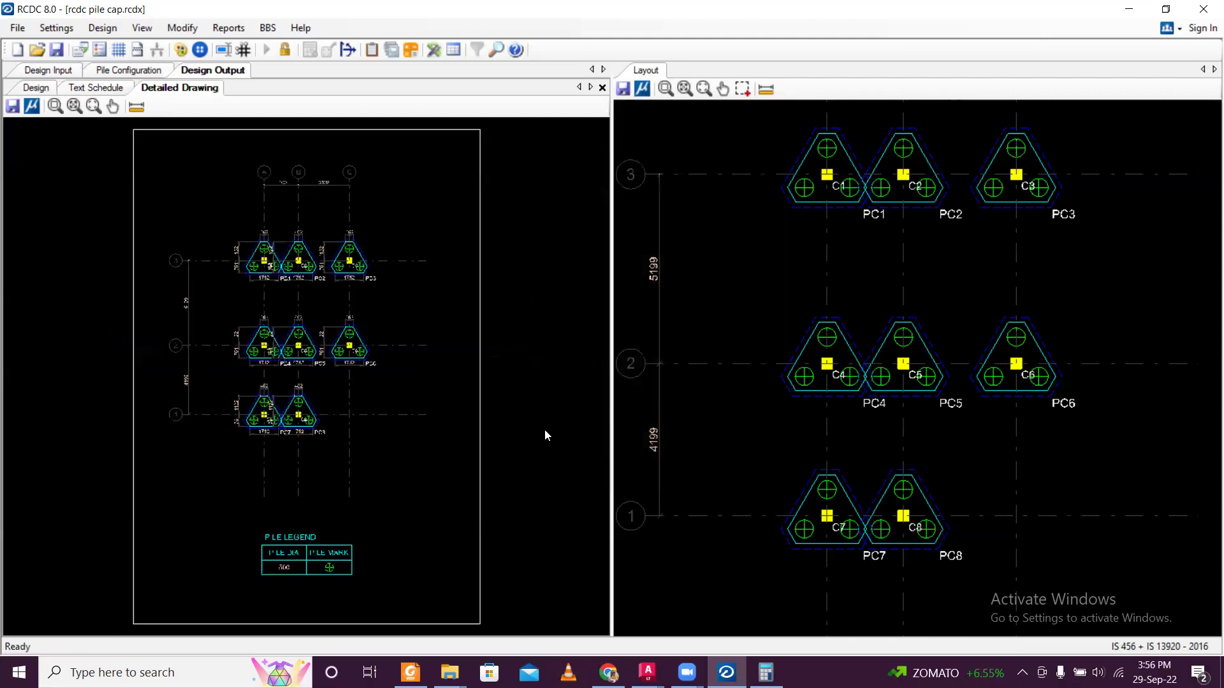
pyautogui.scroll(3, 272, 249)
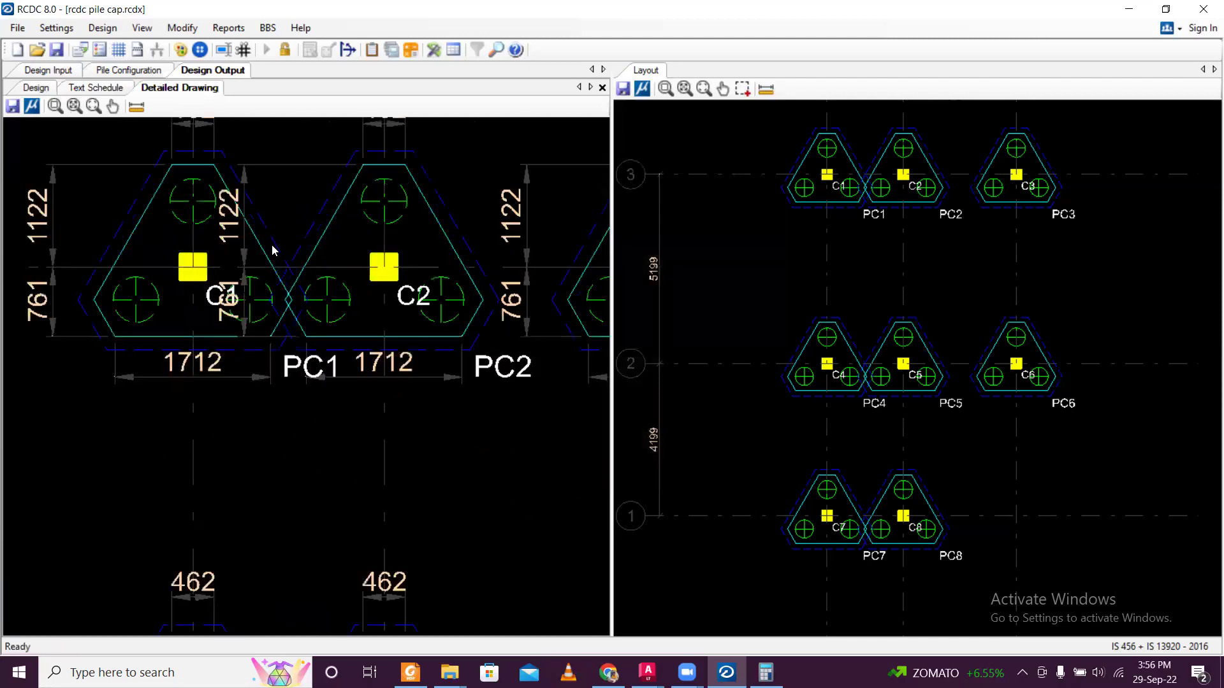
pyautogui.scroll(-2, 272, 244)
pyautogui.scroll(-3, 273, 240)
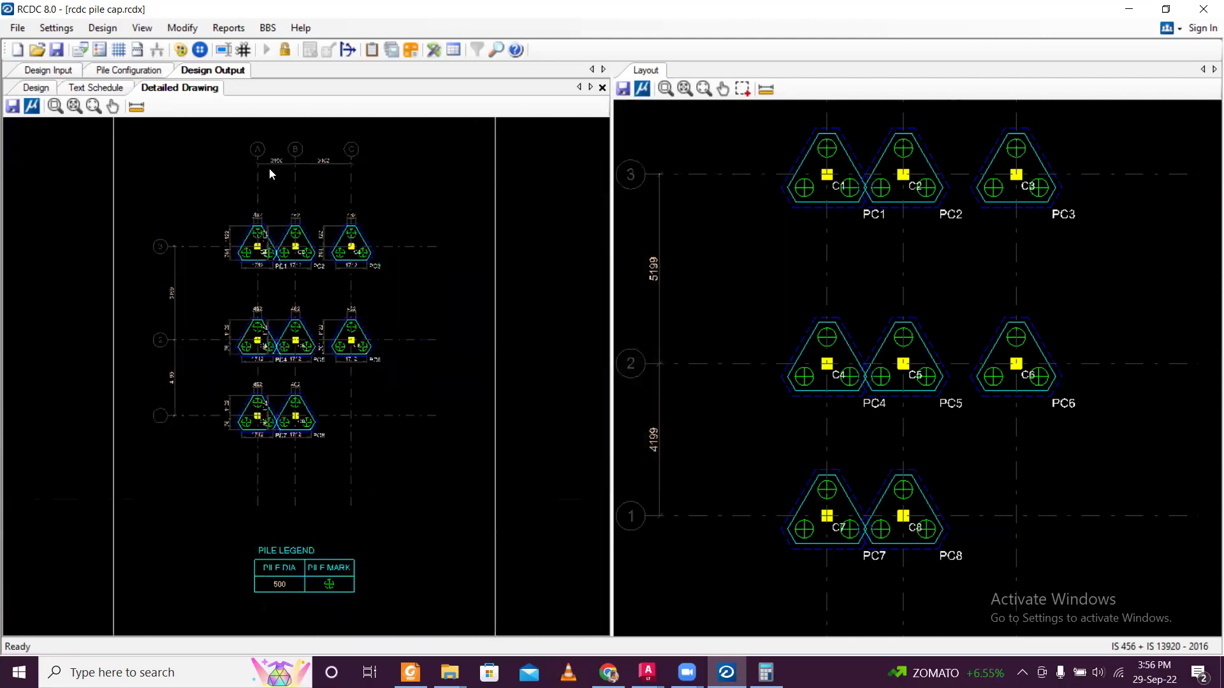
# Save the detailed drawing as a DXF file named "pile cap schedule detailed" in the Staad File 1 folder.
pyautogui.click(18, 107)
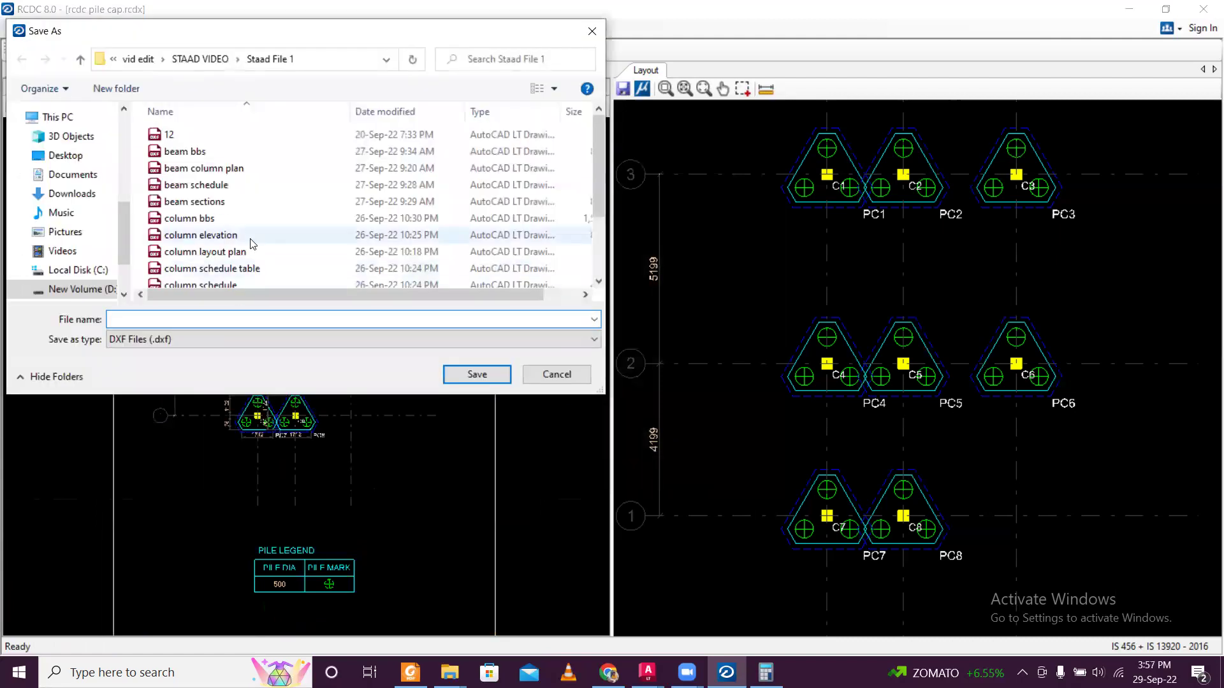
pyautogui.scroll(-2, 252, 243)
pyautogui.click(250, 281)
pyautogui.click(215, 320)
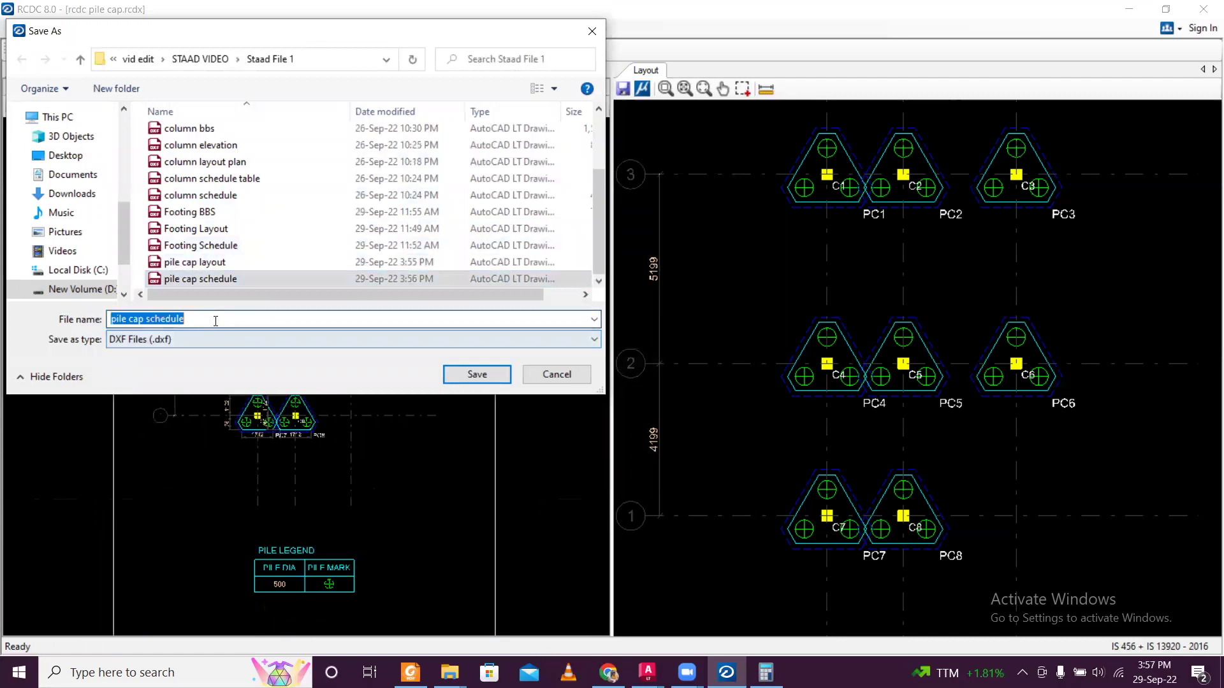
pyautogui.write('pile cap schedule detas')
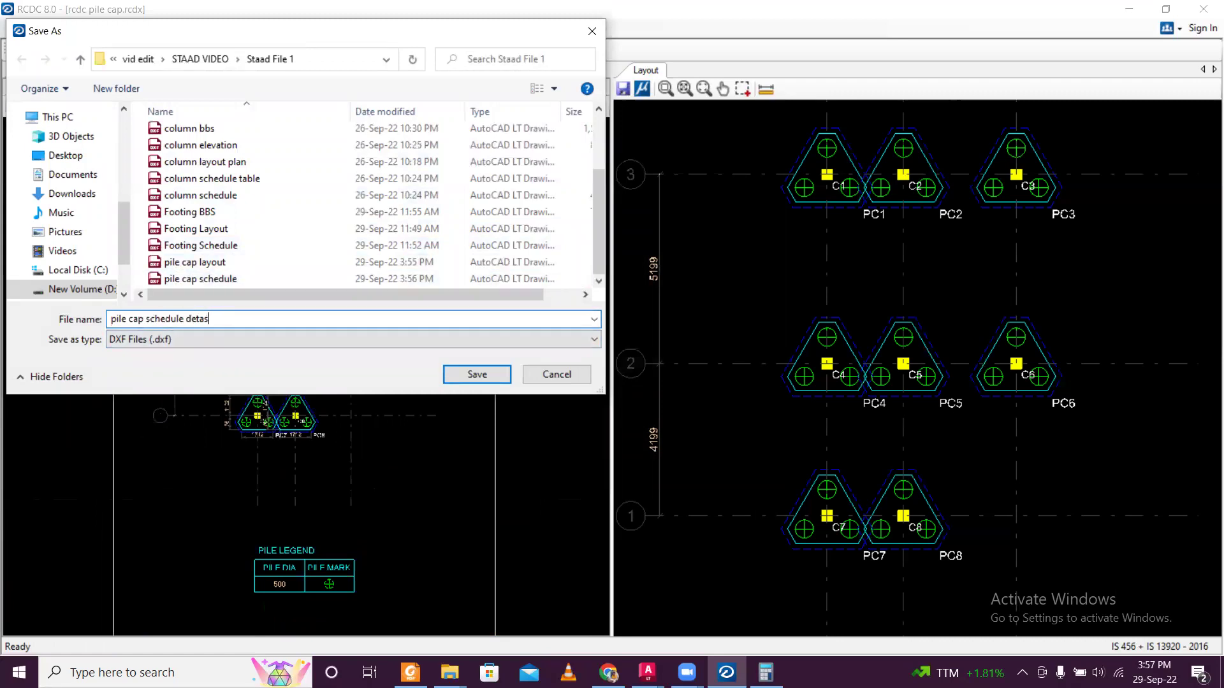
pyautogui.press('BackSpace')
pyautogui.write('iled')
pyautogui.click(454, 378)
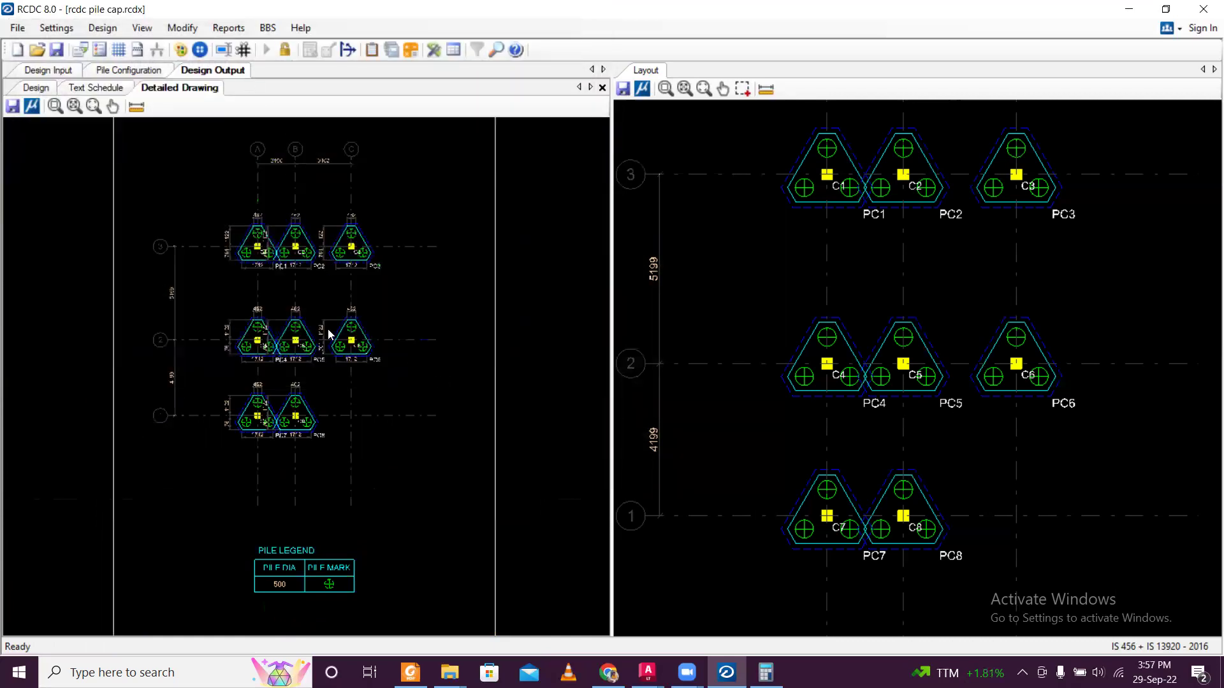
# Generate the Pile Capacity Check and Sizing report for pile cap PC1 and review its parameters and design table.
pyautogui.scroll(5, 262, 464)
pyautogui.scroll(4, 284, 392)
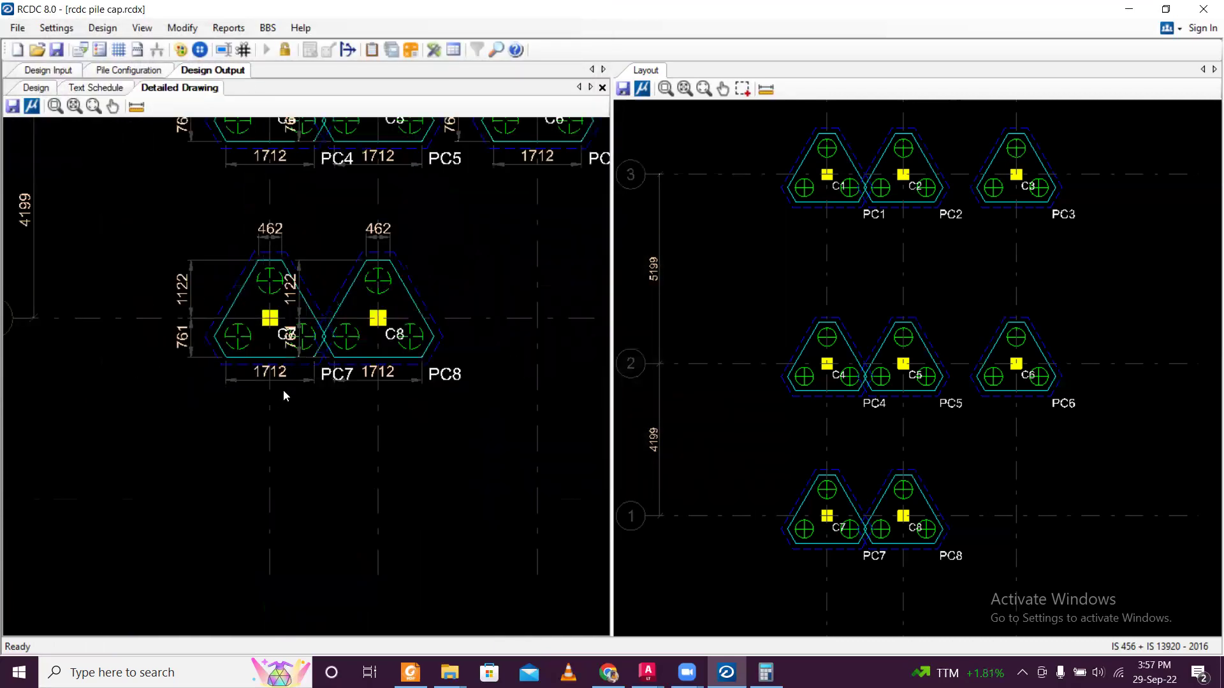
pyautogui.scroll(-8, 288, 384)
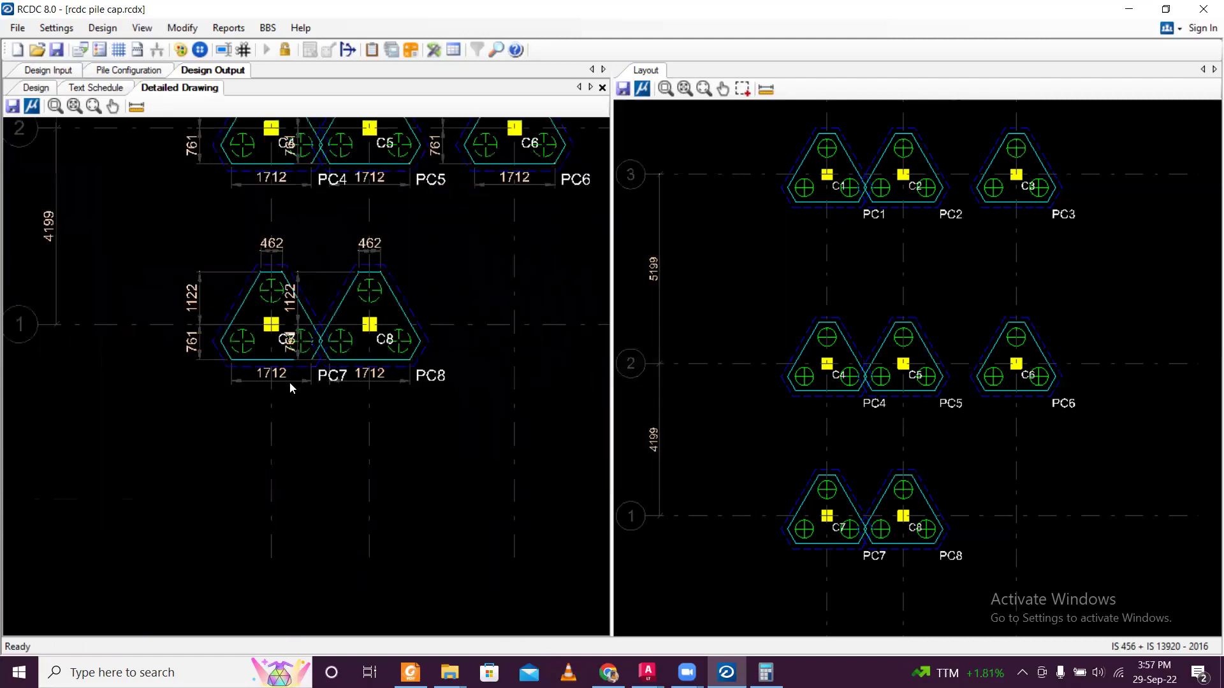
pyautogui.click(228, 28)
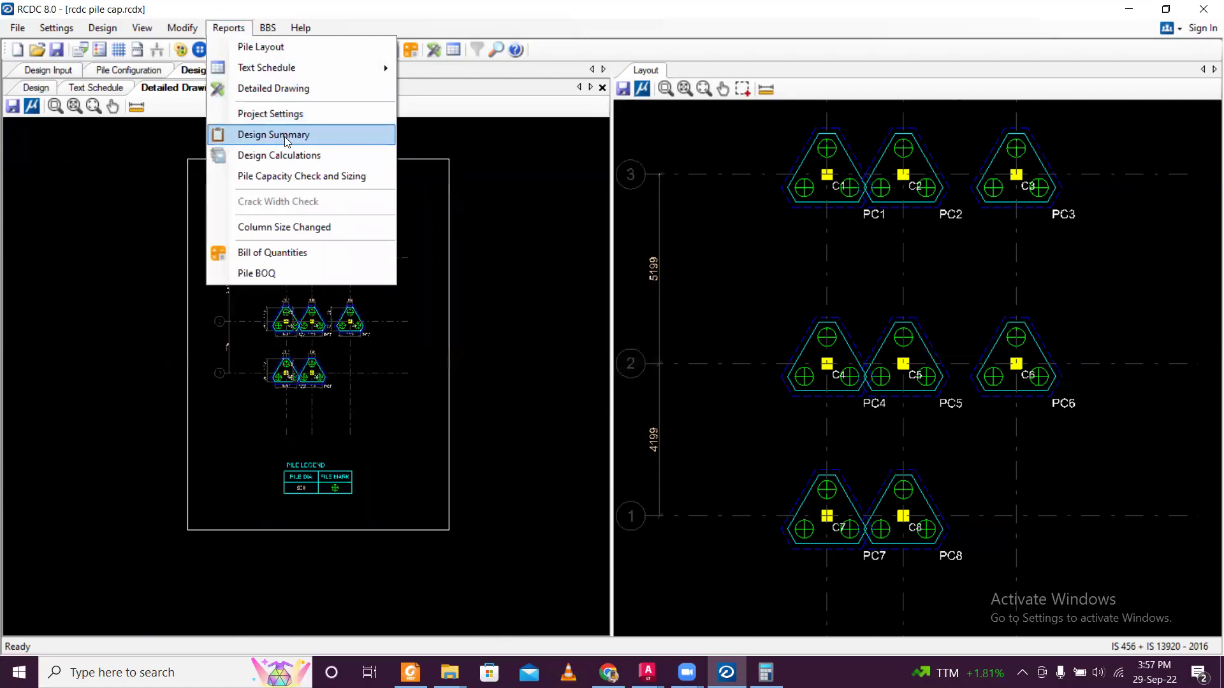
pyautogui.click(292, 177)
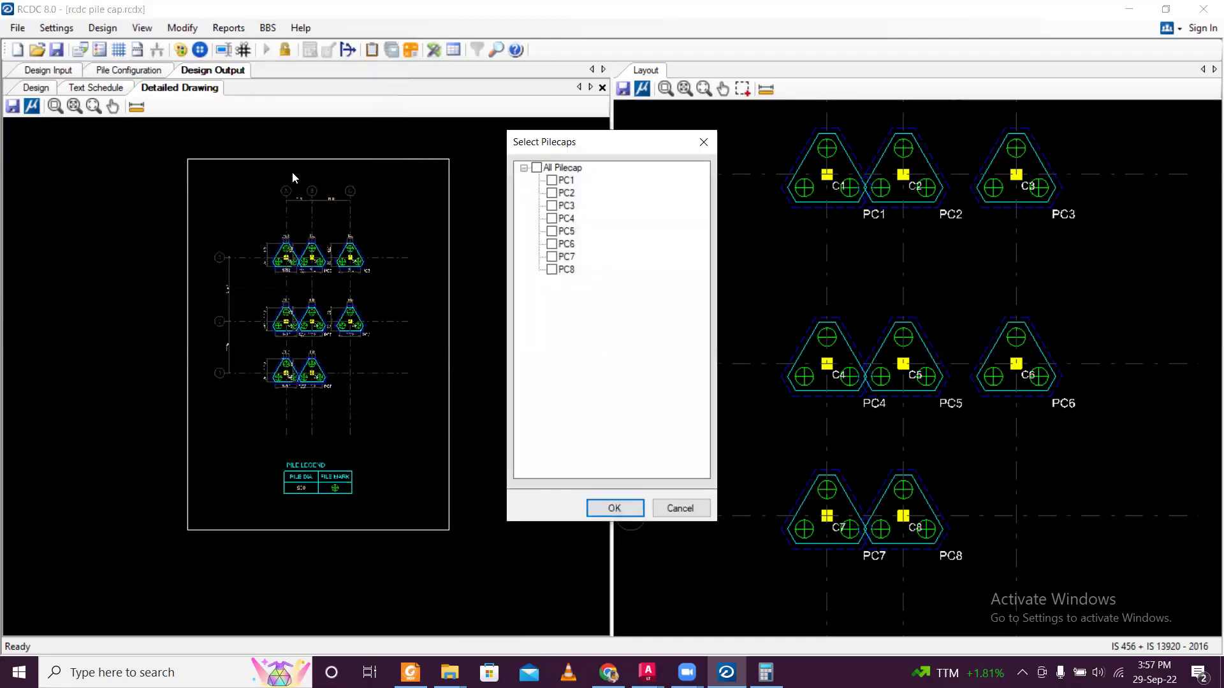
pyautogui.click(552, 180)
pyautogui.click(630, 510)
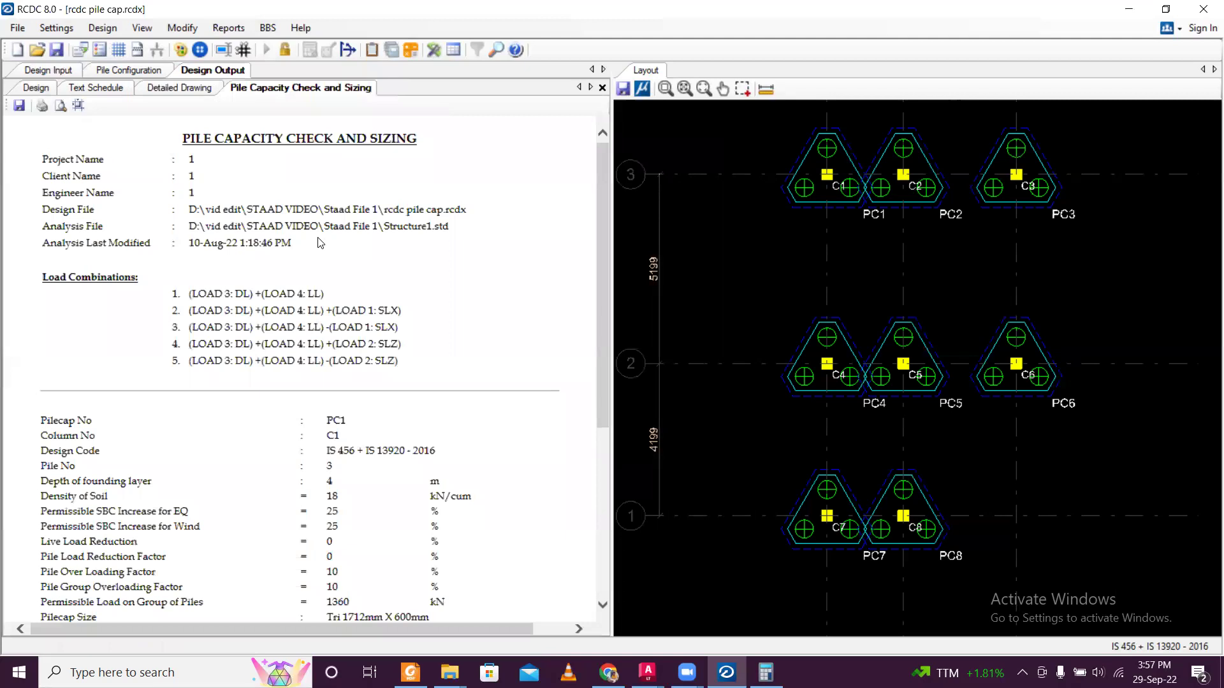
pyautogui.scroll(-5, 331, 262)
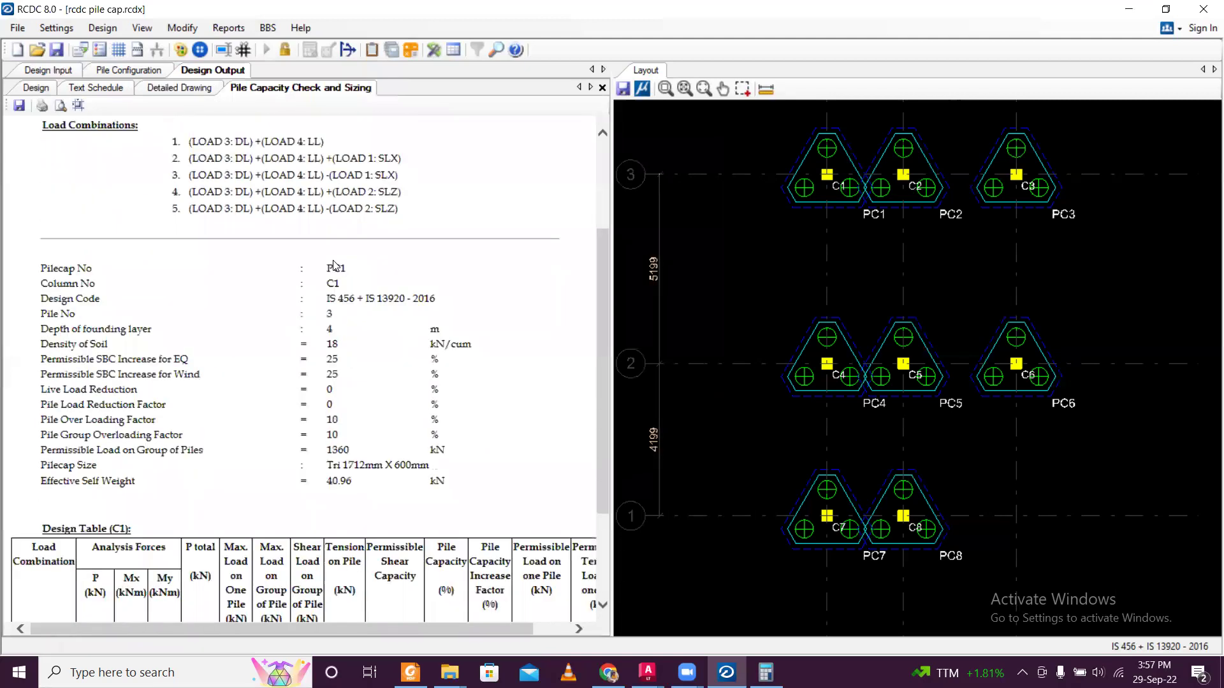
pyautogui.scroll(-1, 335, 267)
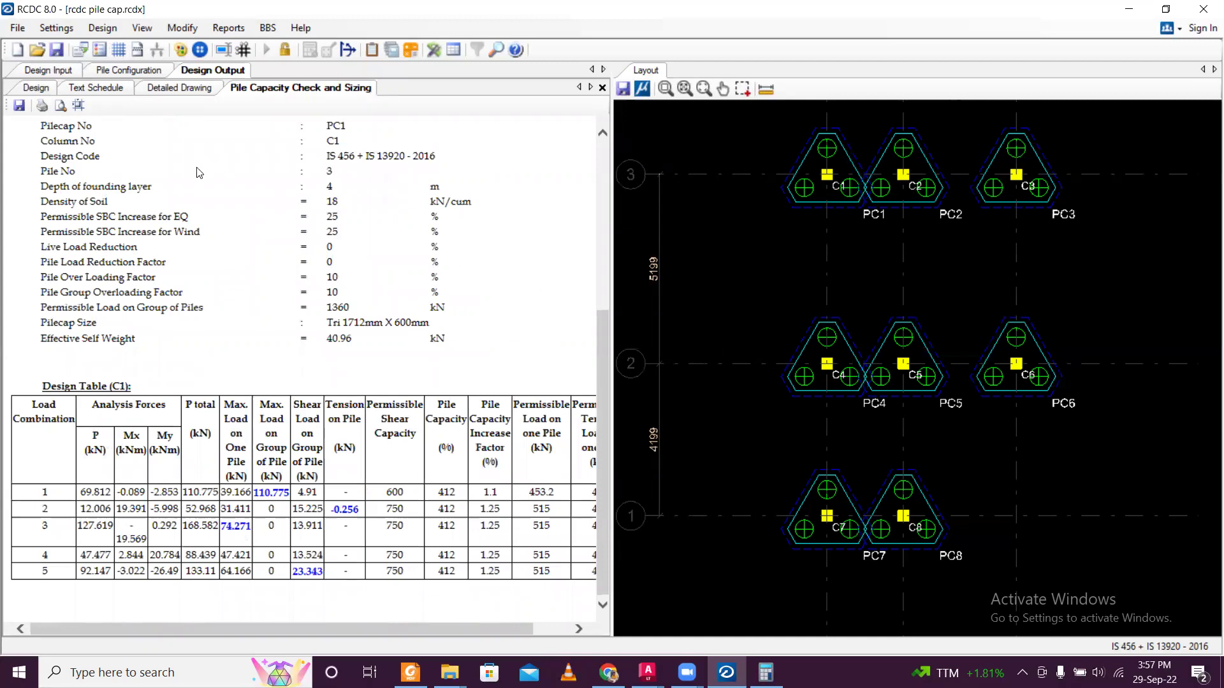
# Print the pile capacity report with Microsoft Print to PDF, saving it as "pile capacity" in the Staad File 1 folder.
pyautogui.click(19, 105)
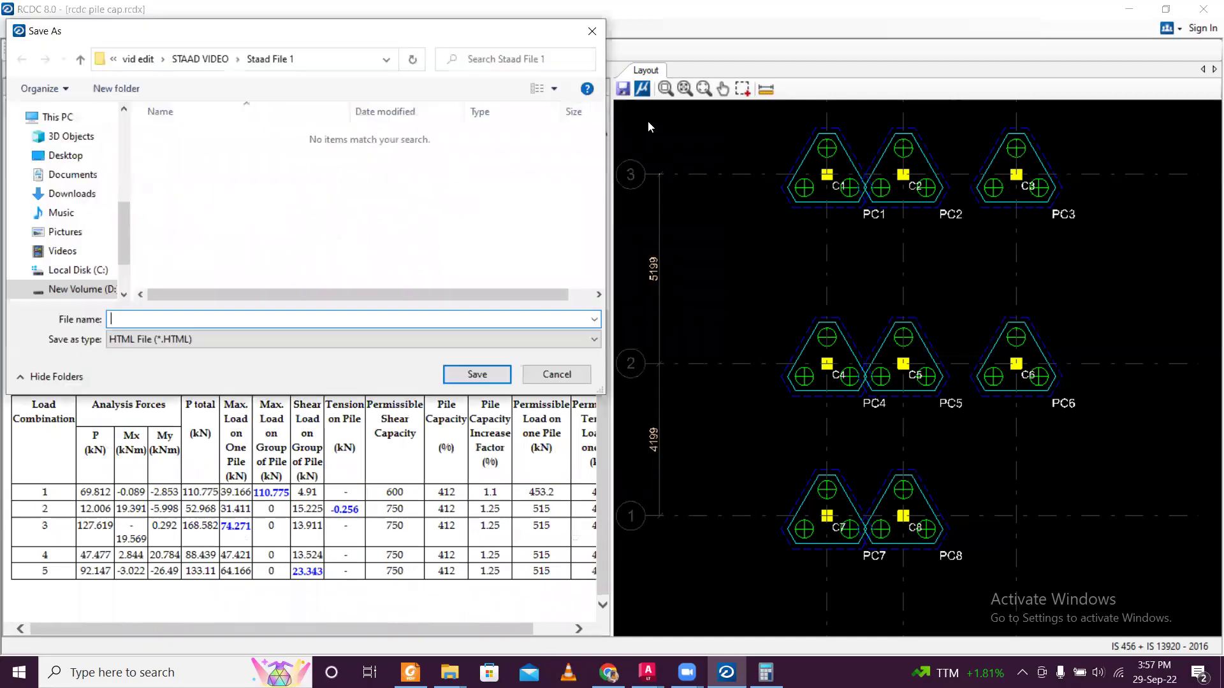
pyautogui.click(592, 30)
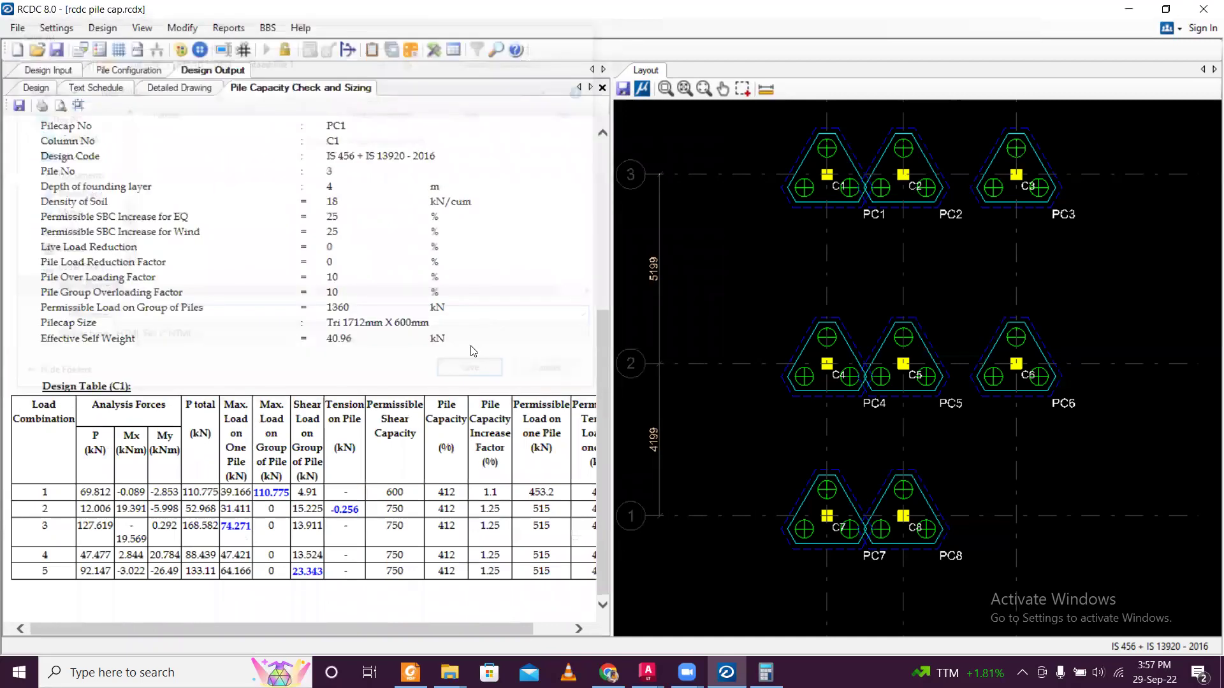
pyautogui.hotkey('ctrl', 'p')
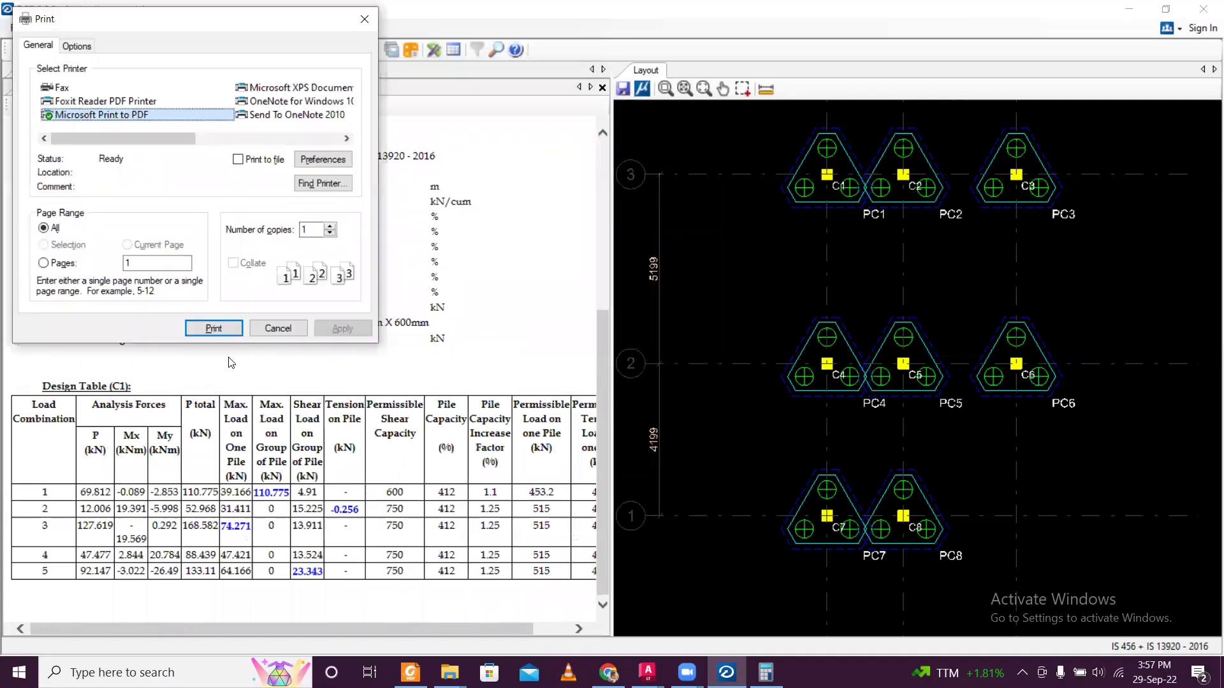
pyautogui.click(214, 328)
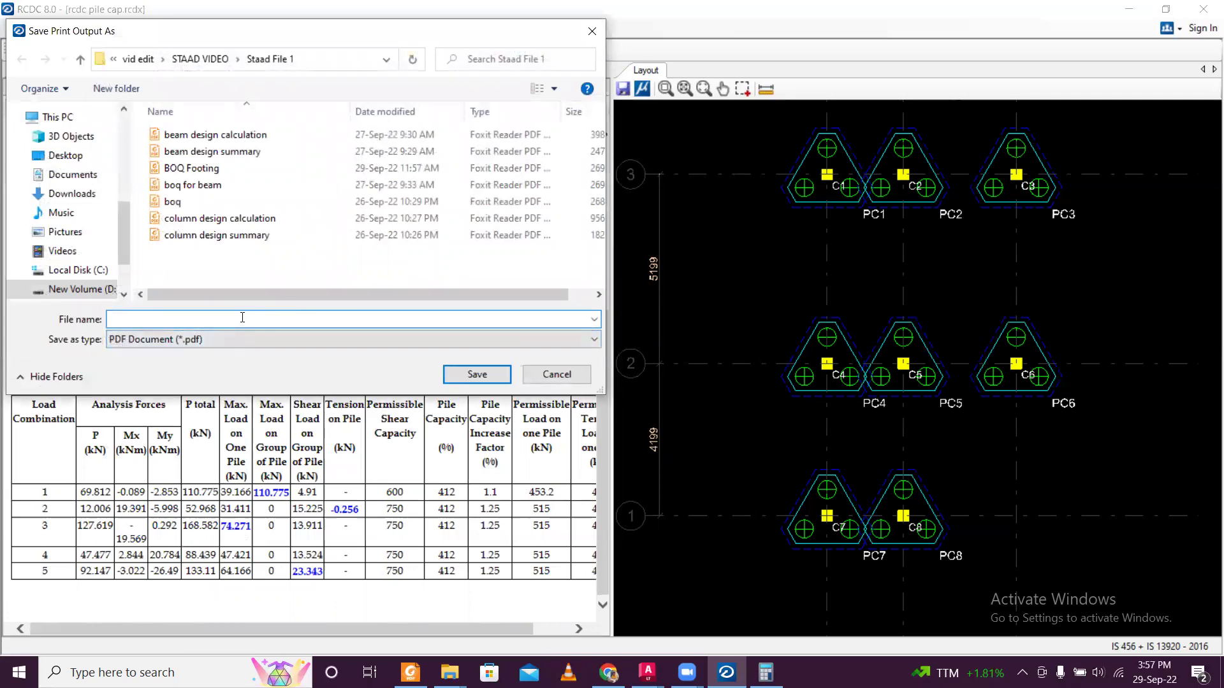
pyautogui.write('pile cap')
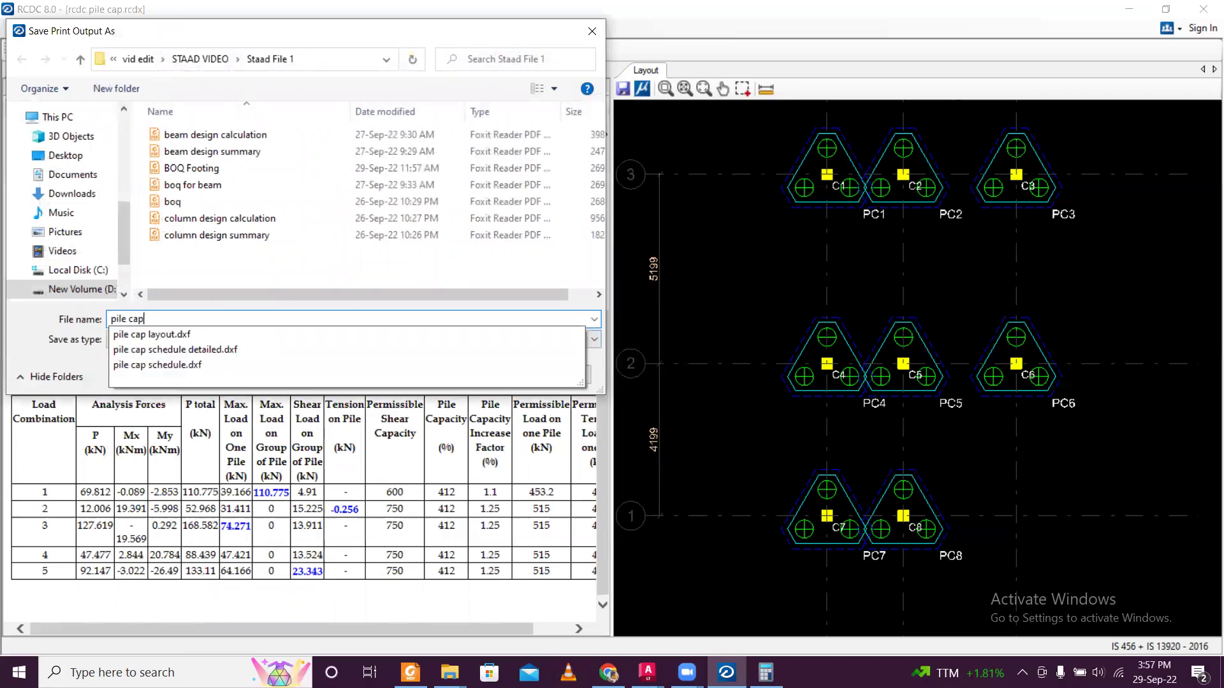
pyautogui.write('acity')
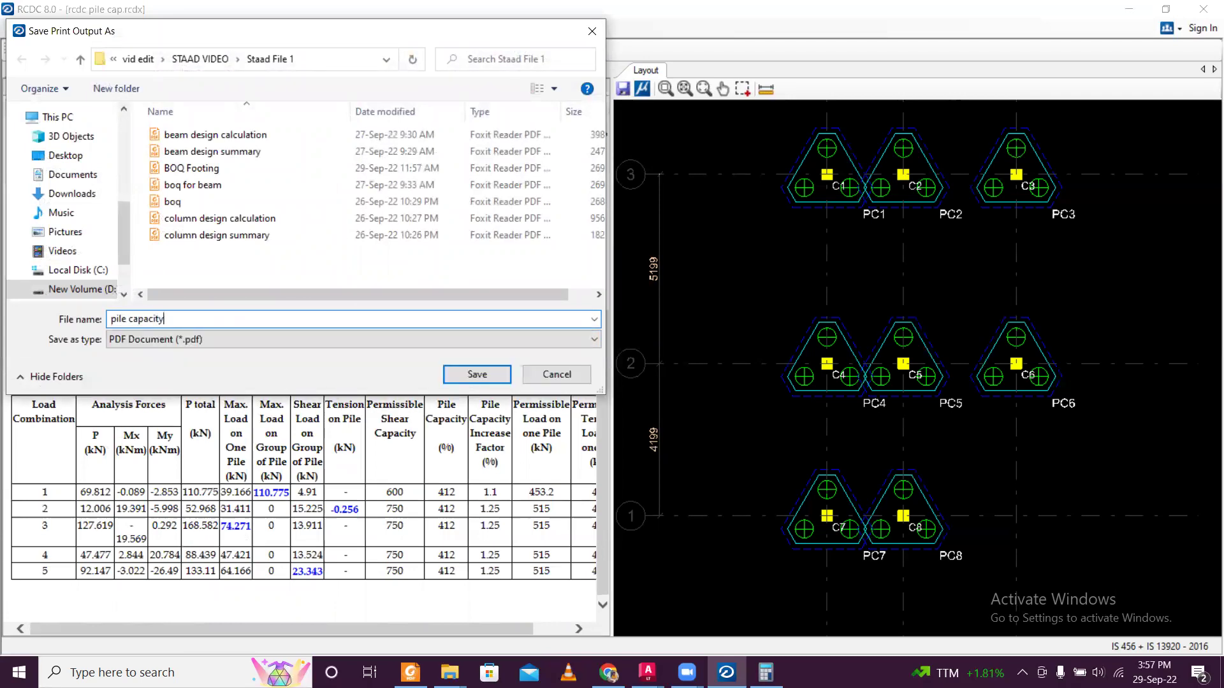
pyautogui.press('Return')
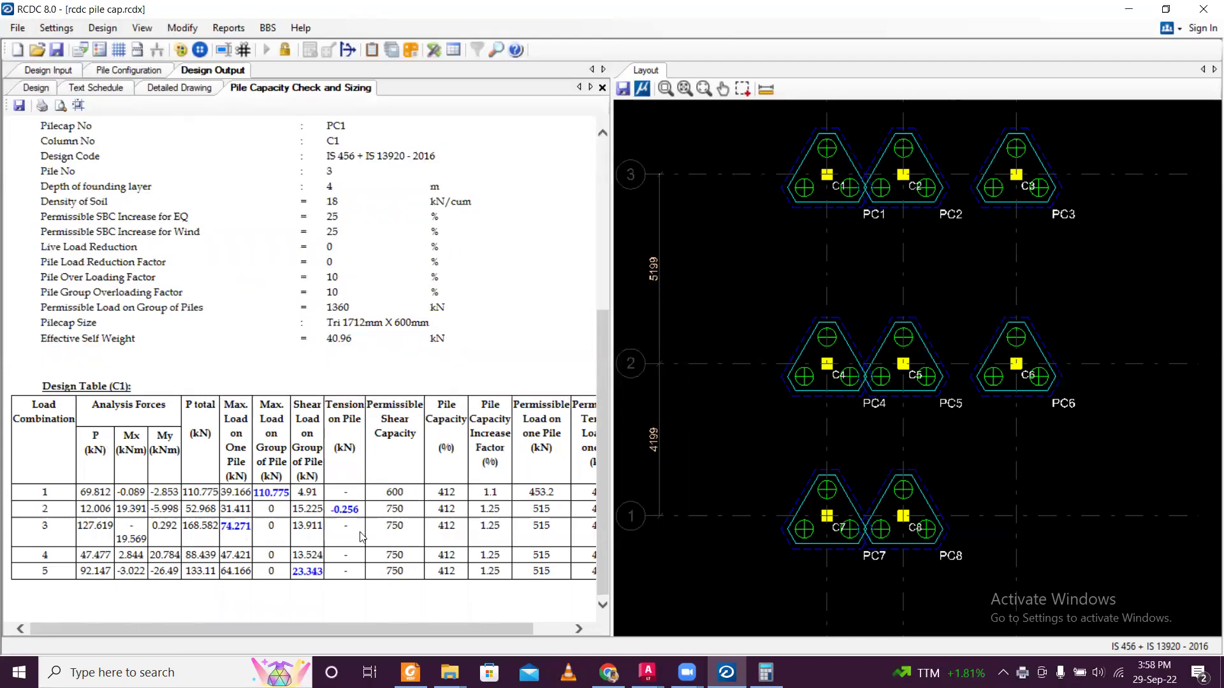
# Switch to File Explorer and open the "pile capacity" PDF from the vid edit > STAAD VIDEO > Staad File 1 folder on drive D.
pyautogui.moveTo(450, 672)
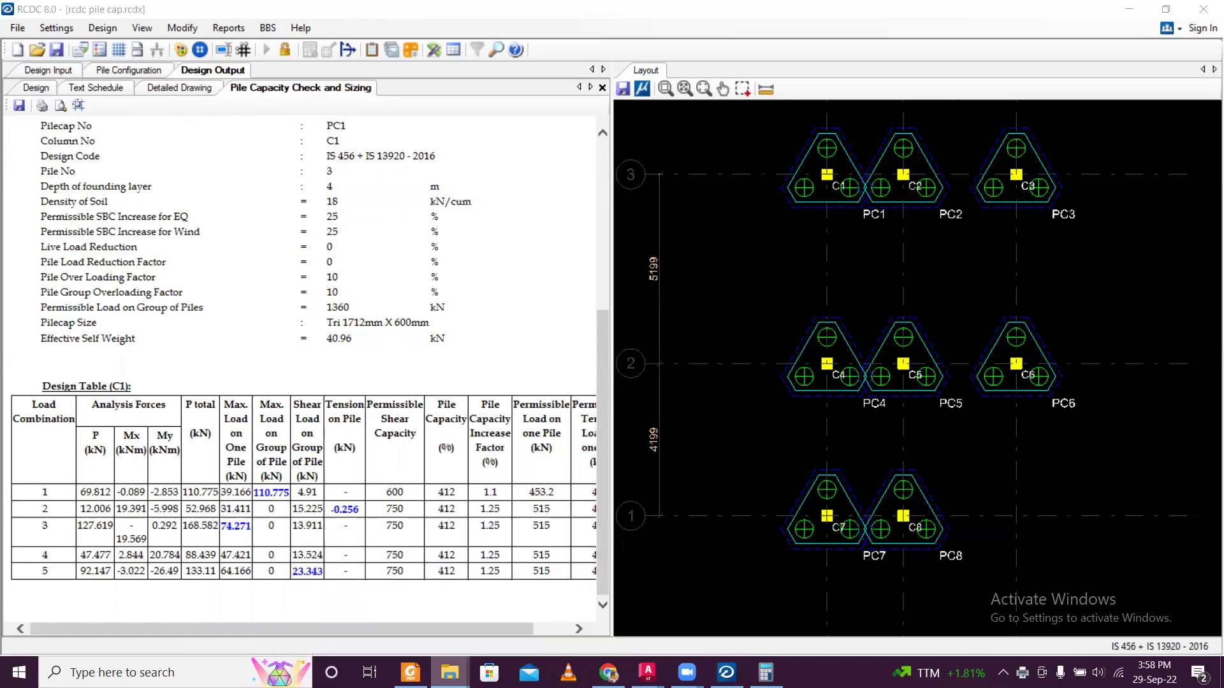
pyautogui.click(477, 643)
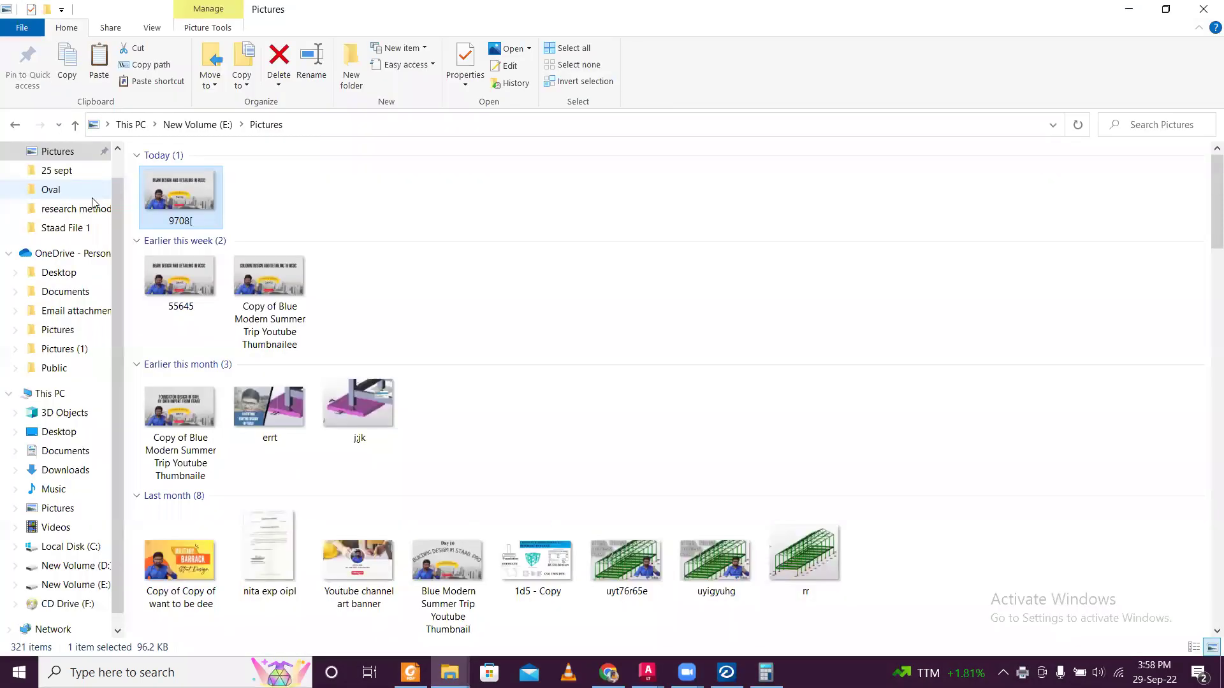
pyautogui.click(68, 566)
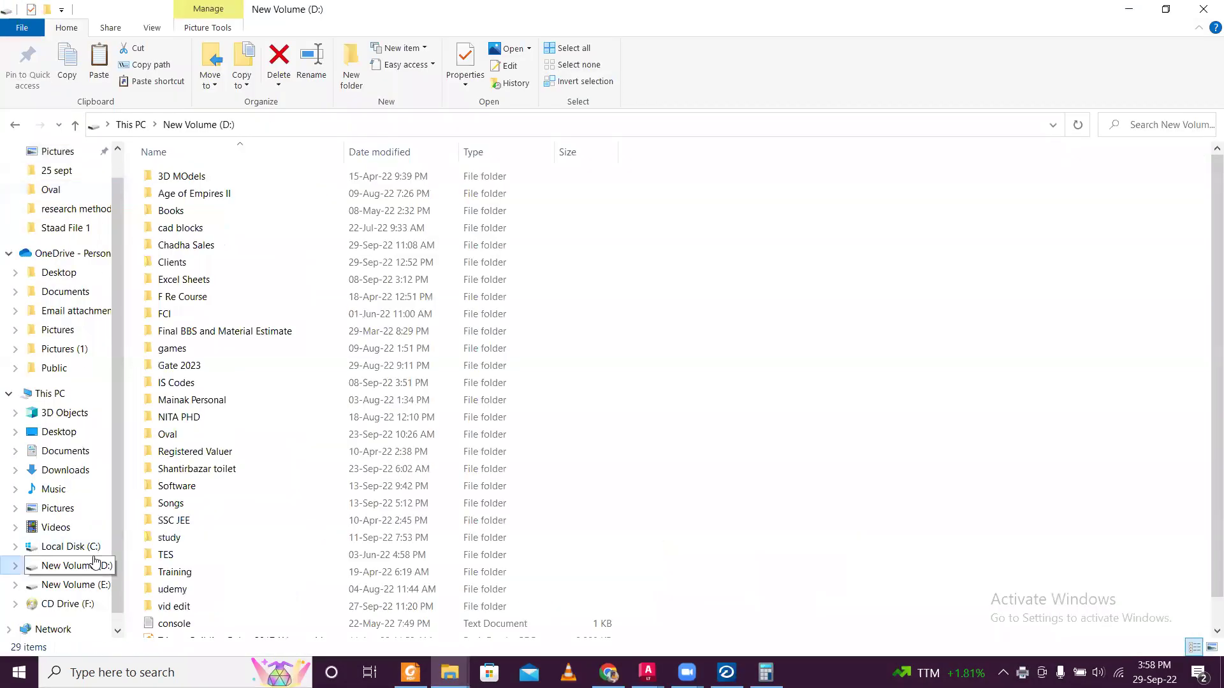
pyautogui.click(208, 486)
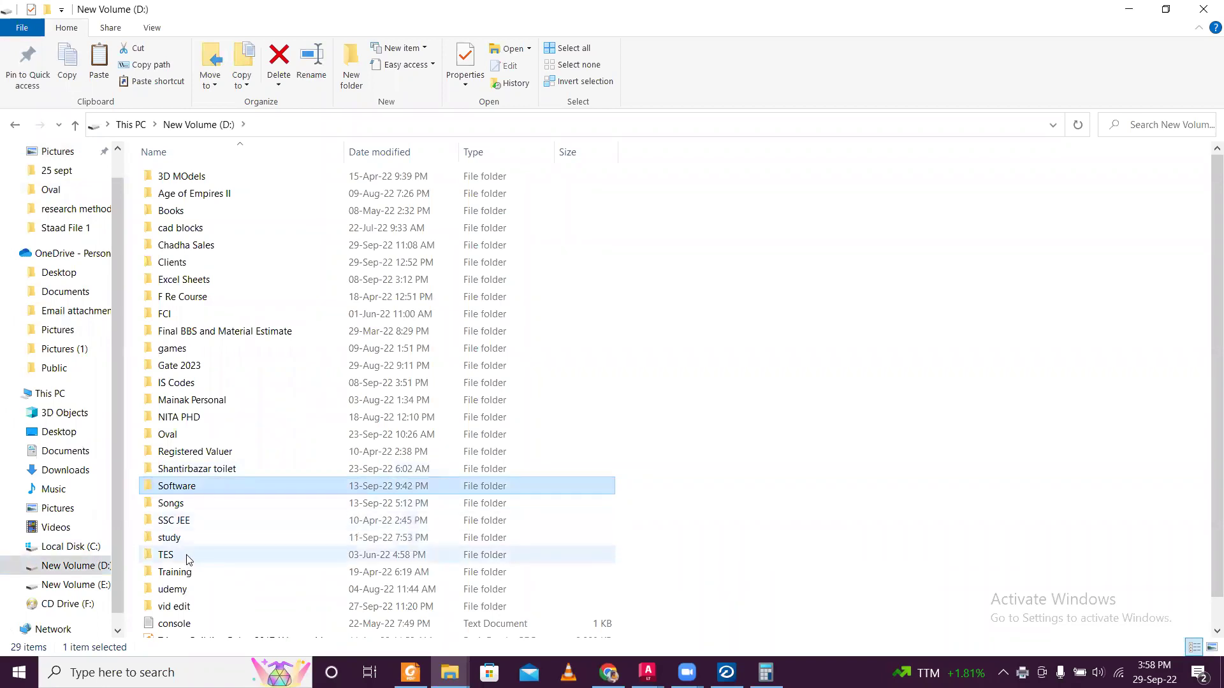
pyautogui.click(191, 540)
pyautogui.click(167, 606)
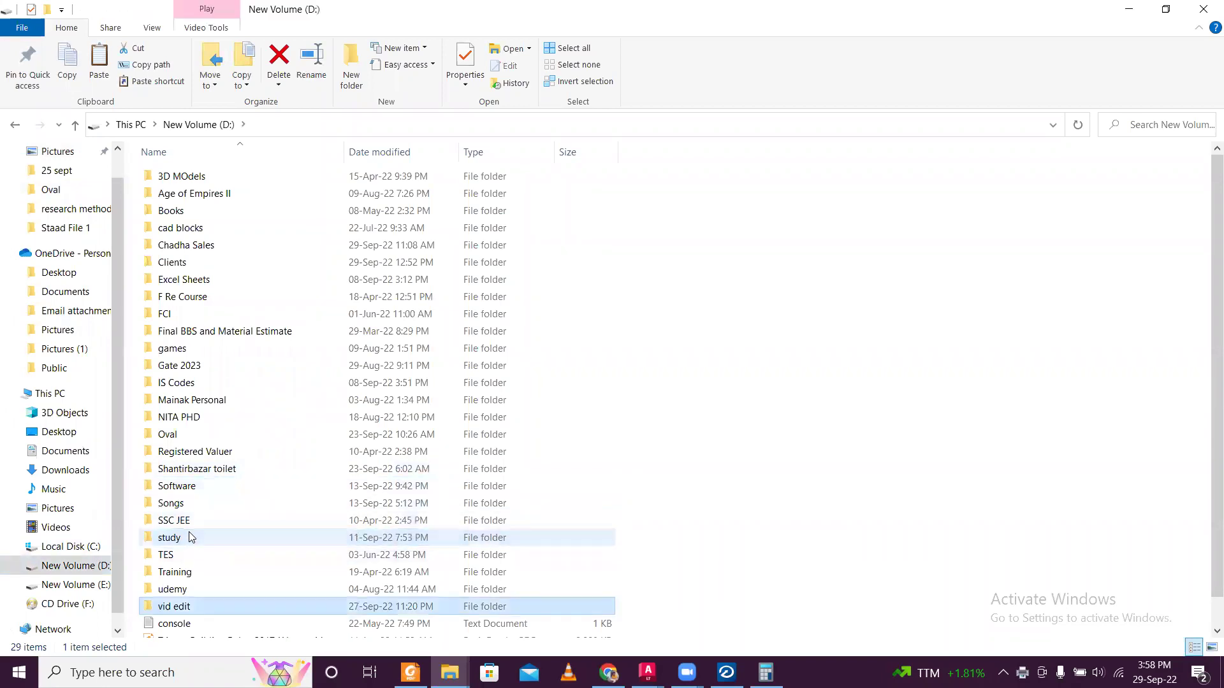
pyautogui.doubleClick(163, 606)
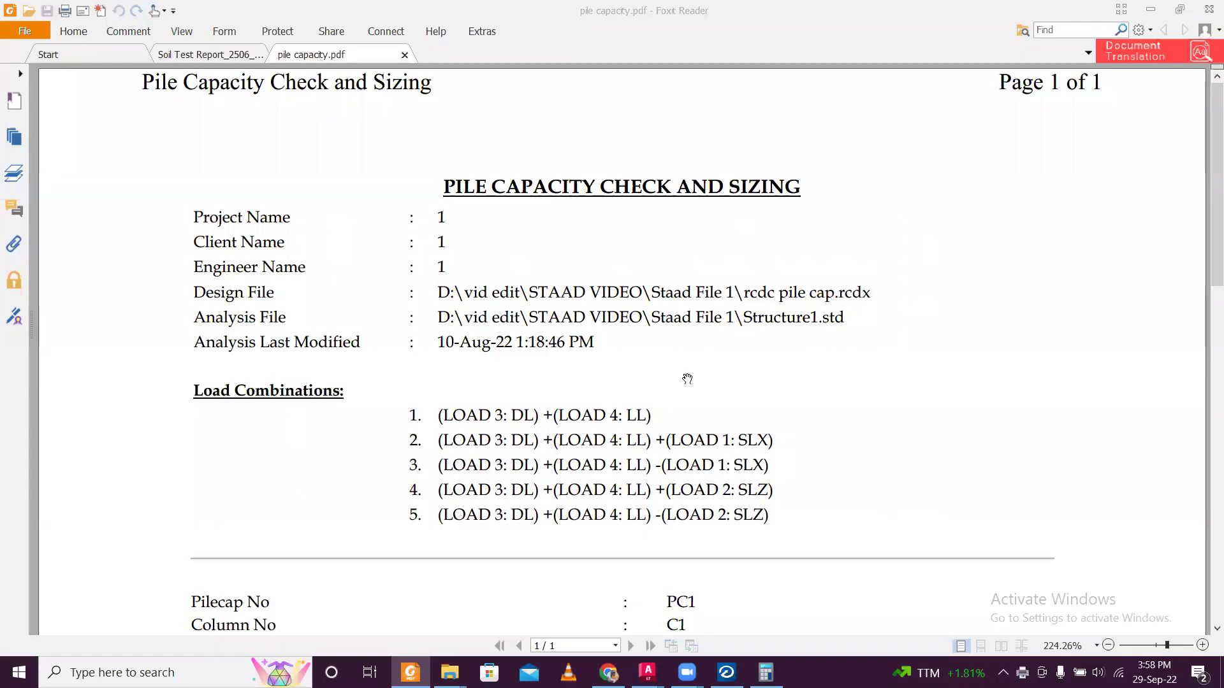
# Review the load combinations, pile cap parameters and design table in the pile capacity PDF.
pyautogui.scroll(-2, 685, 379)
pyautogui.scroll(3, 686, 379)
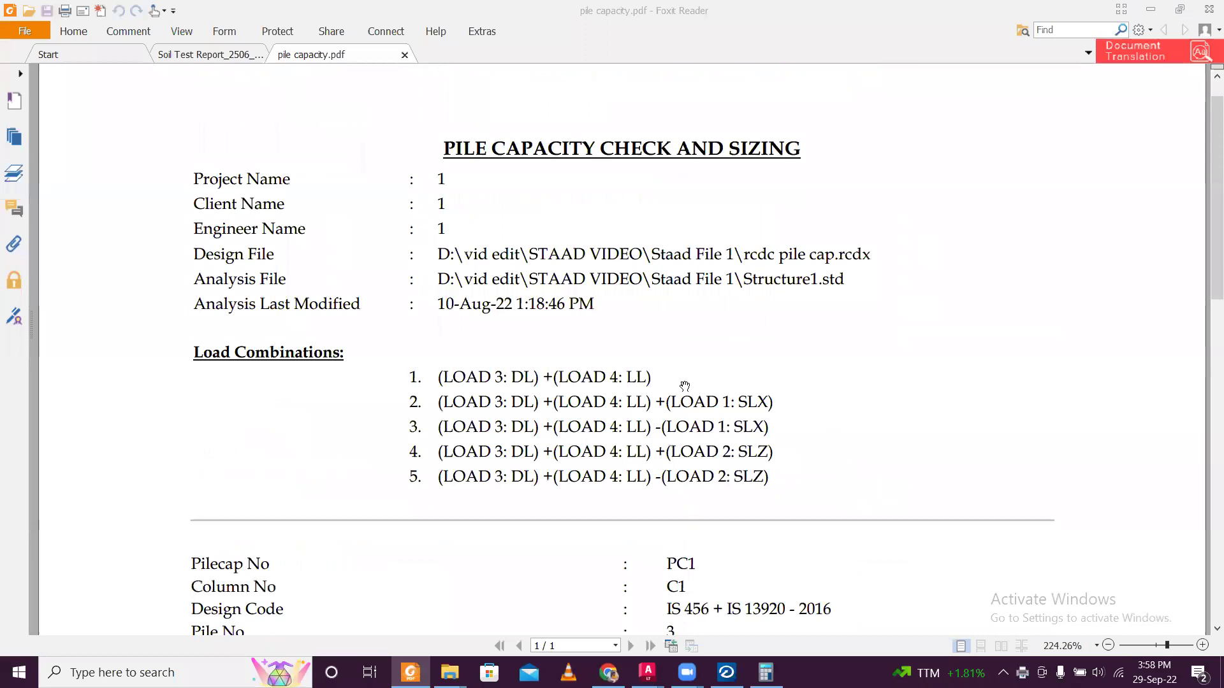
pyautogui.scroll(-5, 637, 466)
pyautogui.scroll(-2, 670, 404)
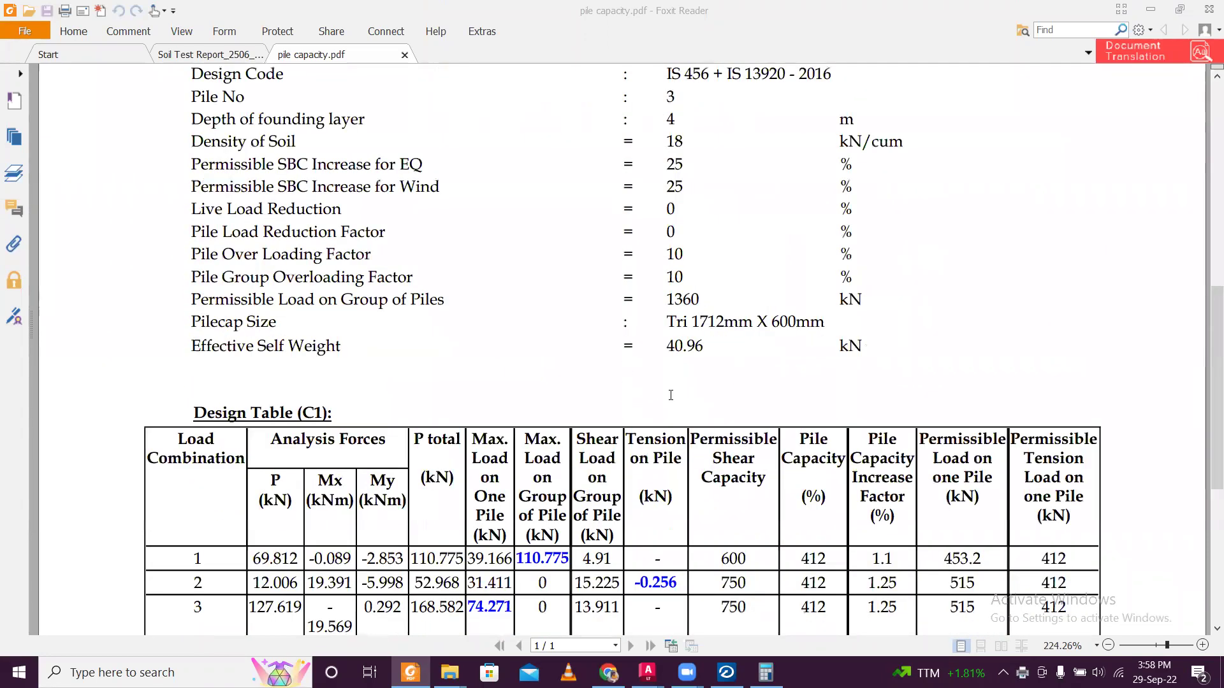
pyautogui.scroll(1, 668, 383)
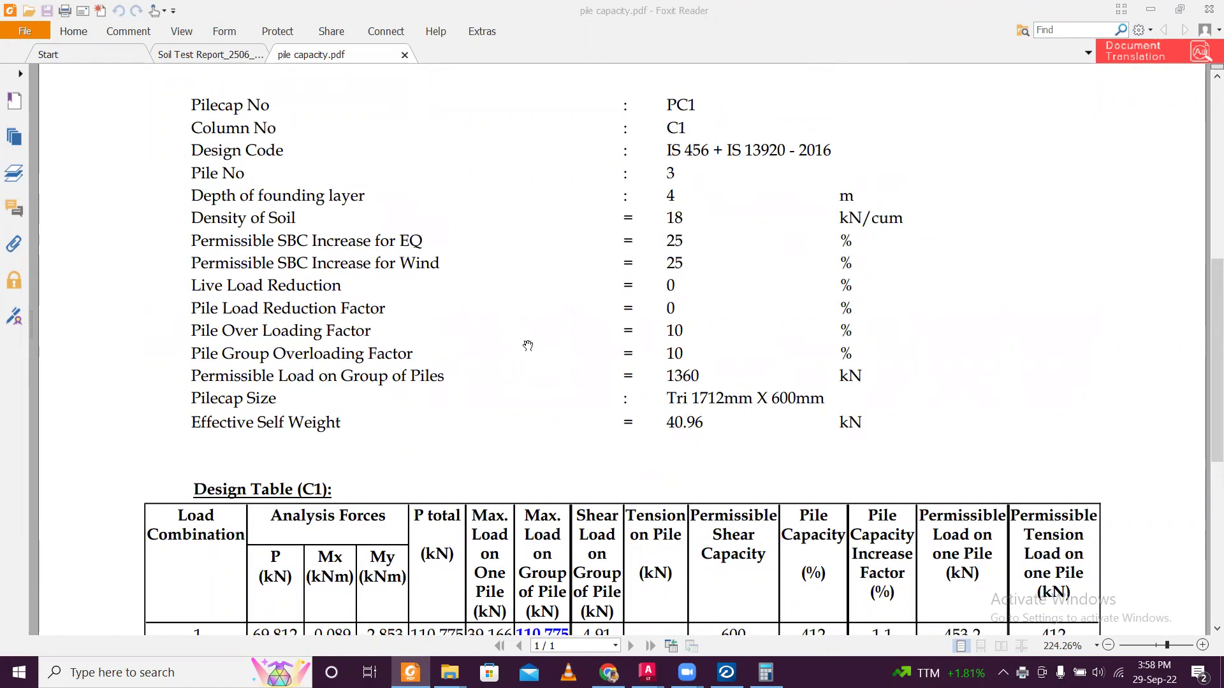
pyautogui.scroll(-1, 529, 344)
pyautogui.scroll(-2, 685, 322)
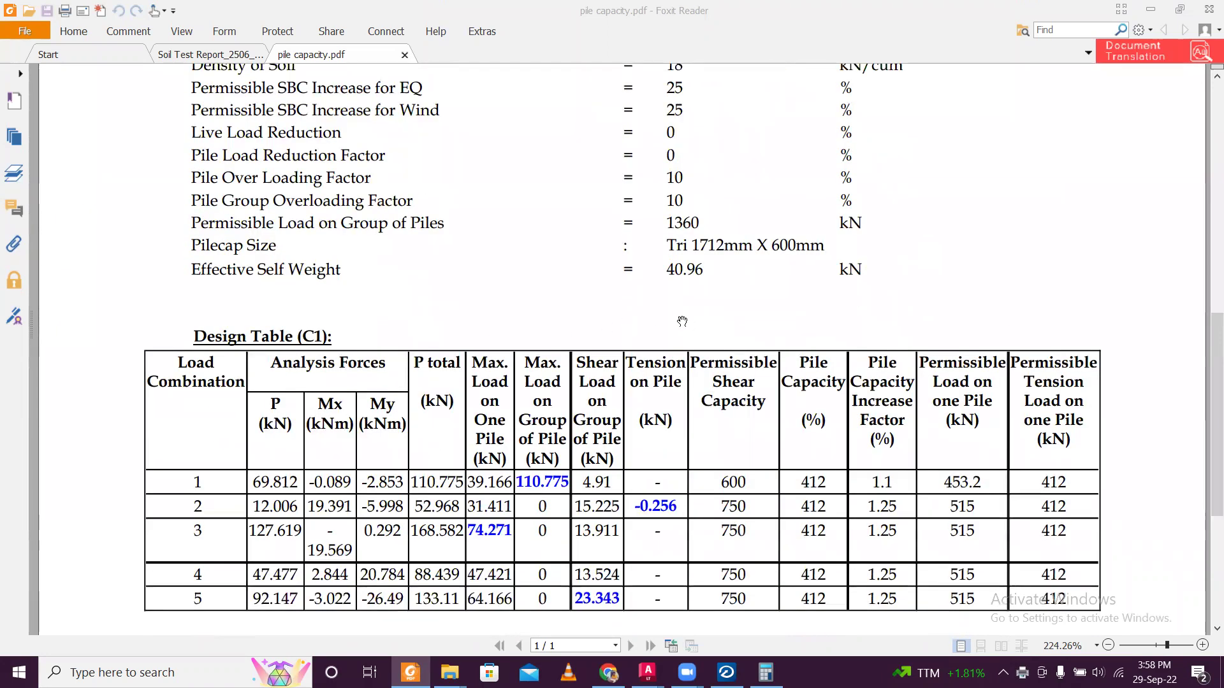
pyautogui.scroll(-3, 685, 276)
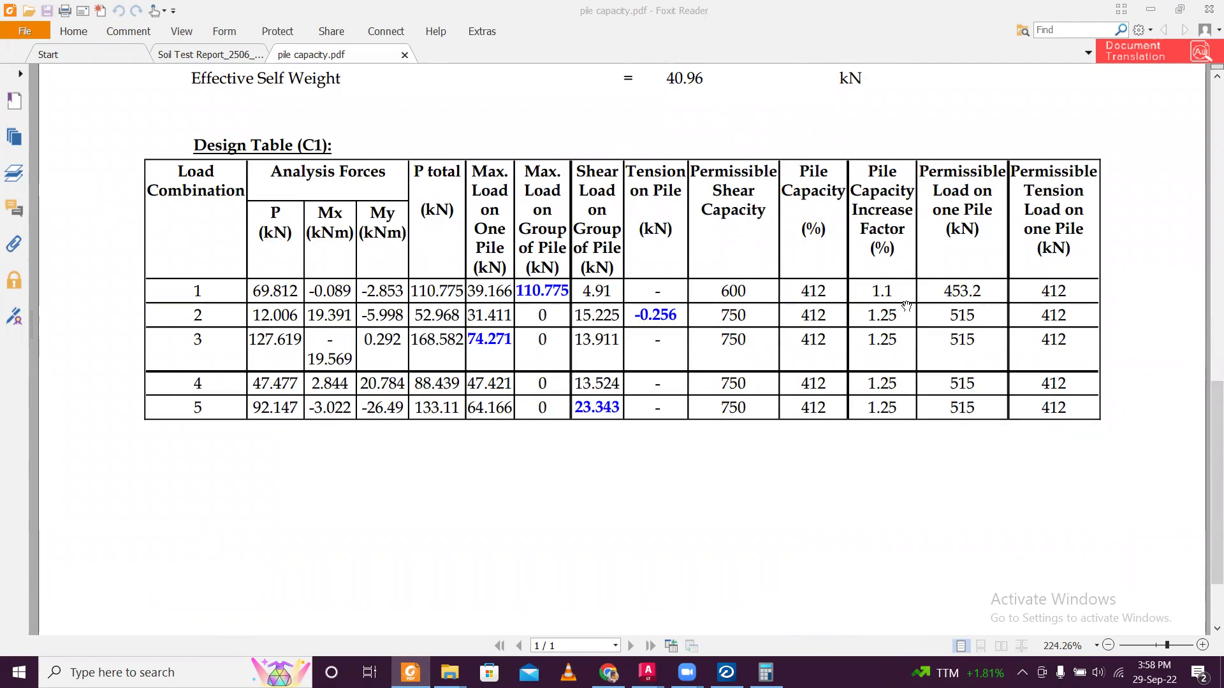
pyautogui.scroll(-2, 944, 302)
pyautogui.scroll(15, 944, 302)
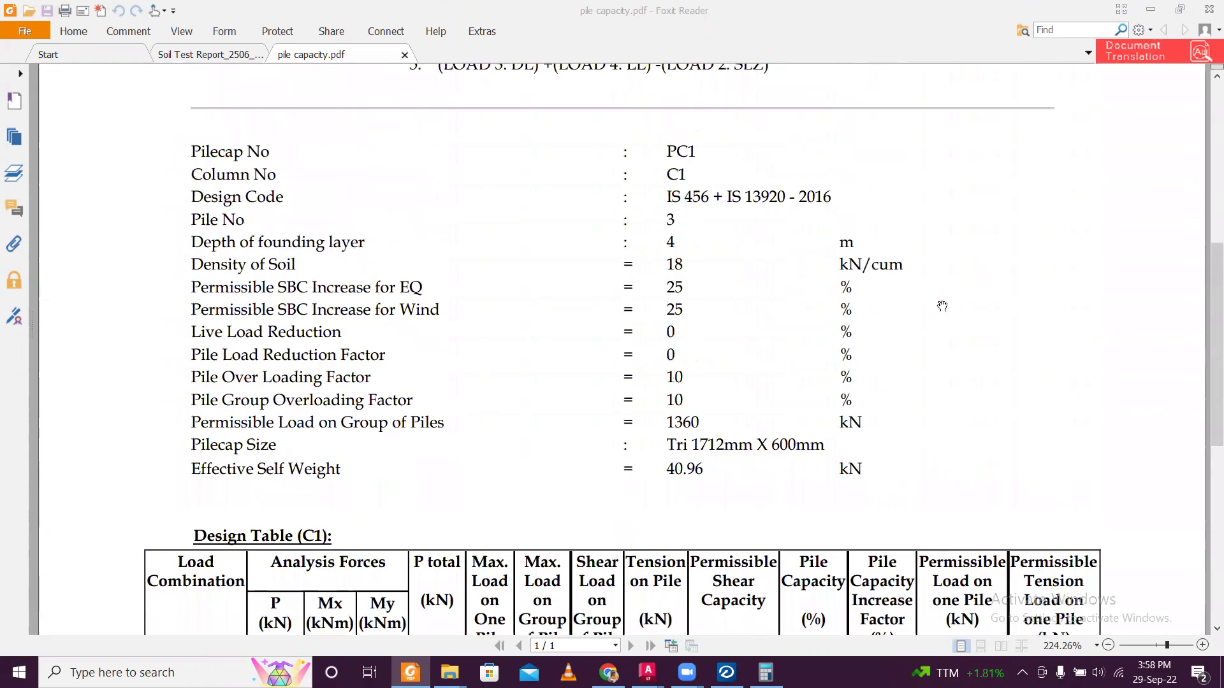
pyautogui.click(1150, 8)
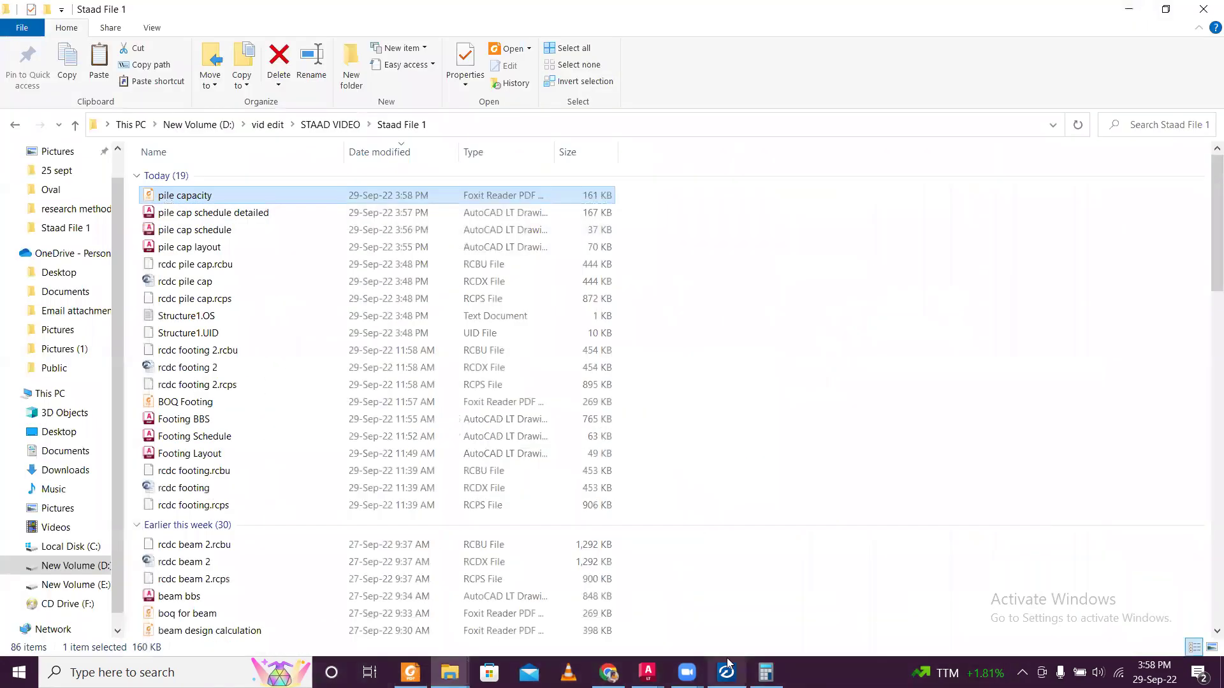
# Switch back to RCDC, generate the Design Summary report and look through its pile cap entries.
pyautogui.click(728, 668)
pyautogui.click(228, 28)
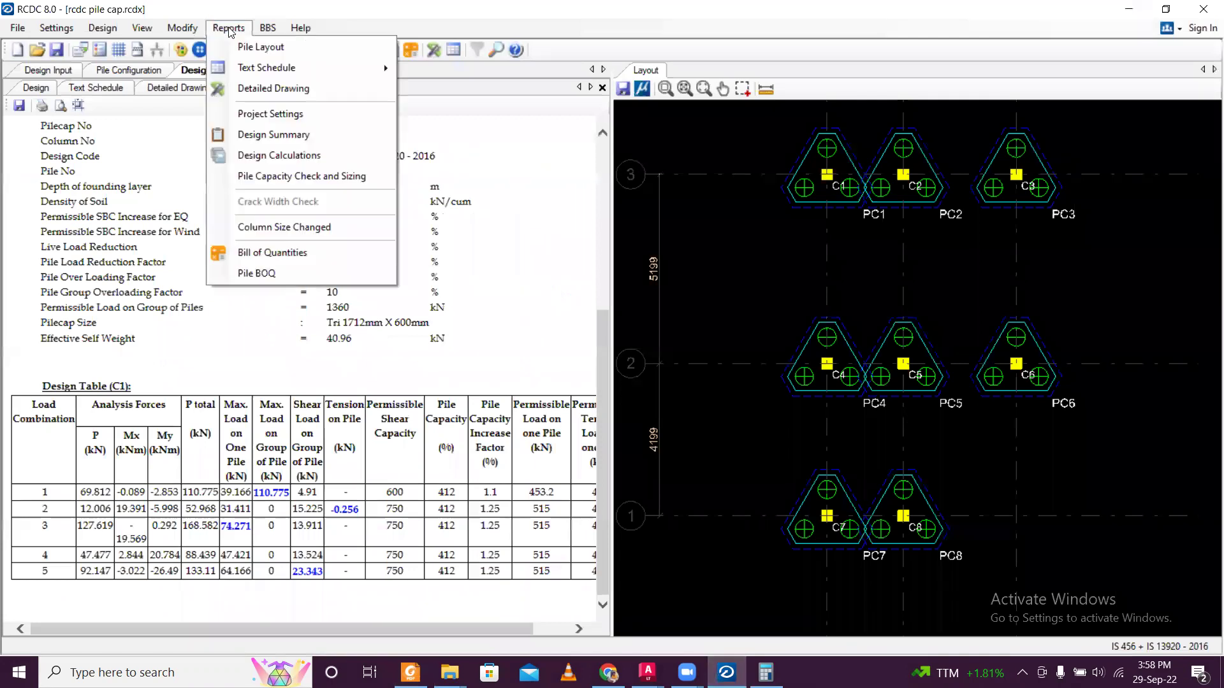
pyautogui.click(293, 134)
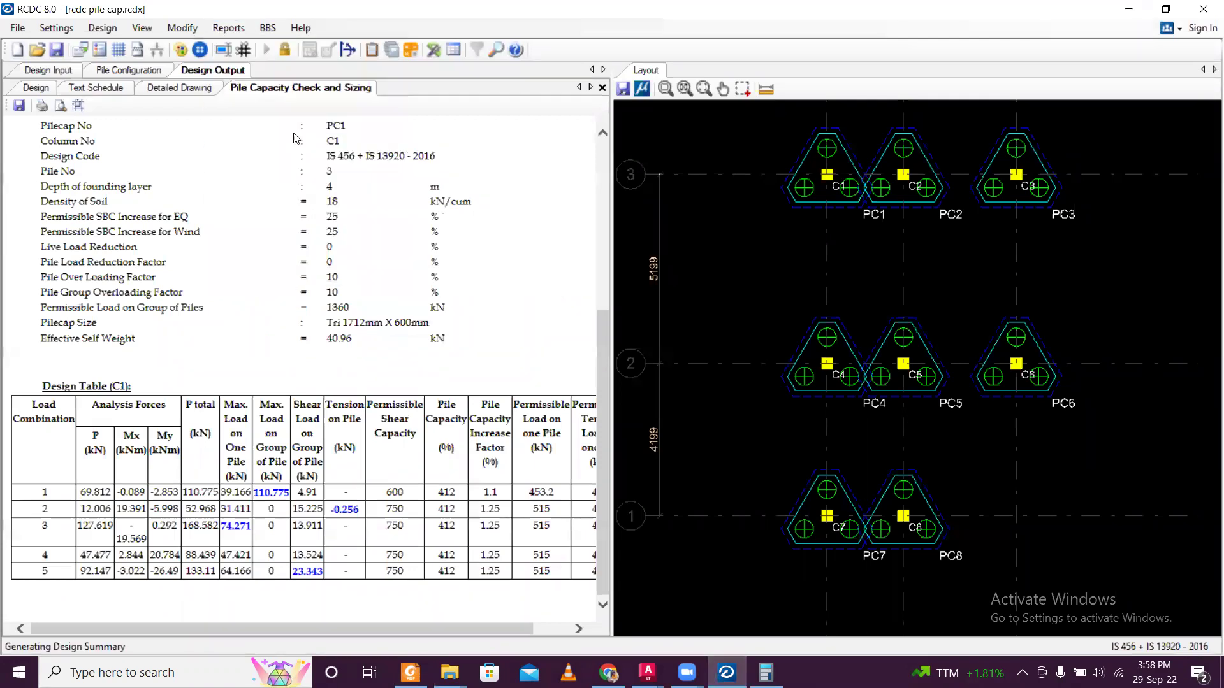
pyautogui.scroll(-20, 314, 248)
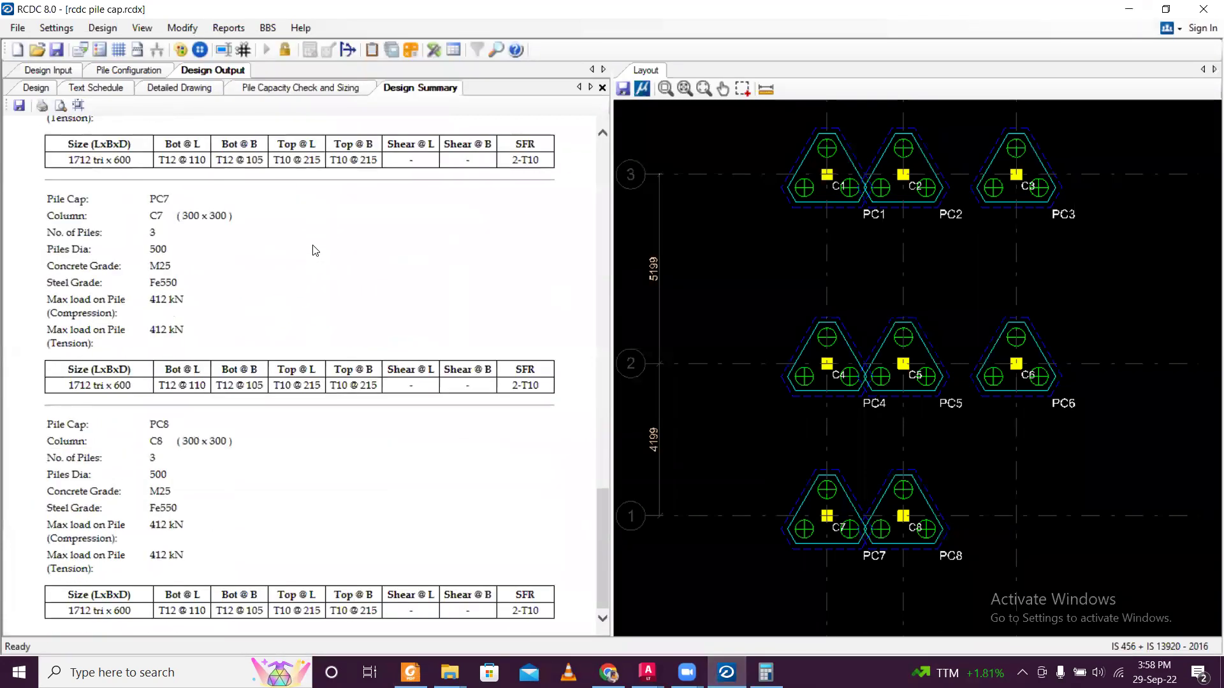
pyautogui.scroll(15, 315, 249)
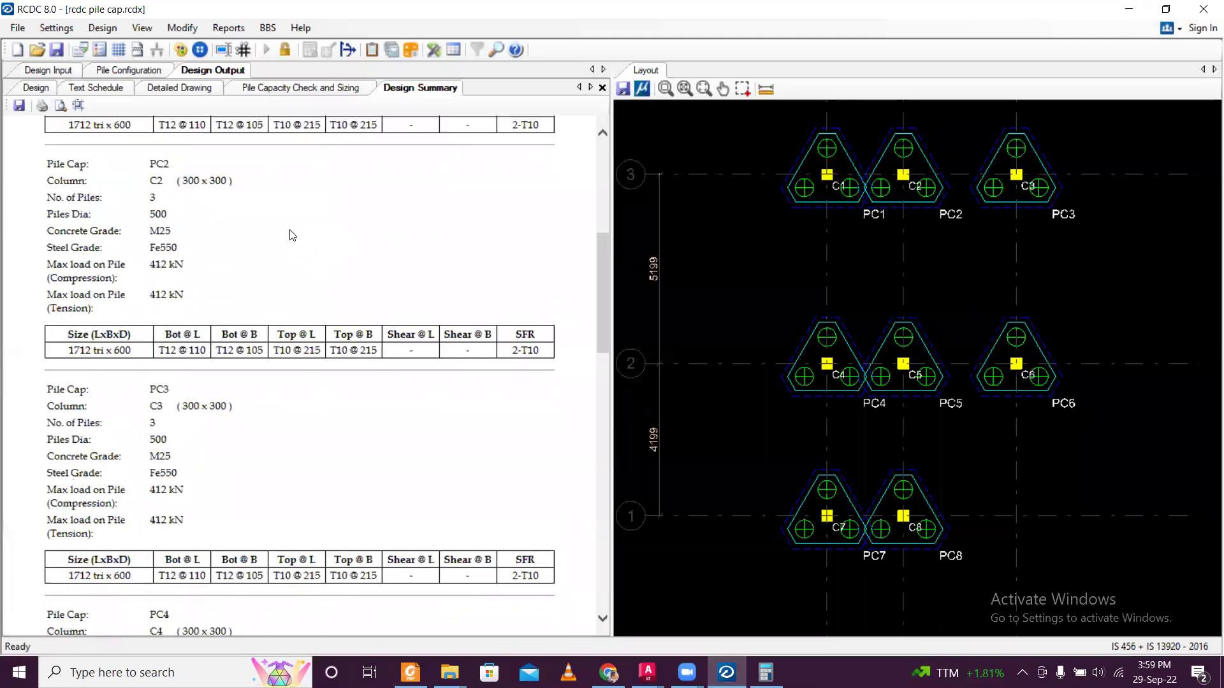
# Print the design summary to a PDF named "pile design summary" in the Staad File 1 folder.
pyautogui.hotkey('ctrl', 'p')
pyautogui.click(223, 327)
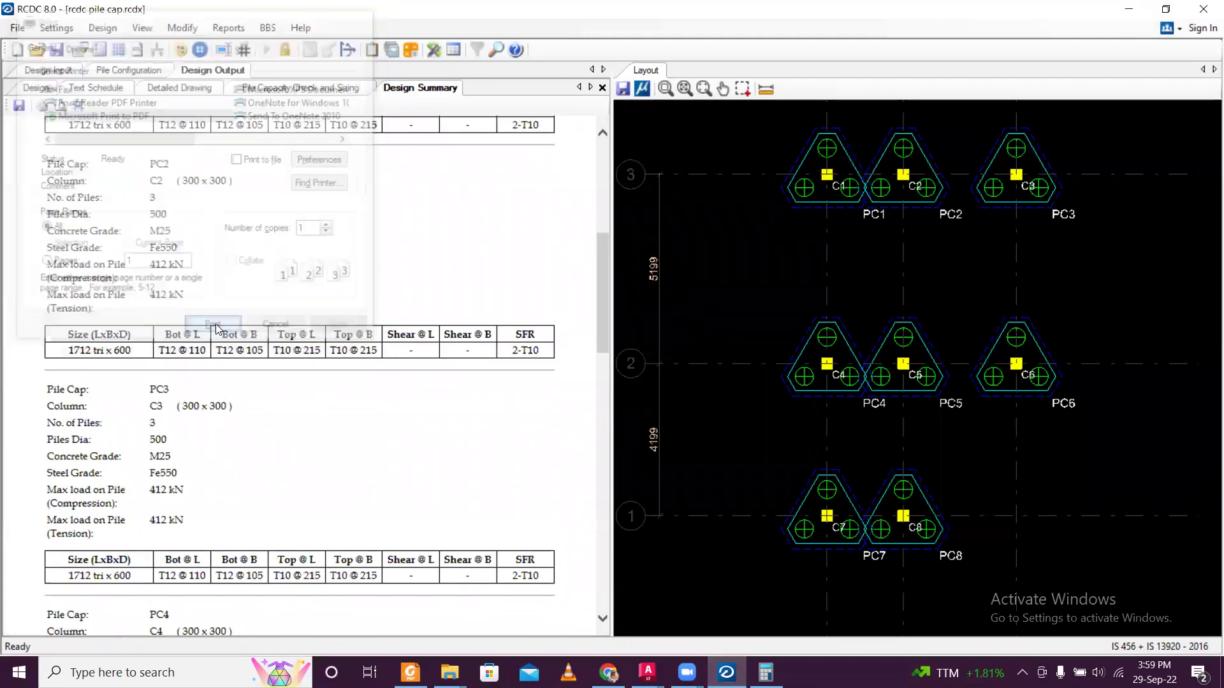
pyautogui.write('pi')
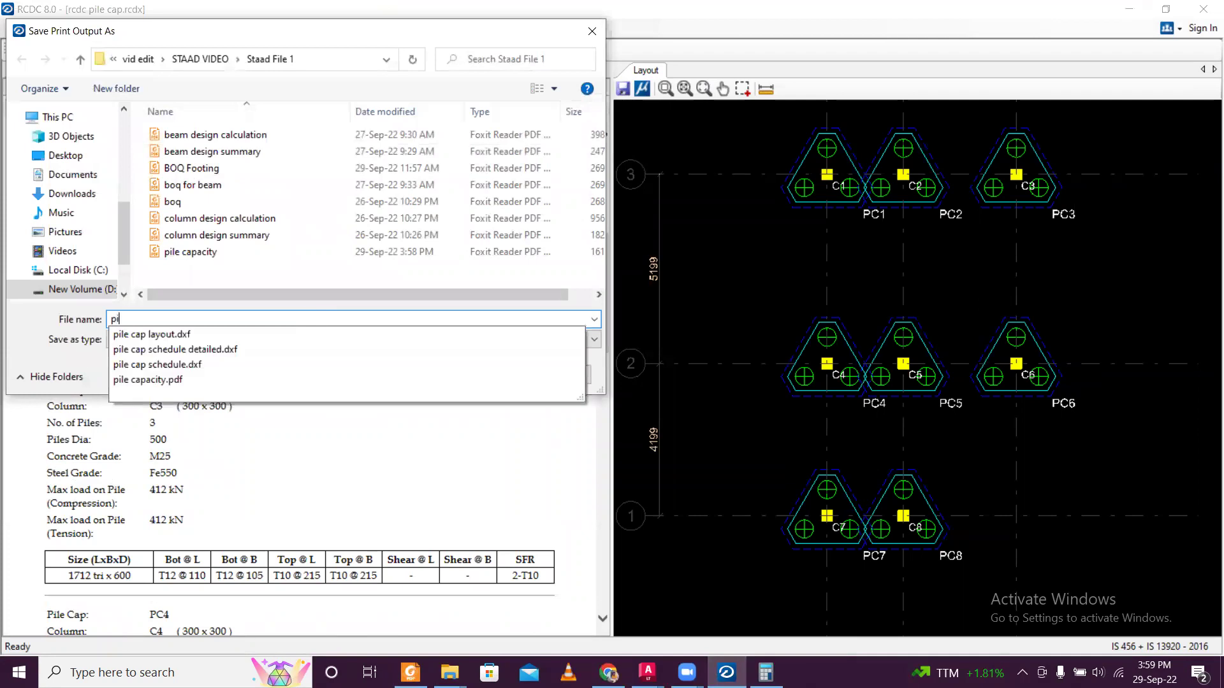
pyautogui.write('le desi')
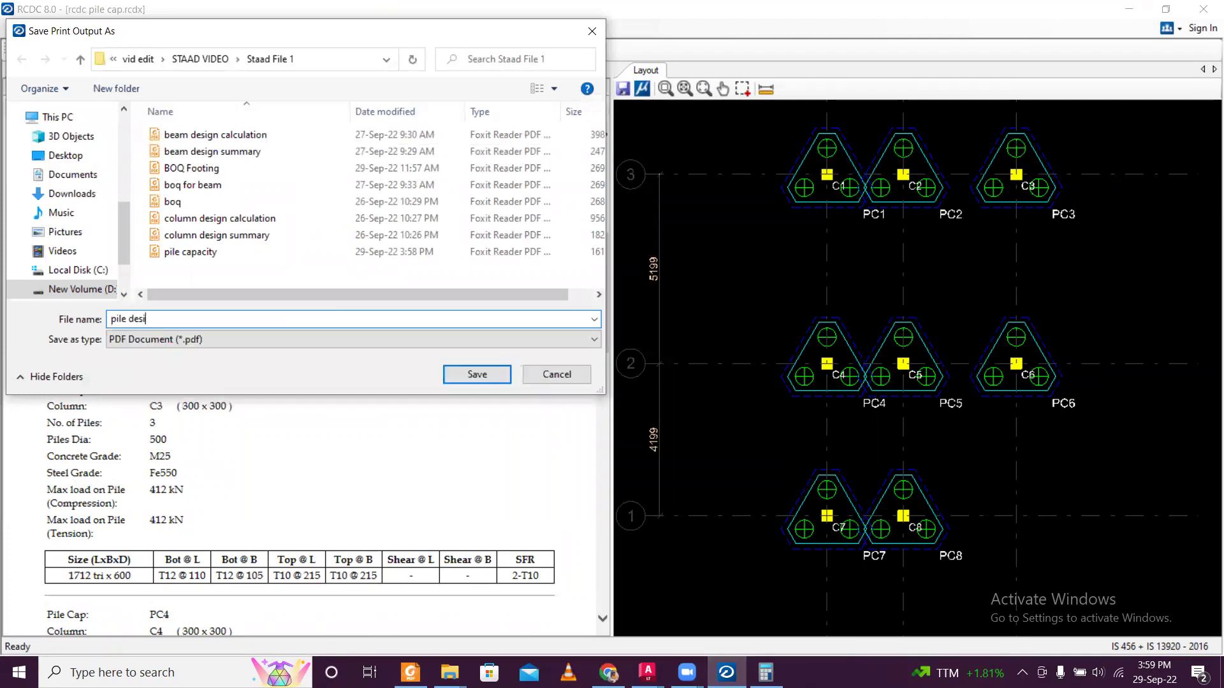
pyautogui.write('gn sumamary')
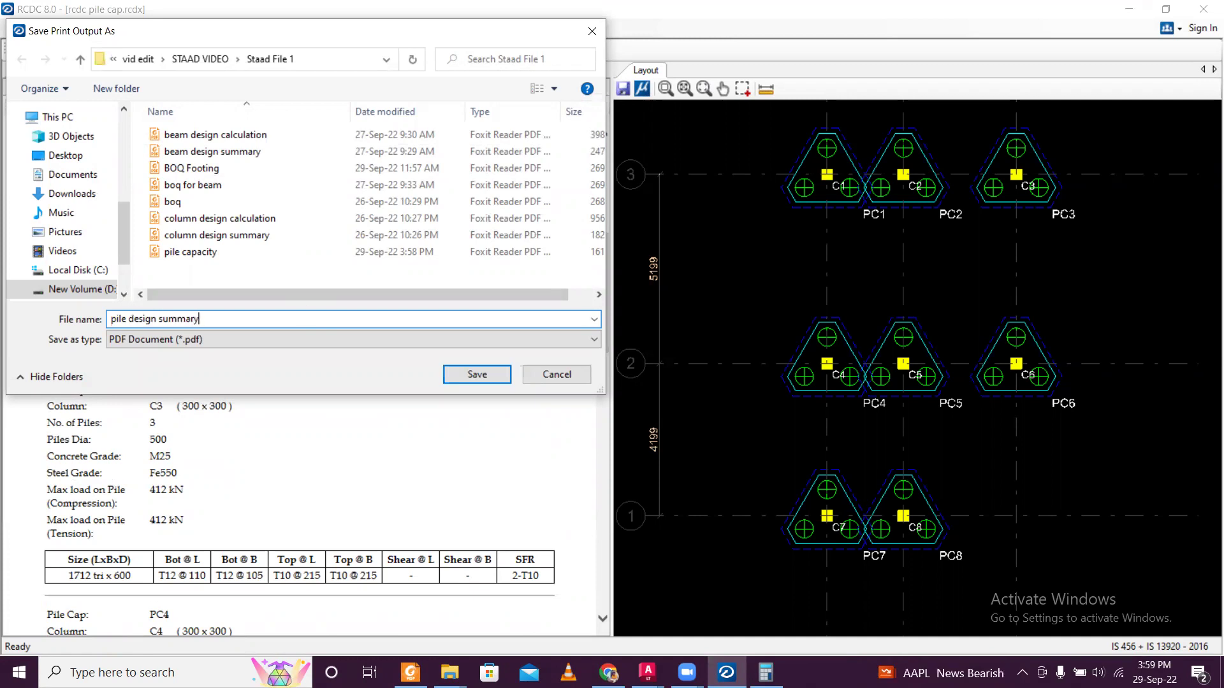
pyautogui.click(504, 375)
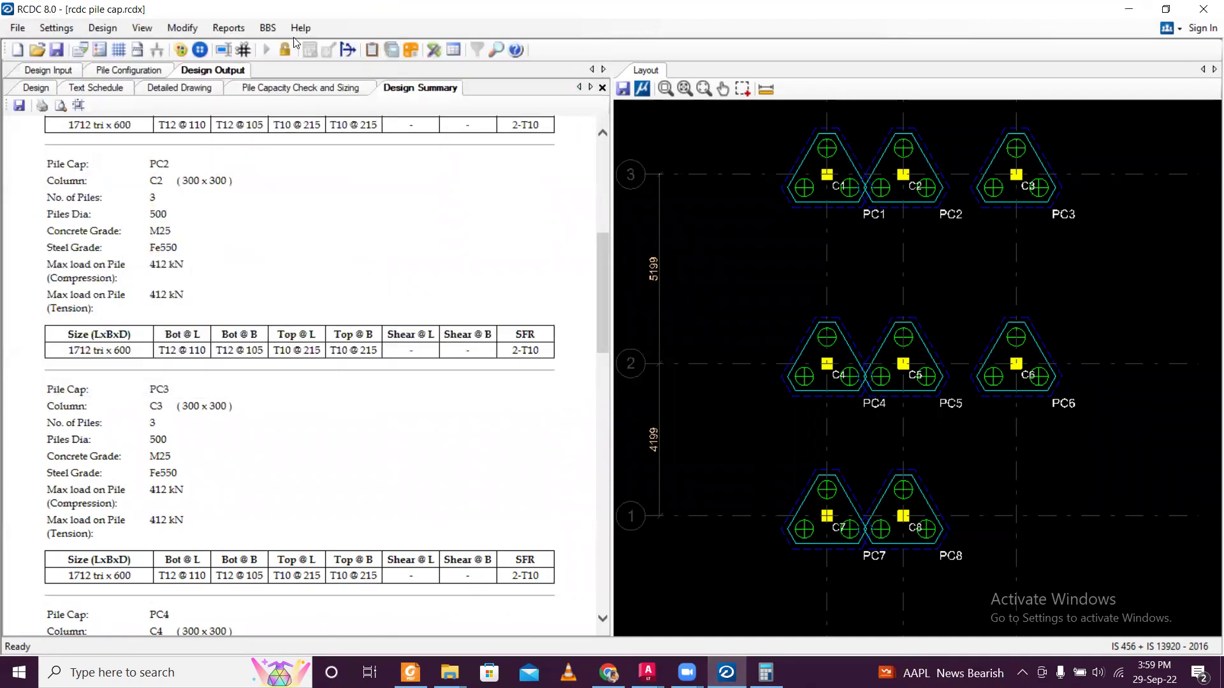
# Generate the bar bending schedule for all pile caps as a drawing on screen, keeping the default rebar settings.
pyautogui.click(268, 28)
pyautogui.click(231, 29)
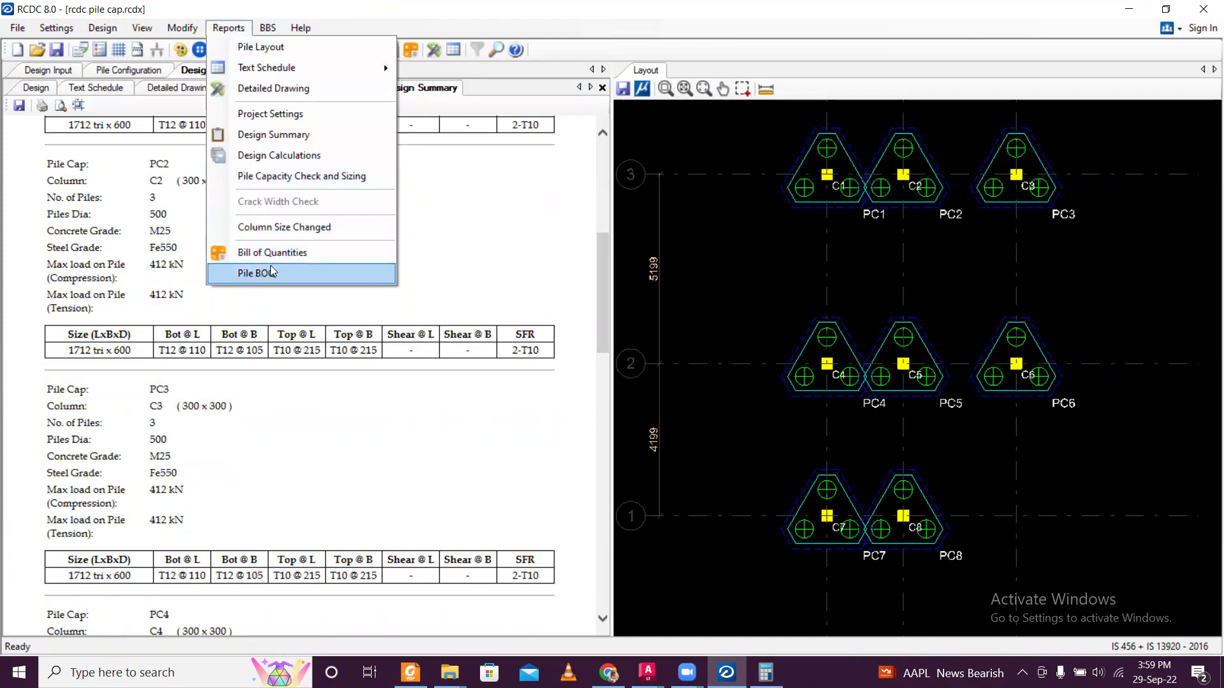
pyautogui.moveTo(267, 33)
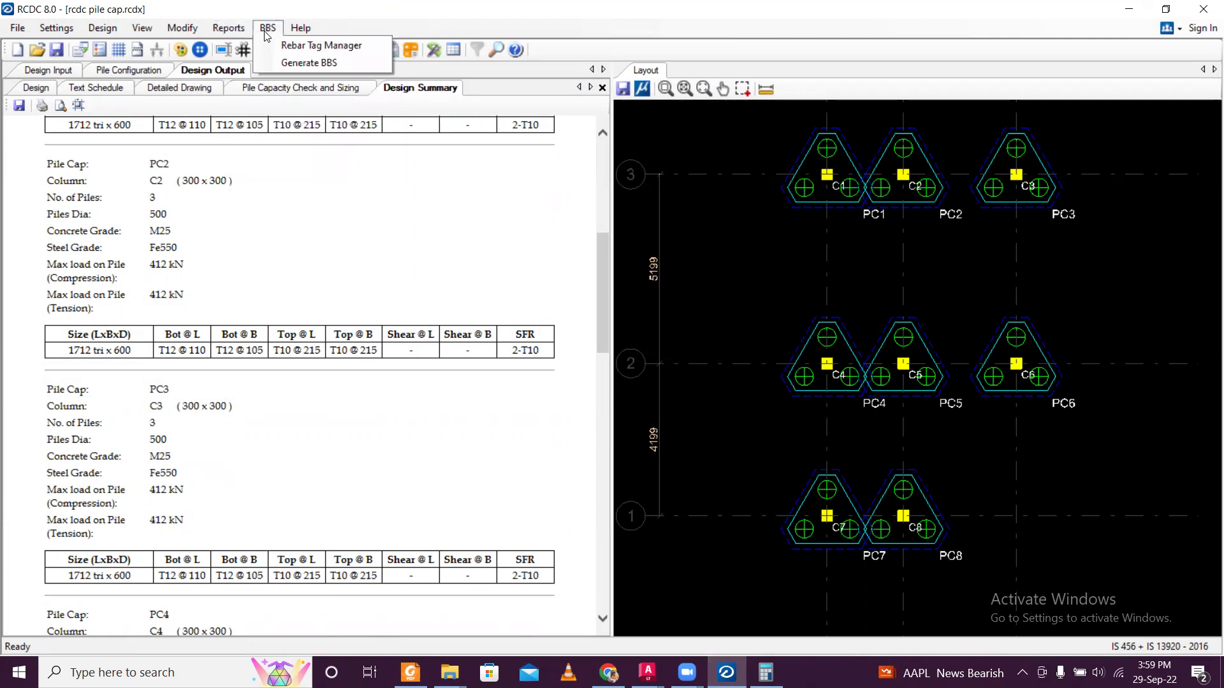
pyautogui.click(285, 63)
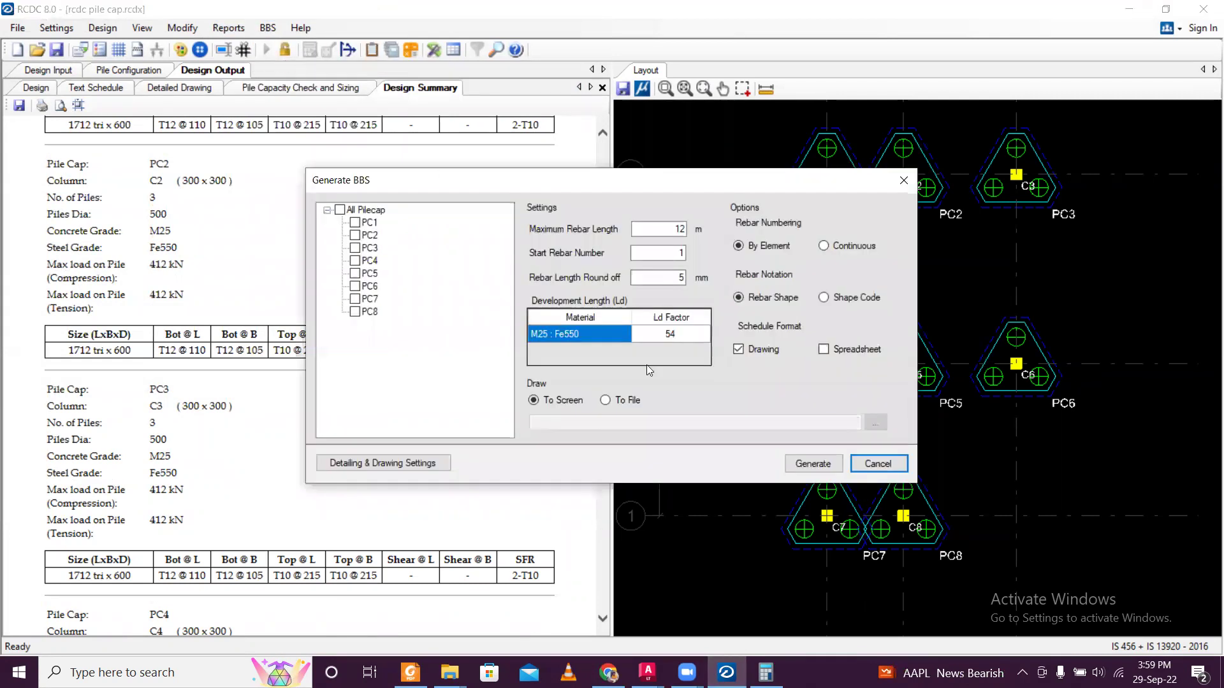
pyautogui.click(340, 210)
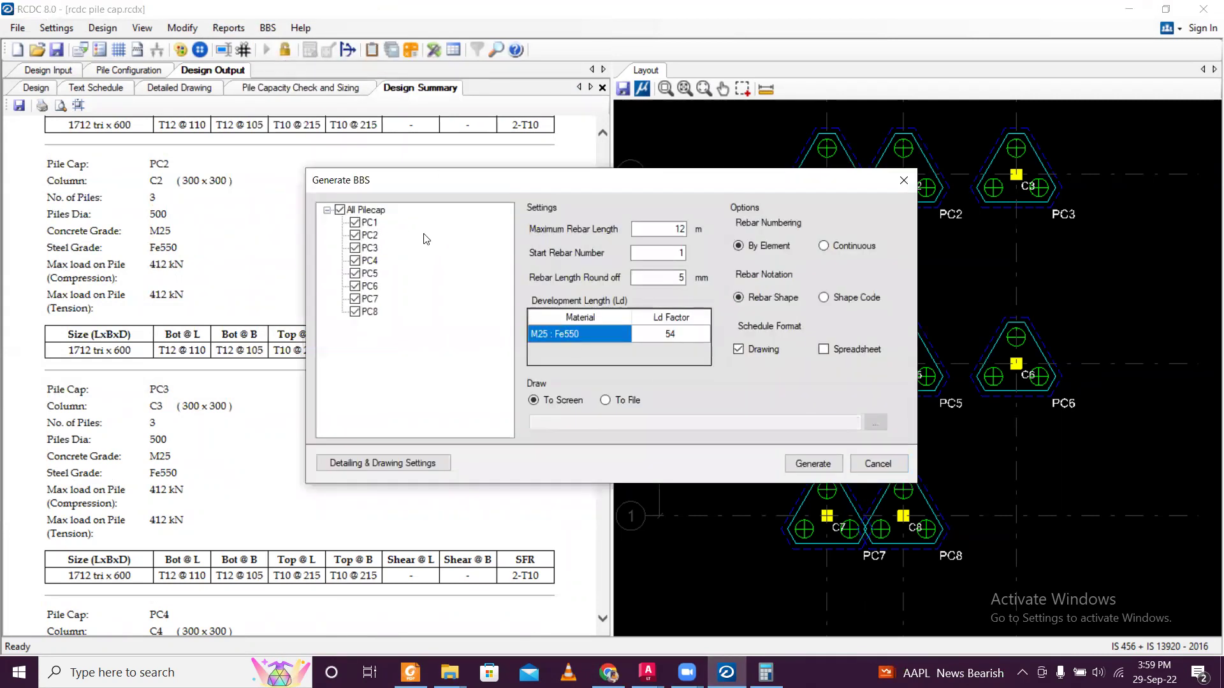
pyautogui.click(801, 466)
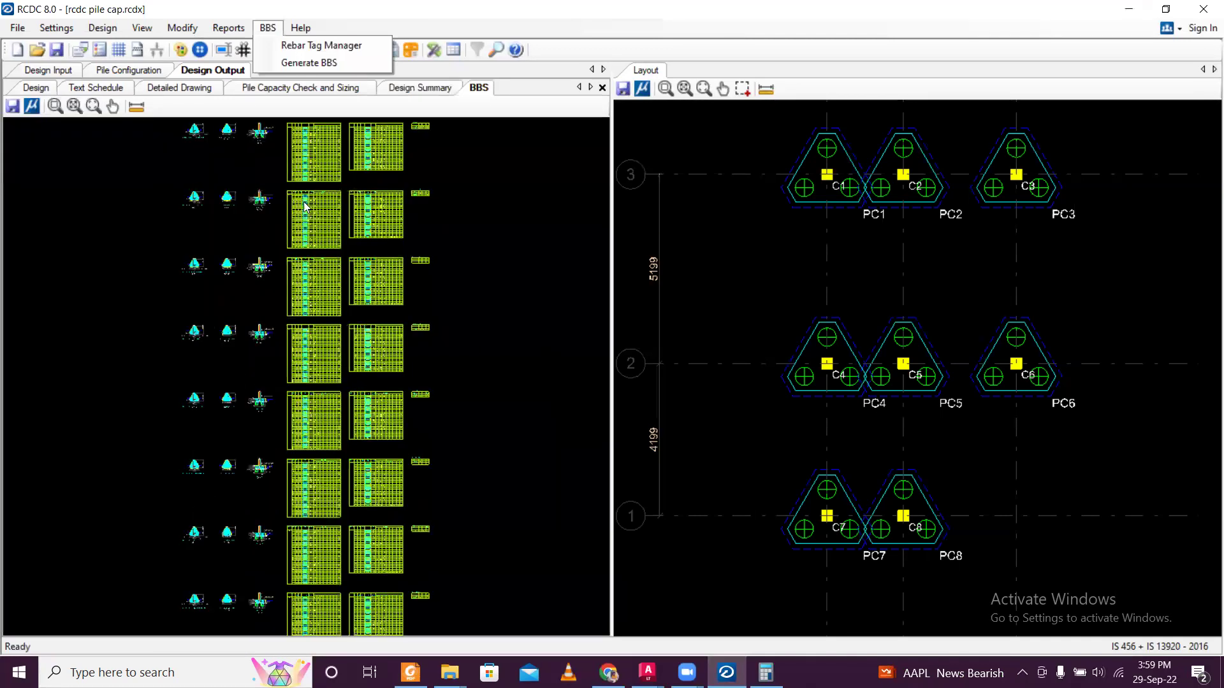
# Examine the reinforcement plans, pile cap sections and bar schedule tables in the BBS drawing.
pyautogui.scroll(1, 283, 202)
pyautogui.scroll(1, 115, 174)
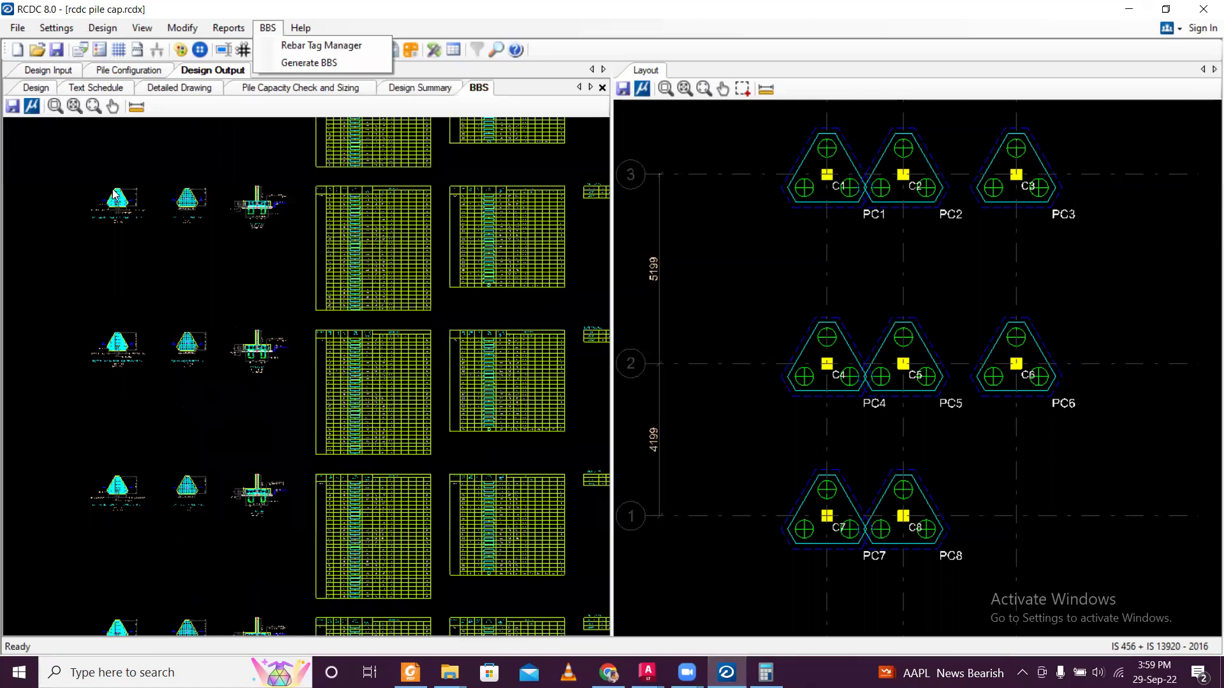
pyautogui.scroll(1, 129, 191)
pyautogui.scroll(4, 129, 191)
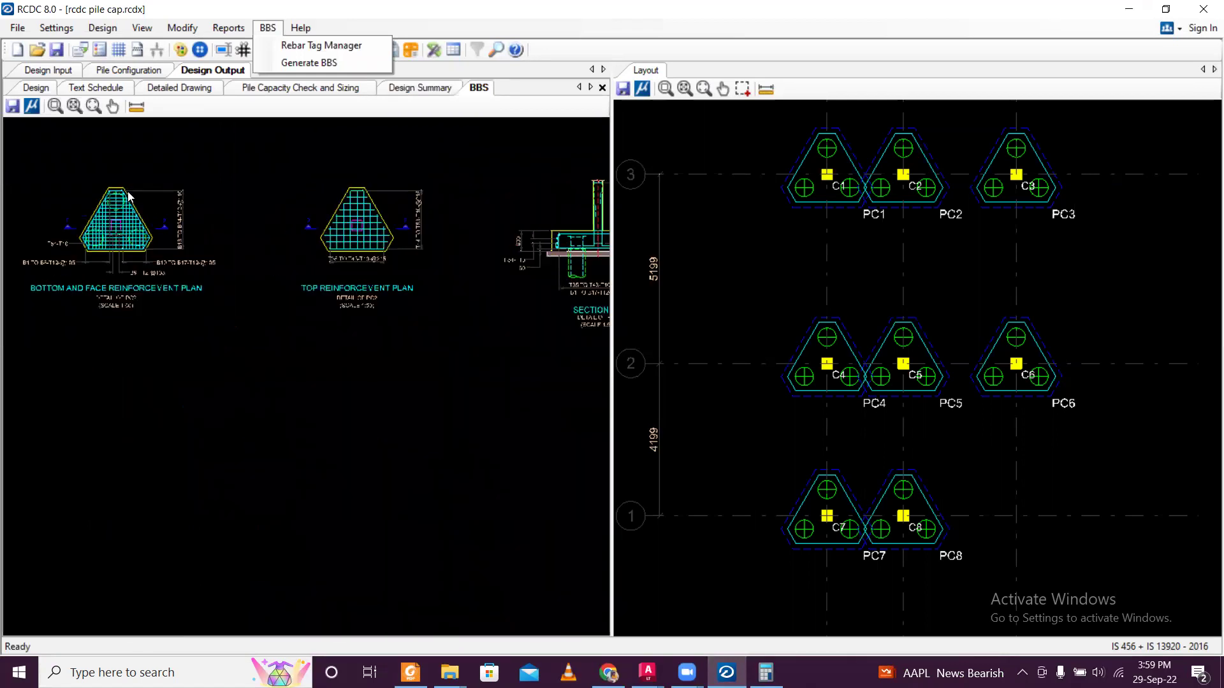
pyautogui.scroll(-2, 131, 201)
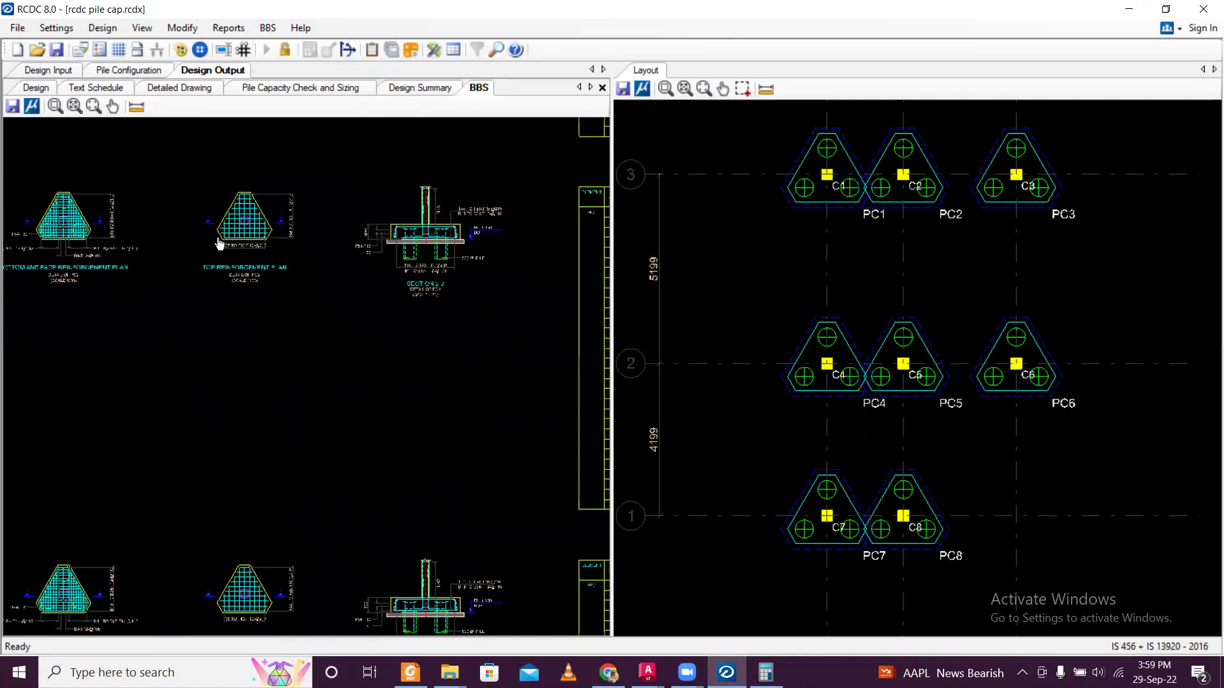
pyautogui.scroll(2, 355, 239)
pyautogui.scroll(1, 509, 231)
pyautogui.scroll(-3, 511, 221)
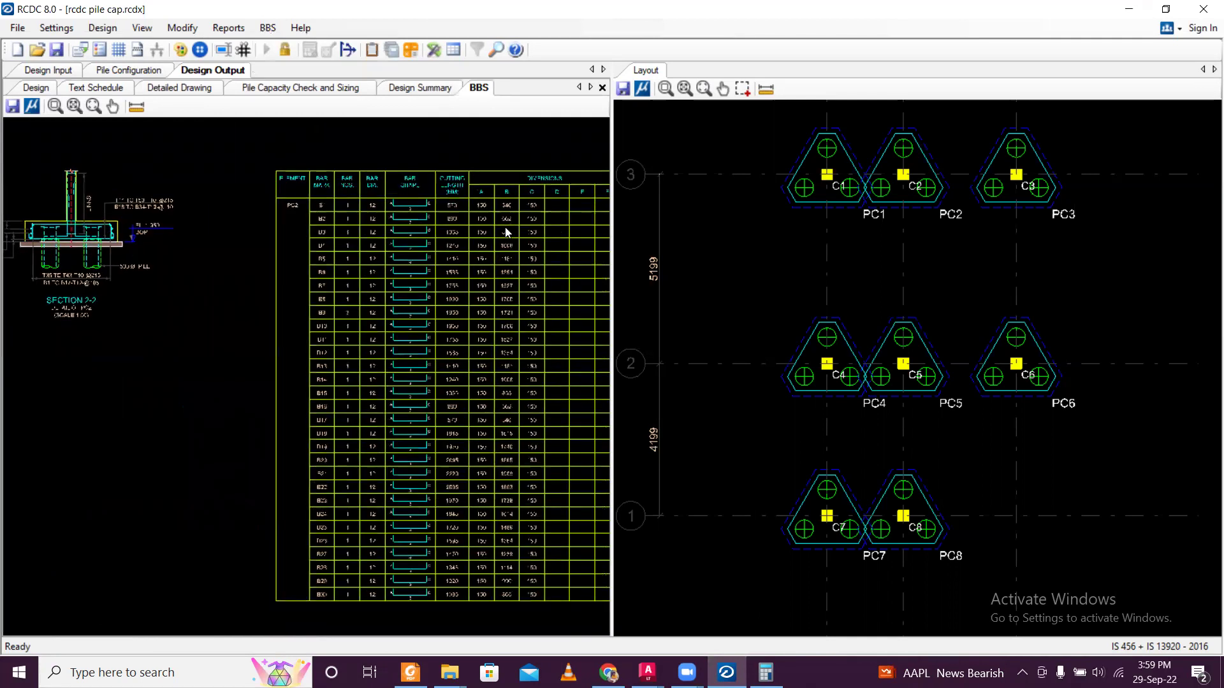
pyautogui.scroll(5, 215, 360)
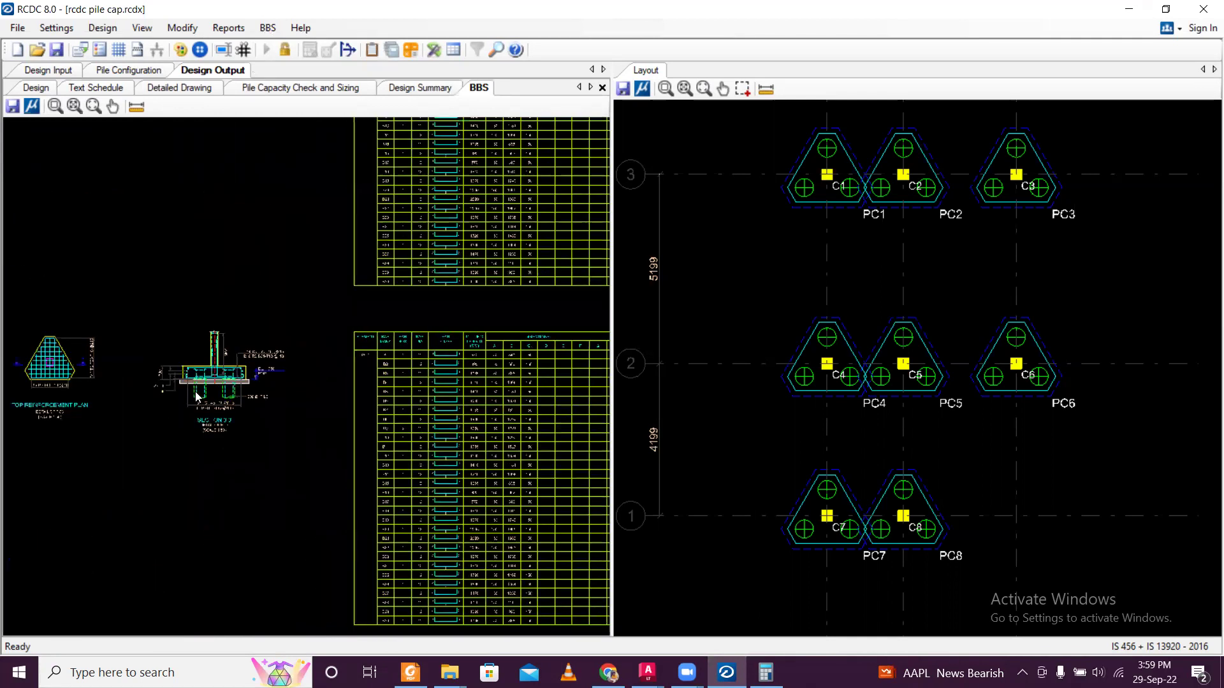
pyautogui.scroll(1, 170, 373)
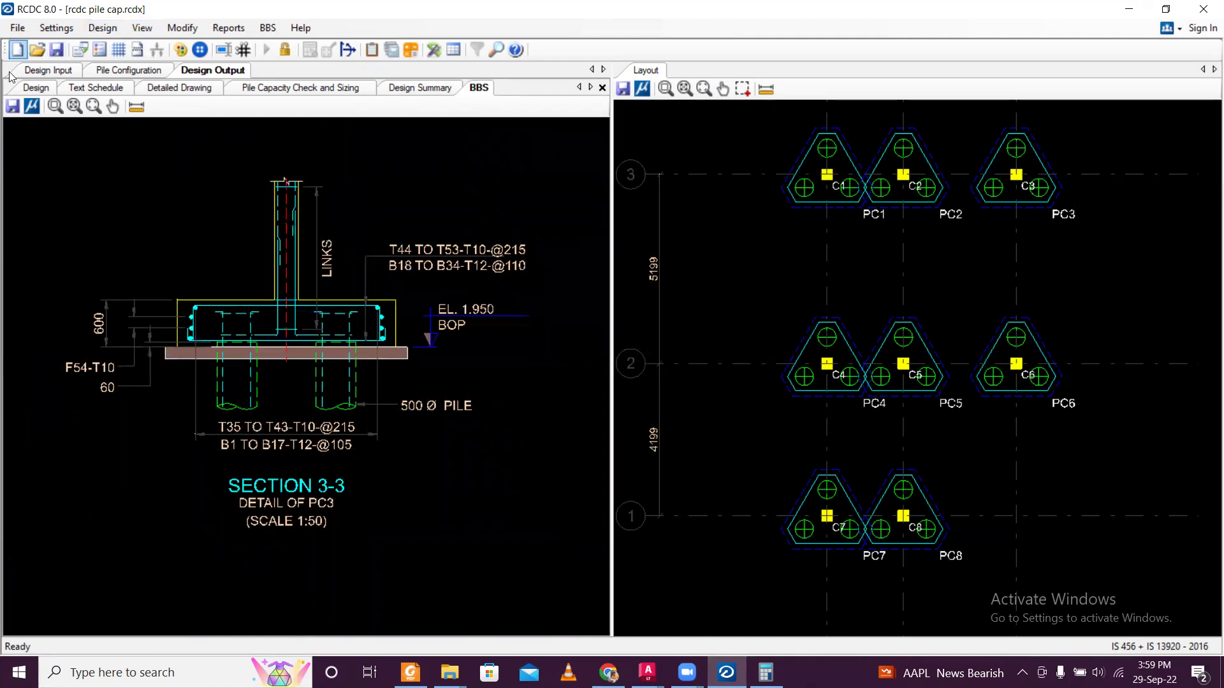
# Save the bar bending schedule drawing as a DXF file named "pile cap bbs" in the Staad File 1 folder.
pyautogui.click(20, 107)
pyautogui.write('pi')
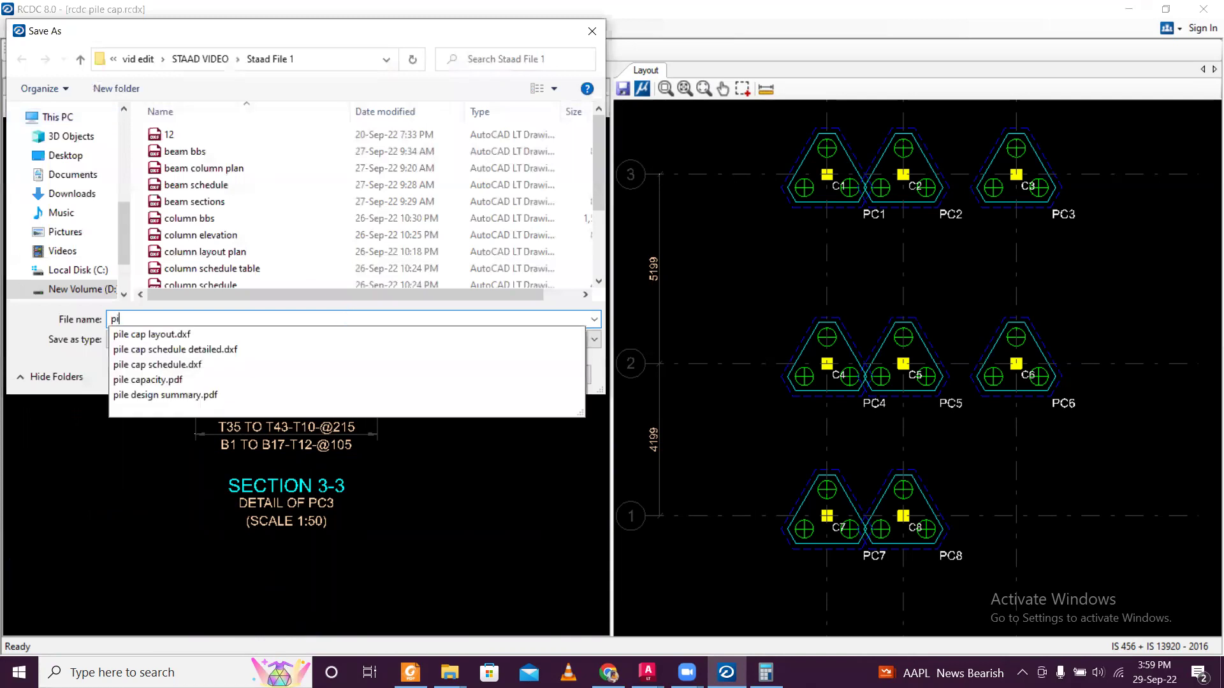
pyautogui.write('le cap ')
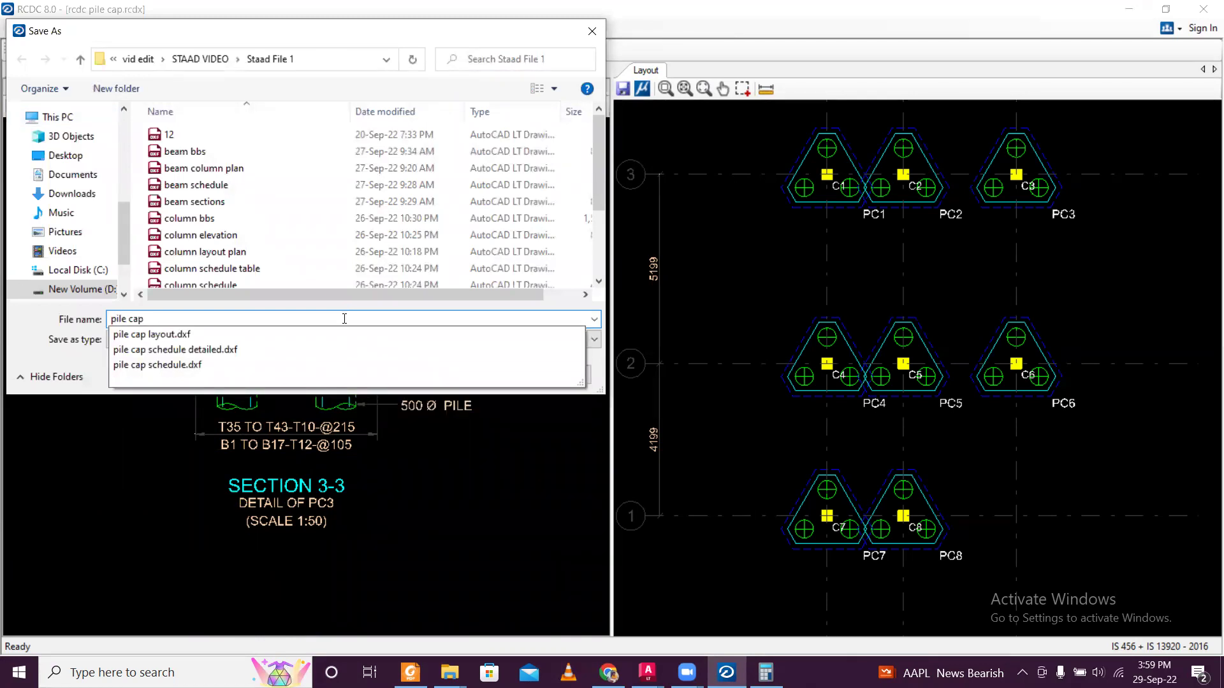
pyautogui.write('bbs')
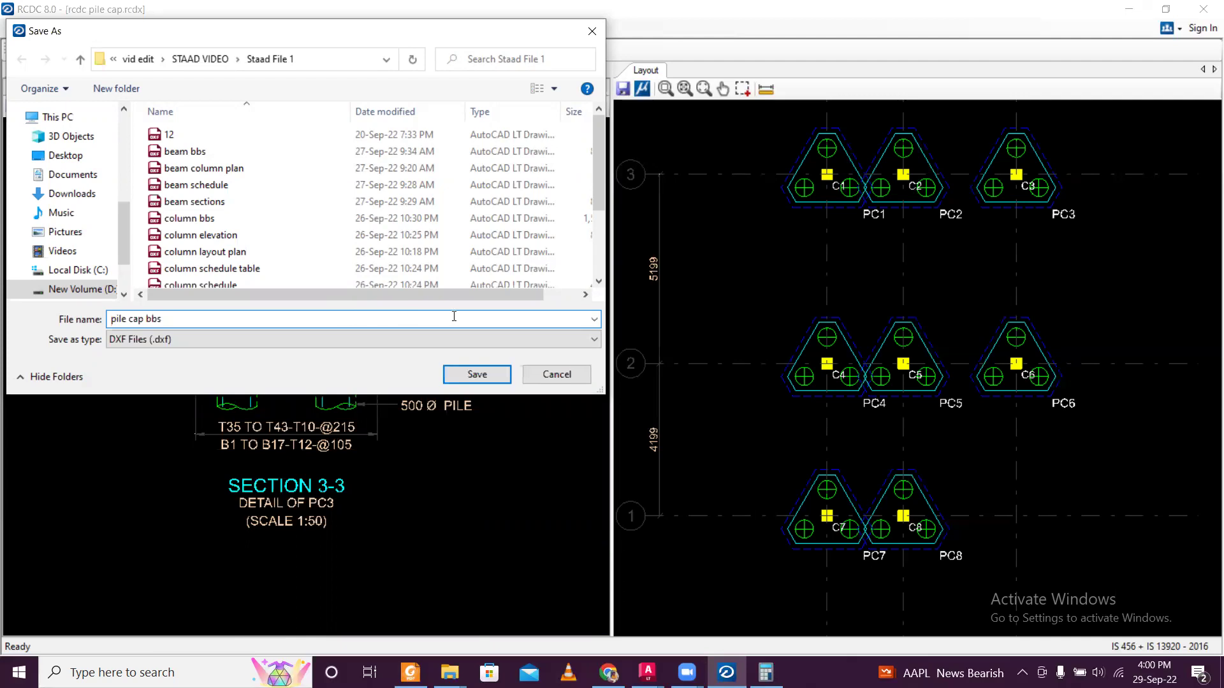
pyautogui.click(506, 370)
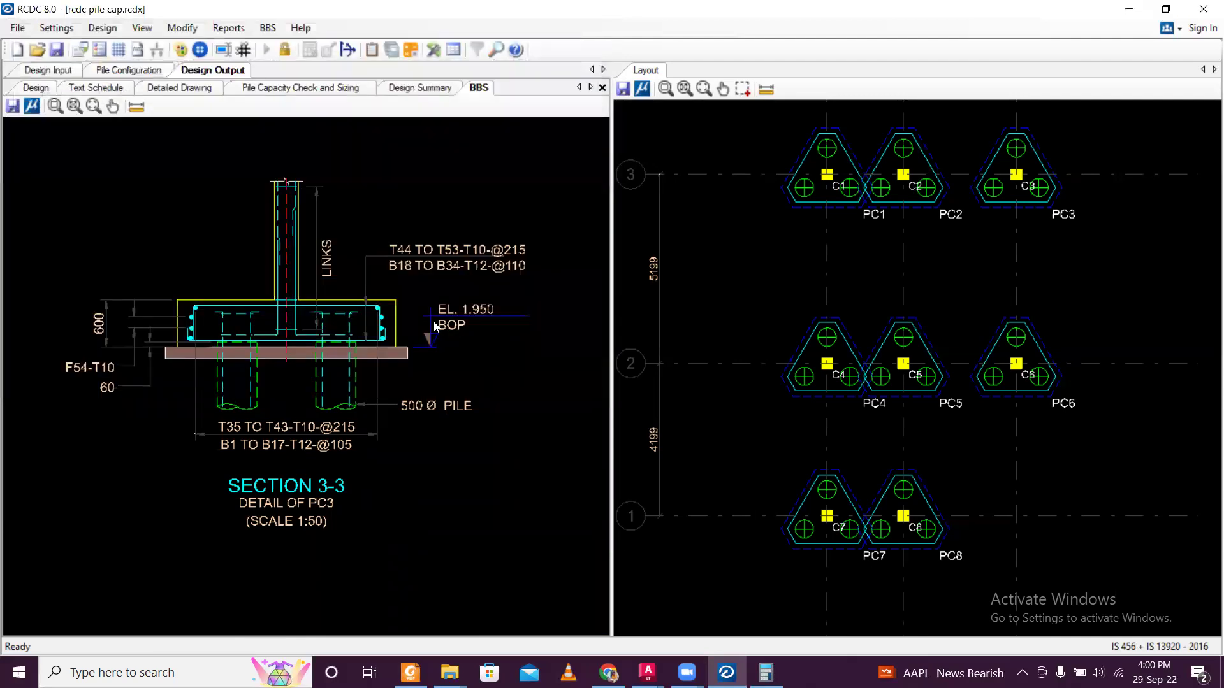
pyautogui.click(267, 29)
pyautogui.click(267, 29)
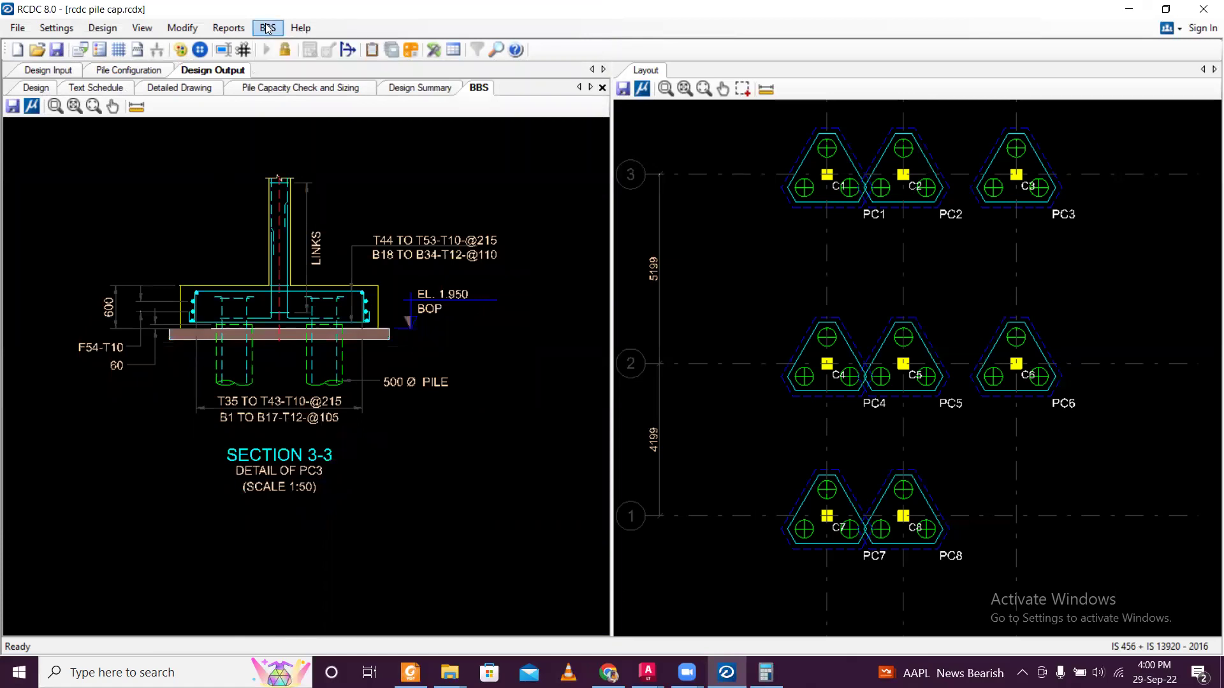
pyautogui.click(18, 27)
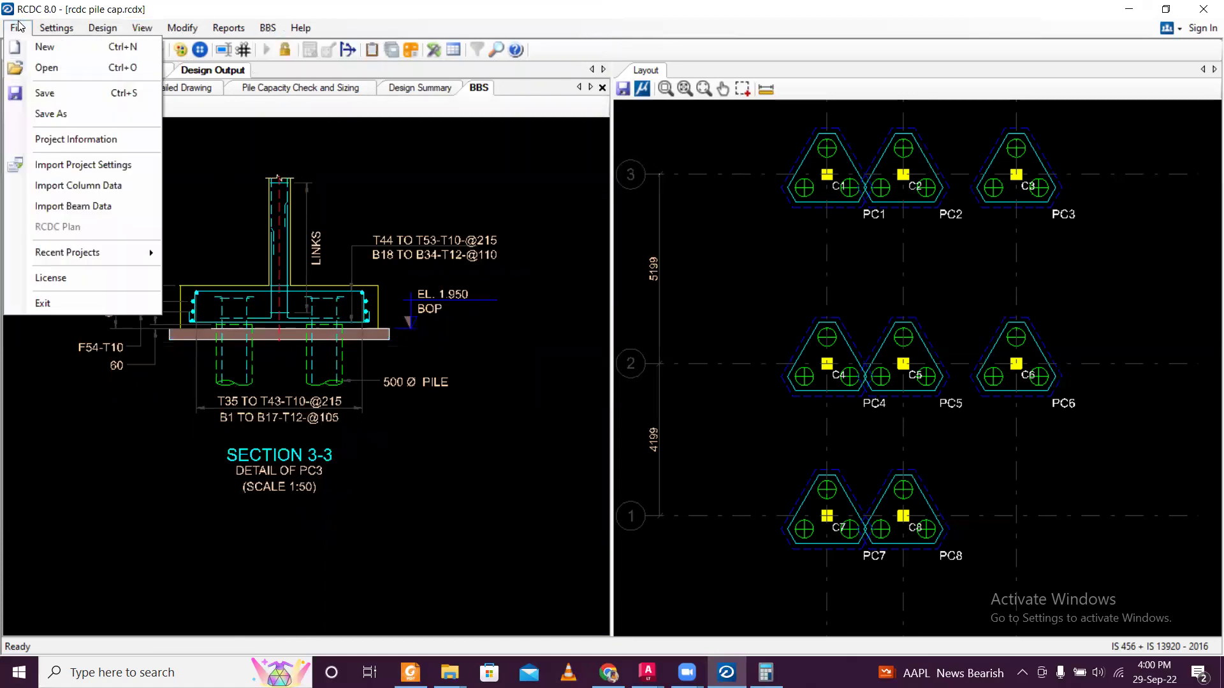
pyautogui.click(559, 550)
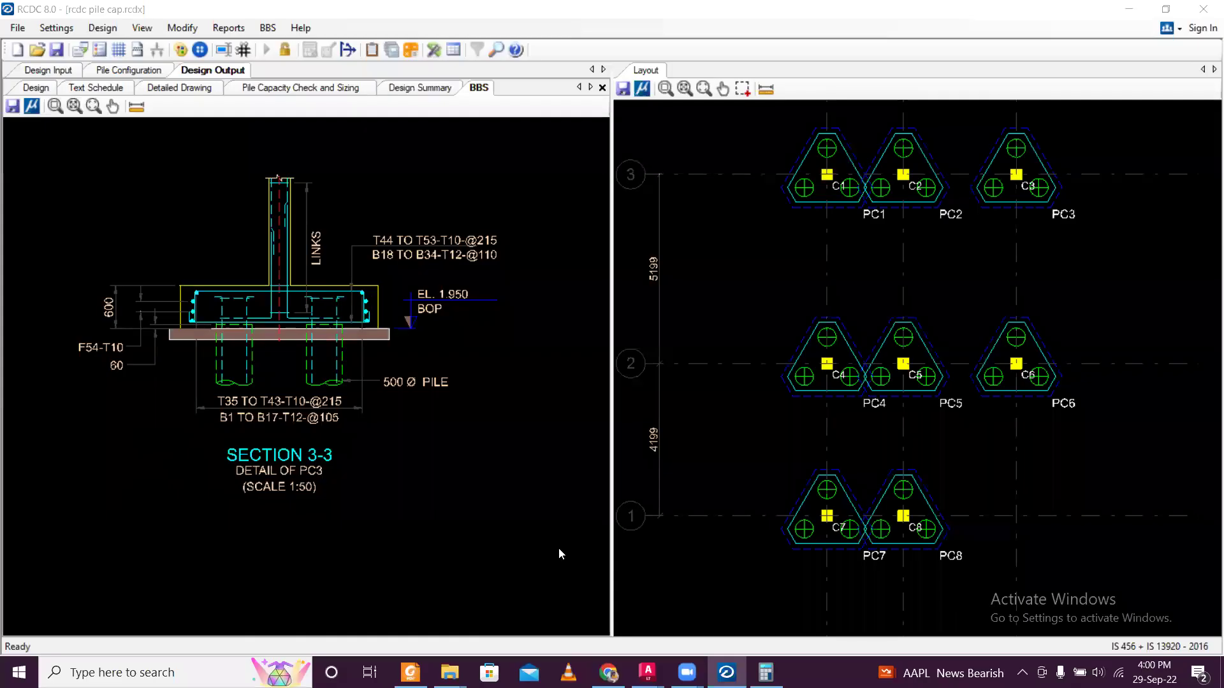
pyautogui.scroll(-1, 424, 333)
pyautogui.scroll(-3, 795, 323)
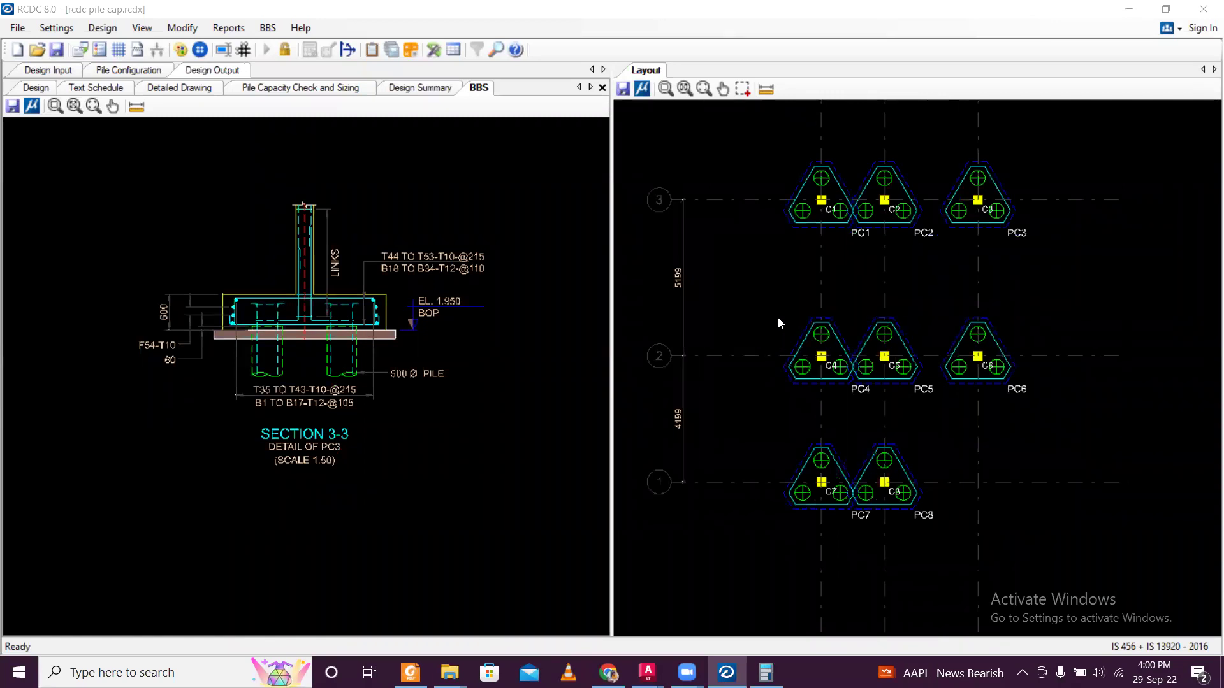
pyautogui.scroll(-4, 779, 319)
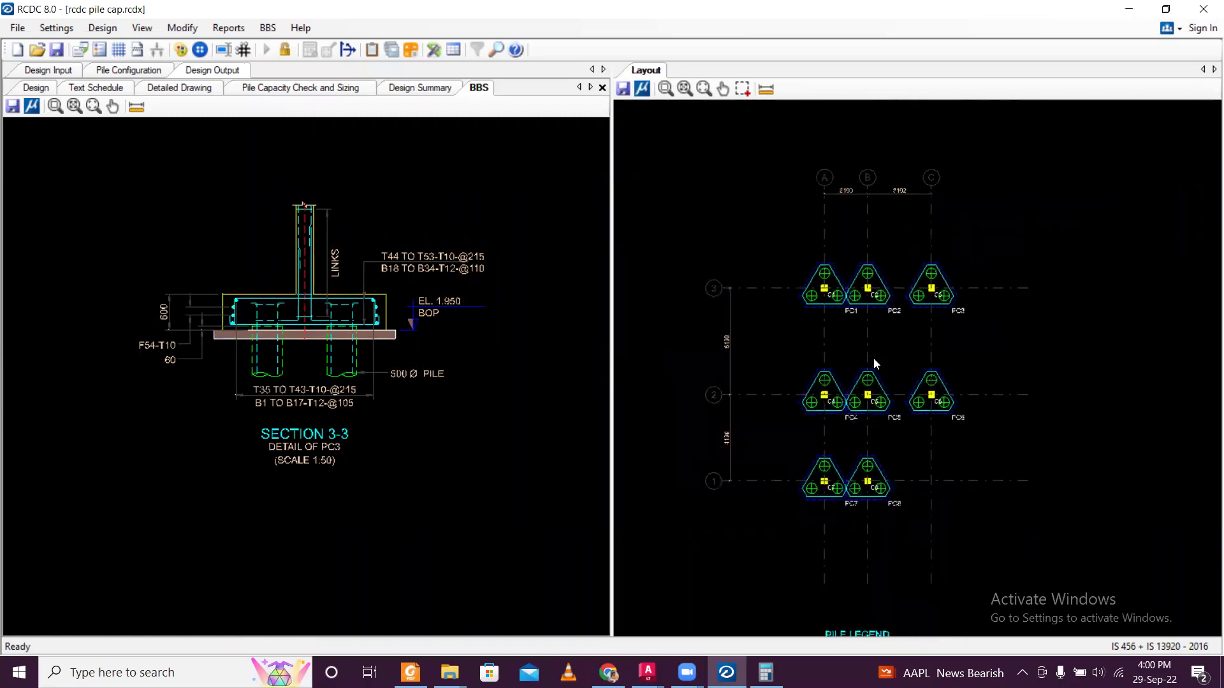
# Switch to the soil test report in Foxit Reader and review its pile capacity calculation, sub-soil properties and suggested safe axial load.
pyautogui.click(411, 673)
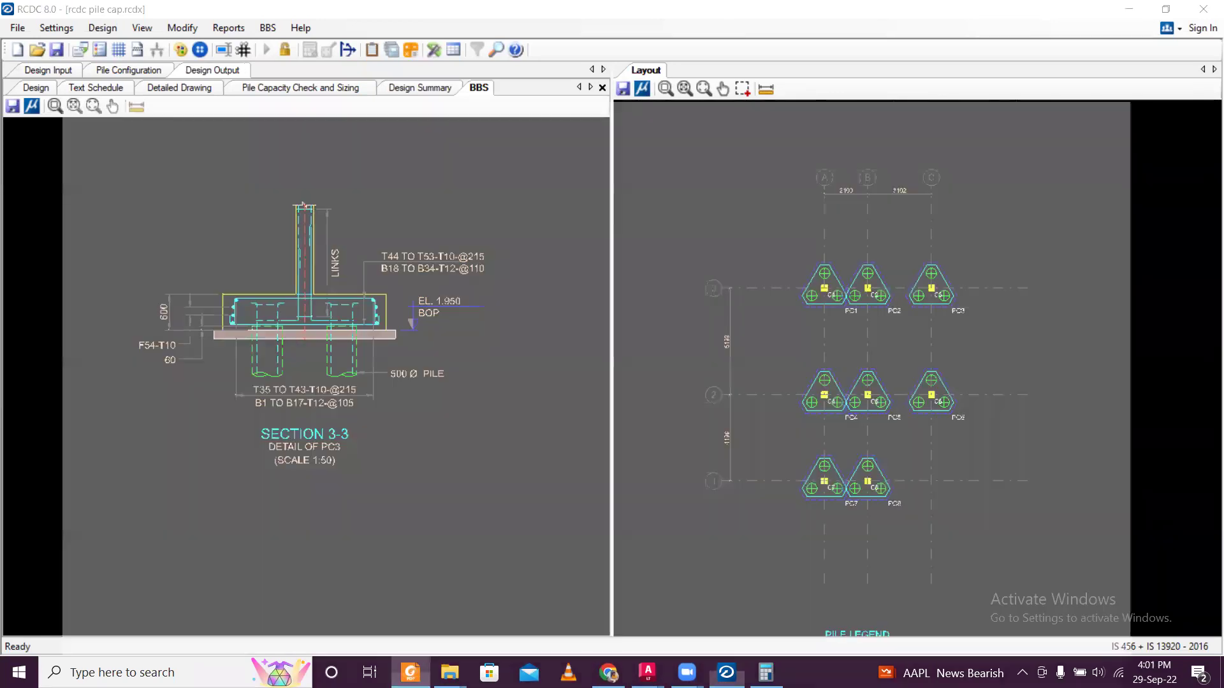
pyautogui.click(250, 51)
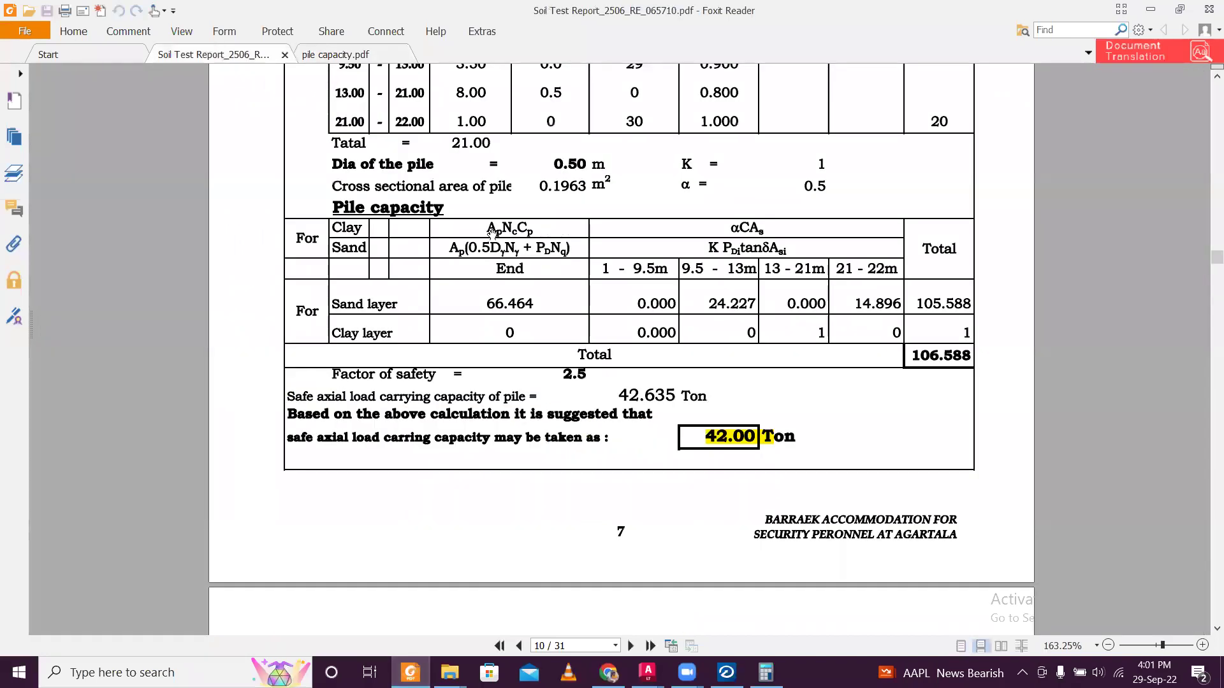
pyautogui.scroll(4, 560, 258)
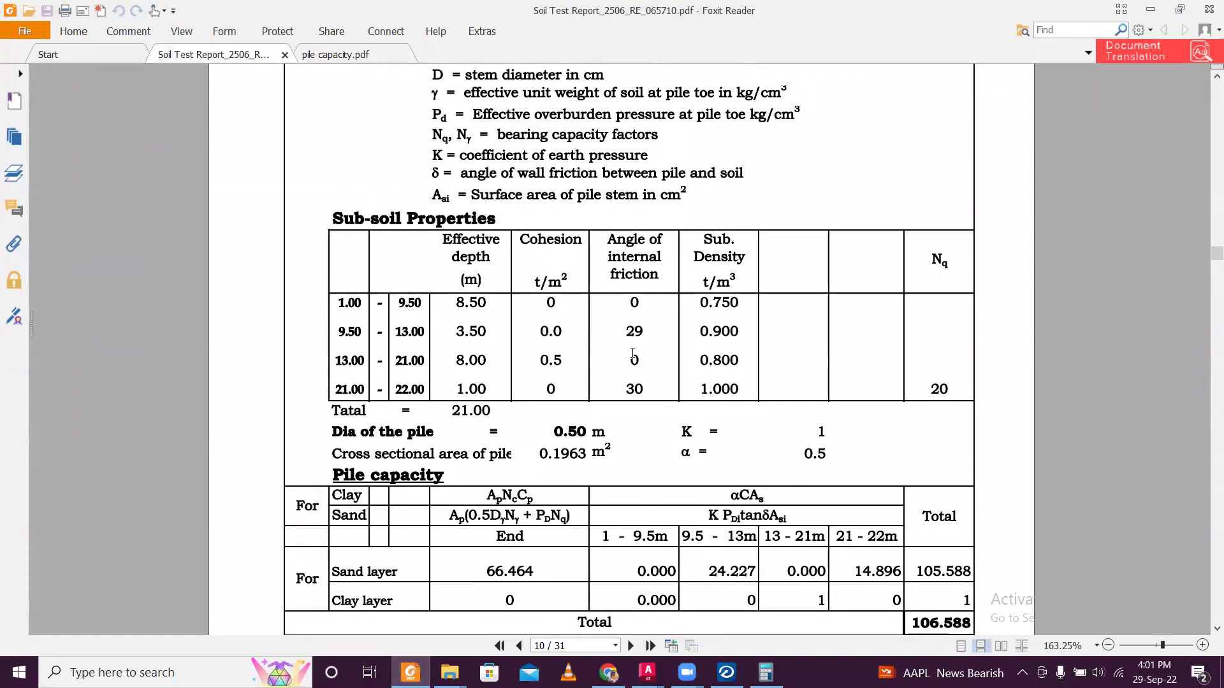
pyautogui.click(1151, 13)
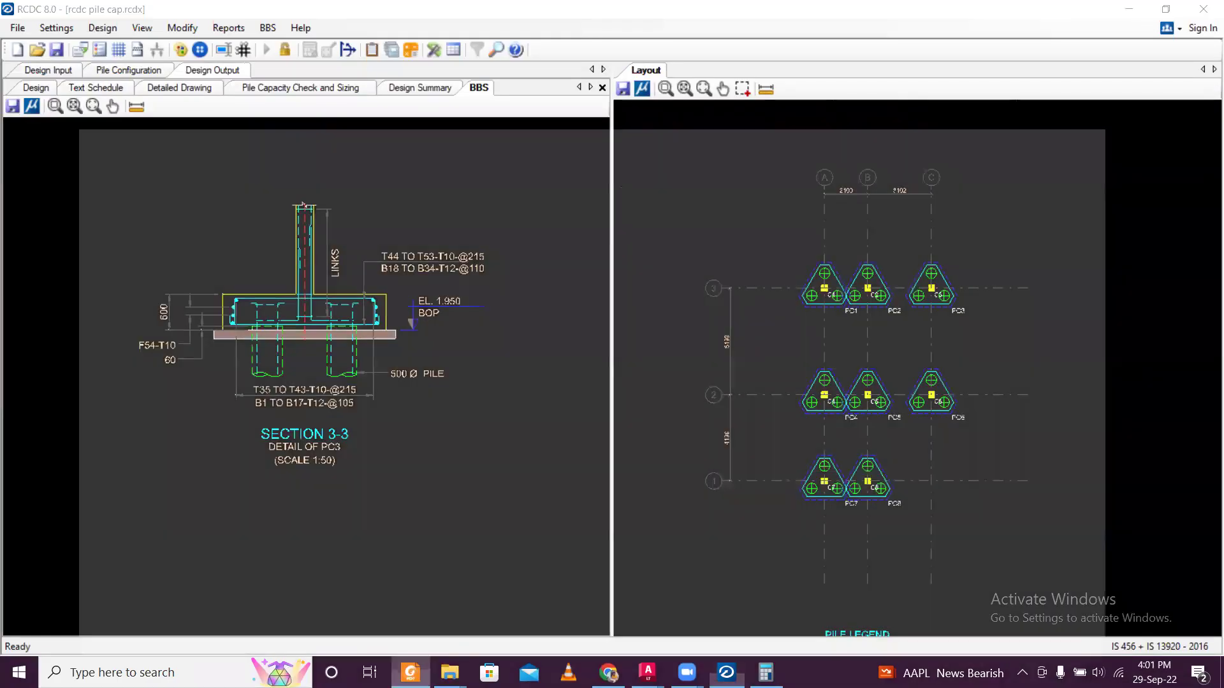
pyautogui.hotkey('alt', 'Tab')
pyautogui.scroll(3, 610, 345)
pyautogui.scroll(2, 700, 270)
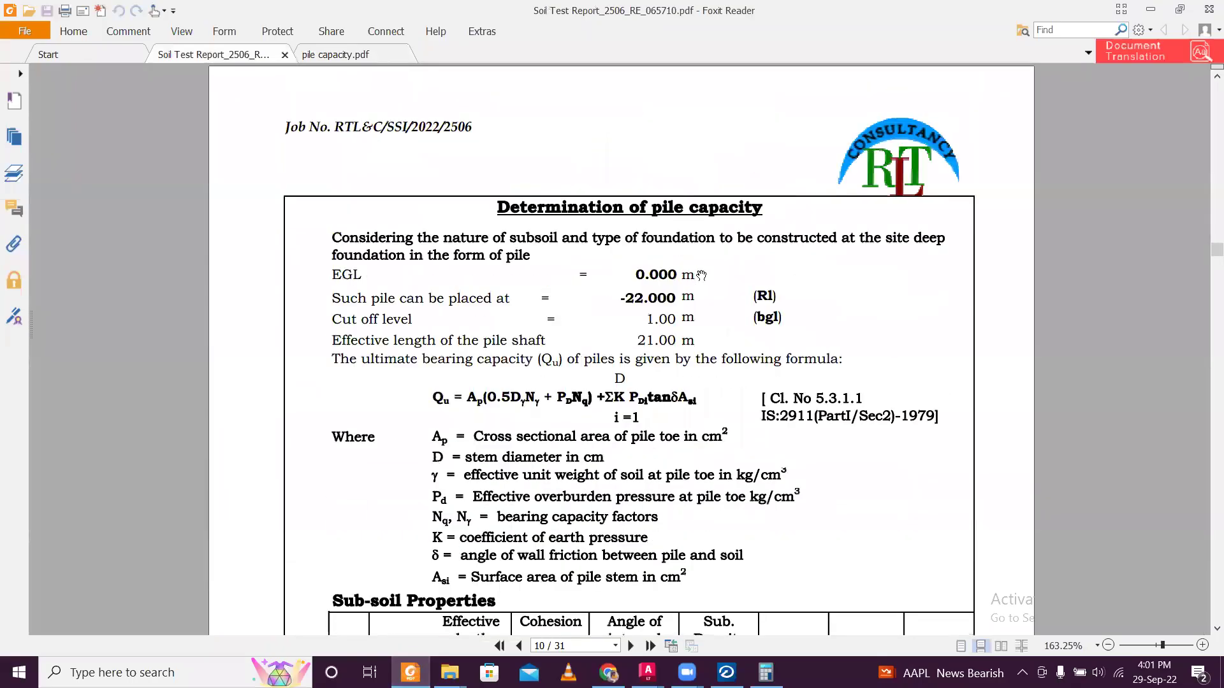
pyautogui.scroll(-10, 700, 270)
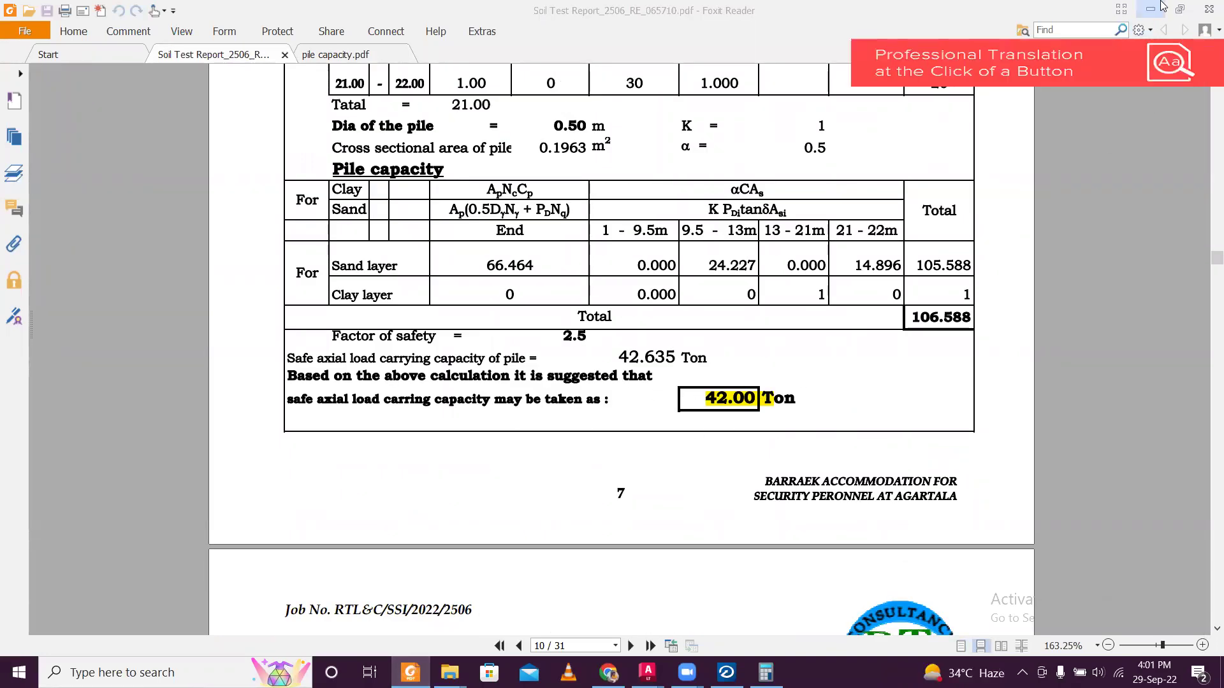
# Switch back to RCDC and examine the Section 3-3 detail of PC3 and the pile cap layout plan.
pyautogui.hotkey('alt', 'Tab')
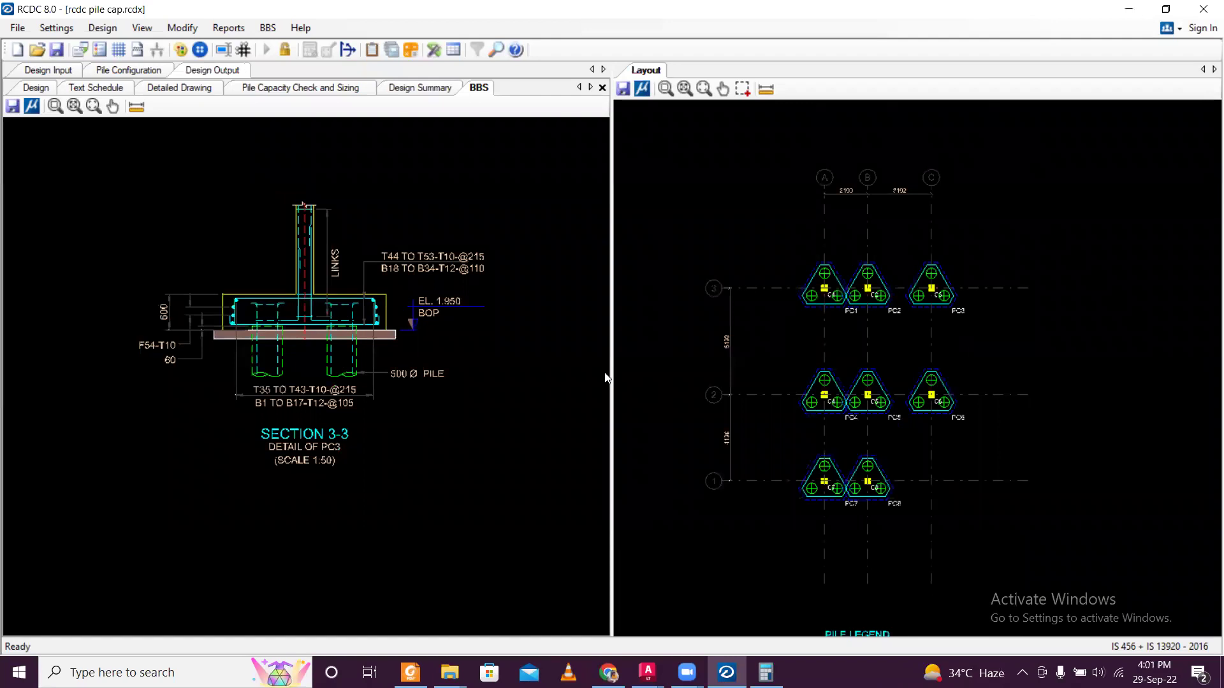
pyautogui.scroll(3, 257, 206)
pyautogui.scroll(1, 322, 214)
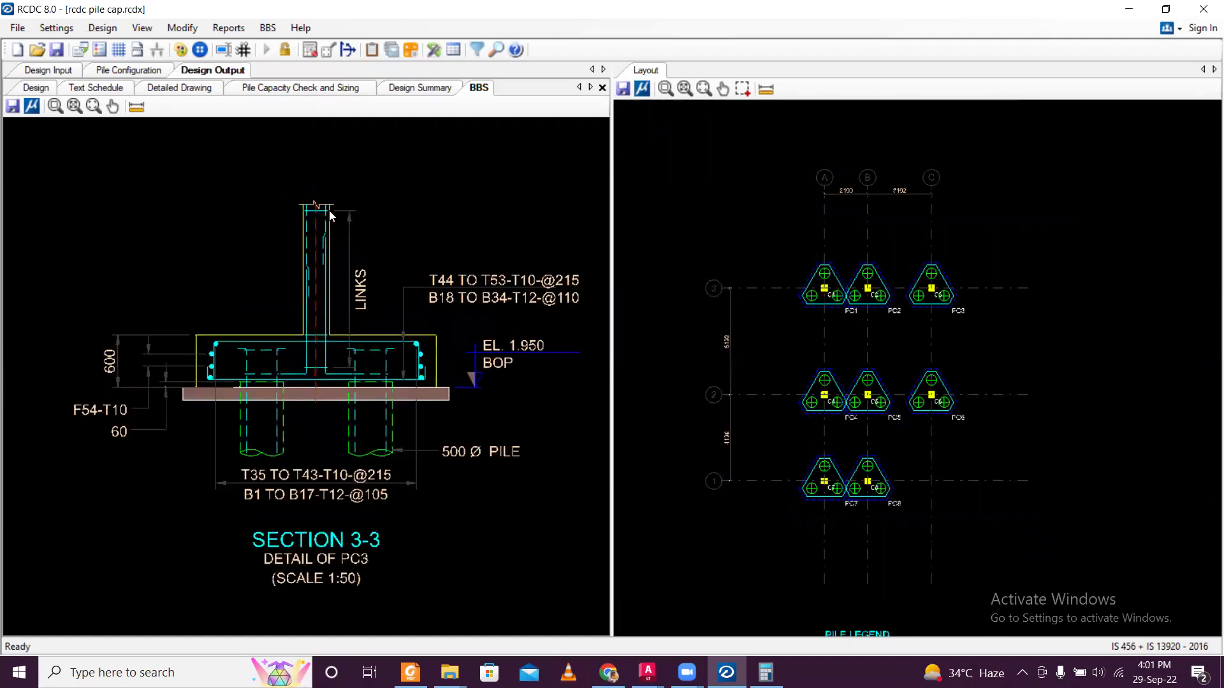
pyautogui.scroll(3, 938, 306)
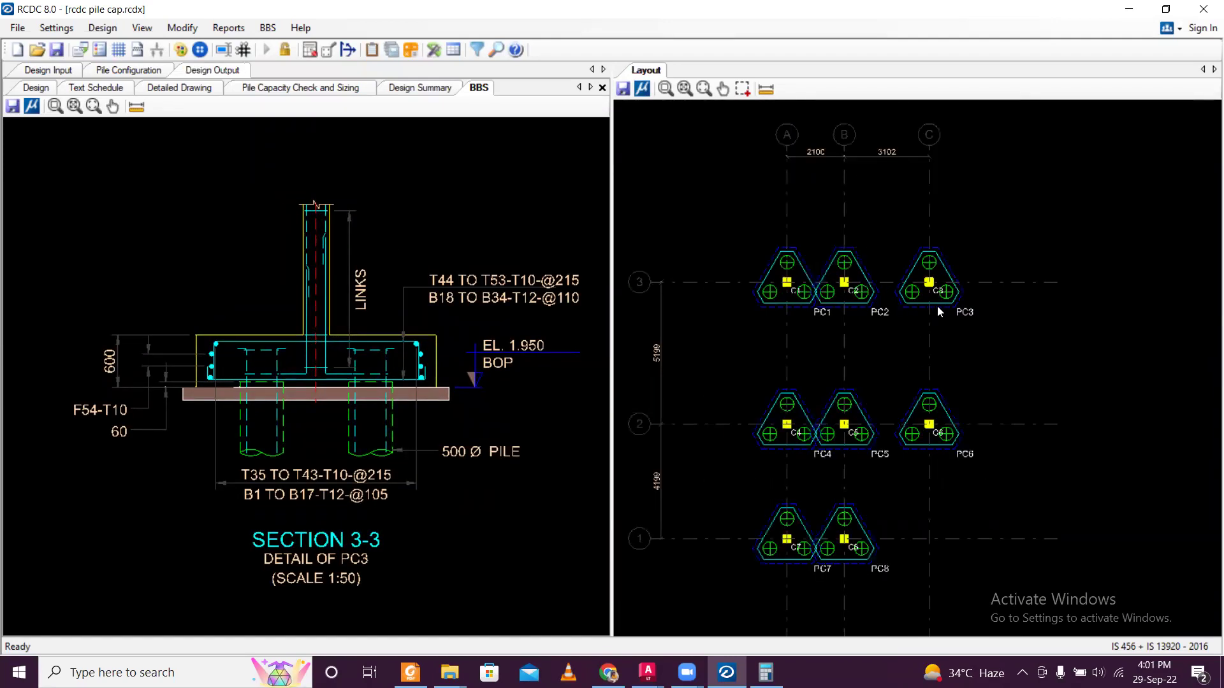
pyautogui.scroll(2, 937, 303)
pyautogui.scroll(-4, 796, 204)
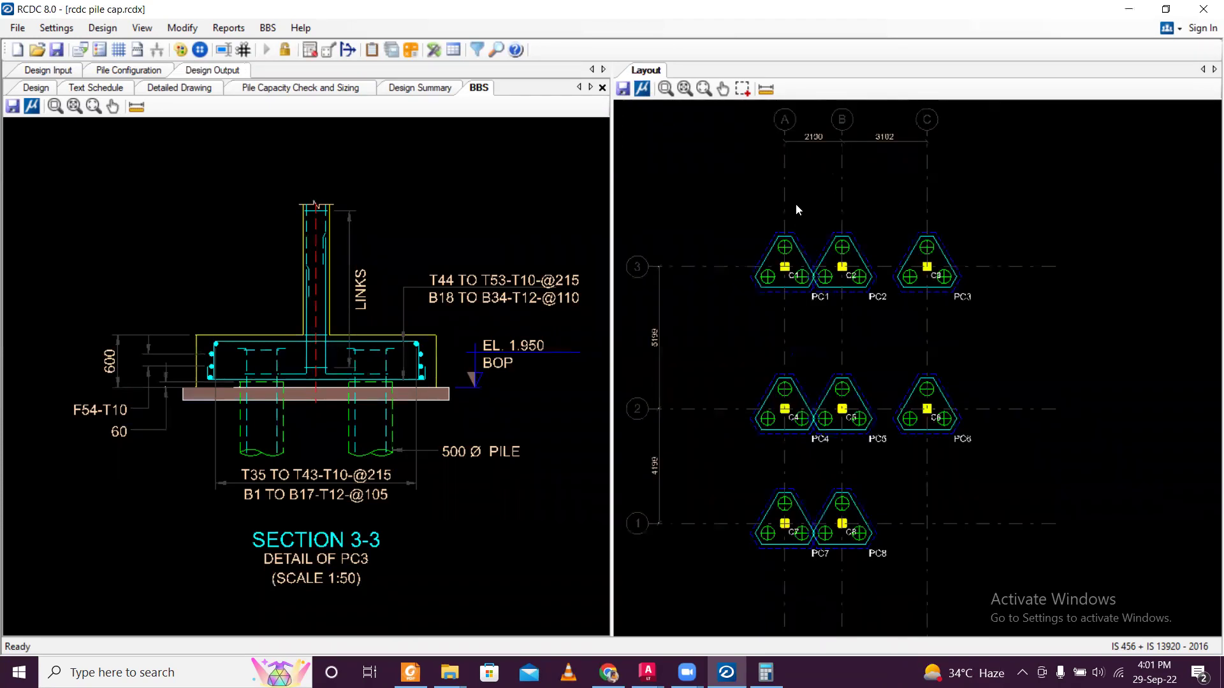
pyautogui.moveTo(890, 339); pyautogui.dragTo(988, 326, button='middle')
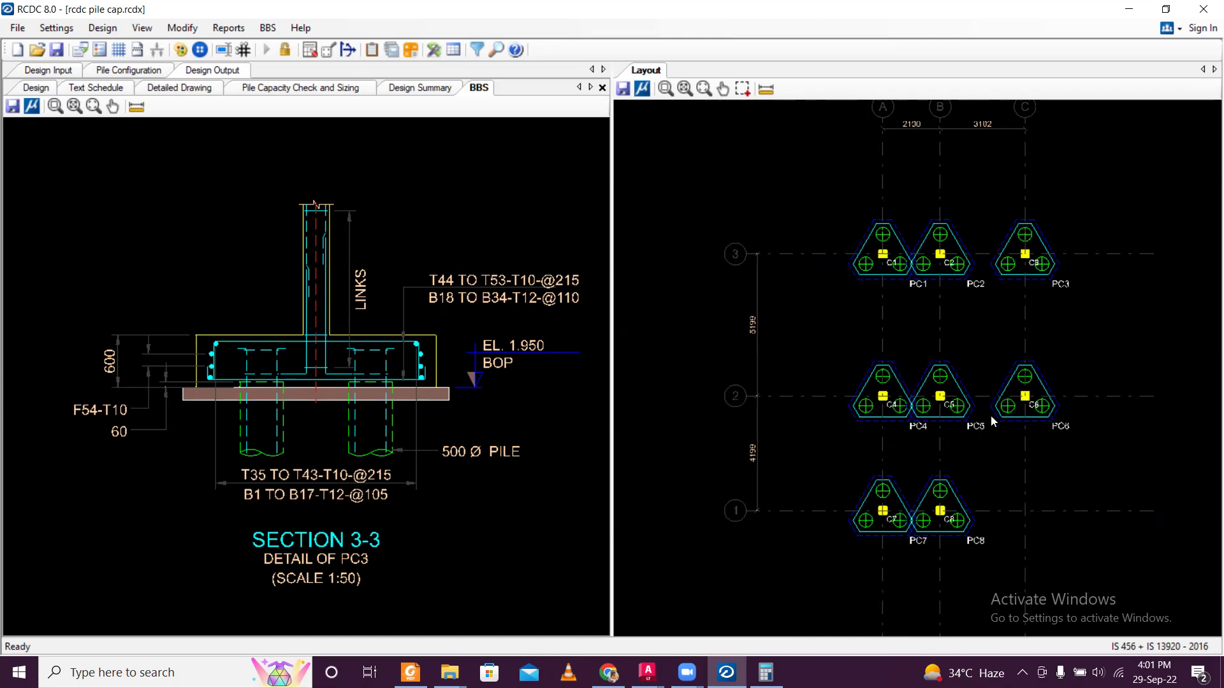
pyautogui.scroll(1, 1006, 416)
pyautogui.scroll(-2, 1008, 411)
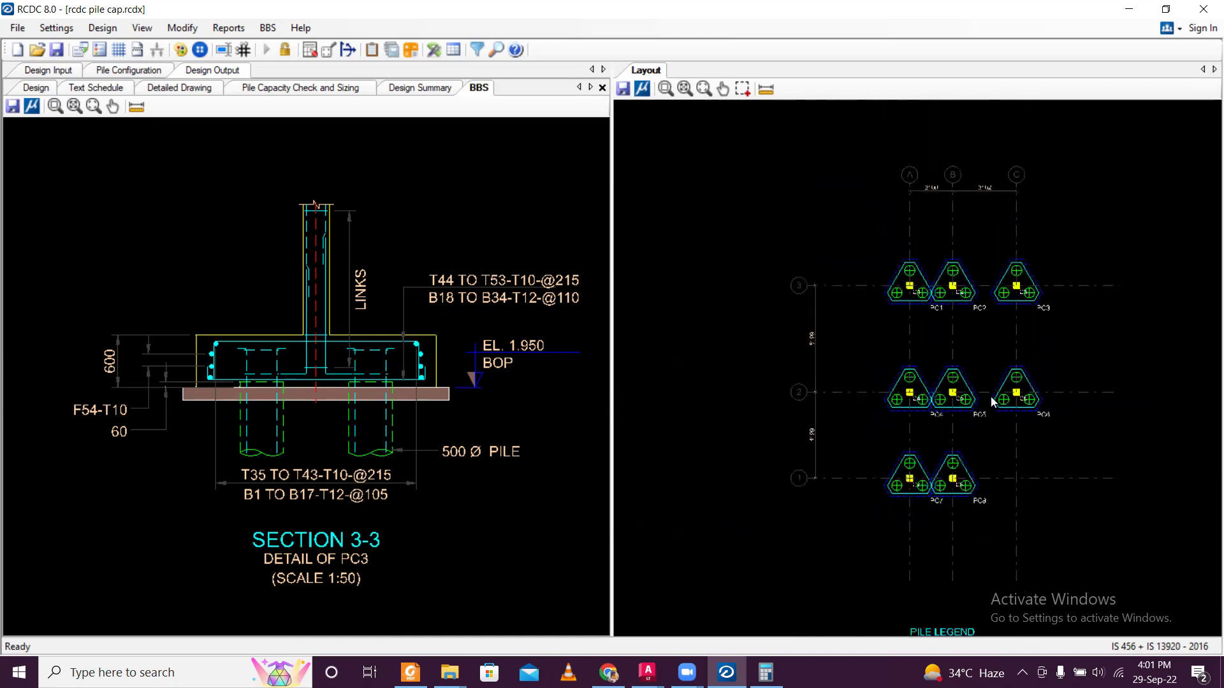
pyautogui.scroll(2, 1029, 378)
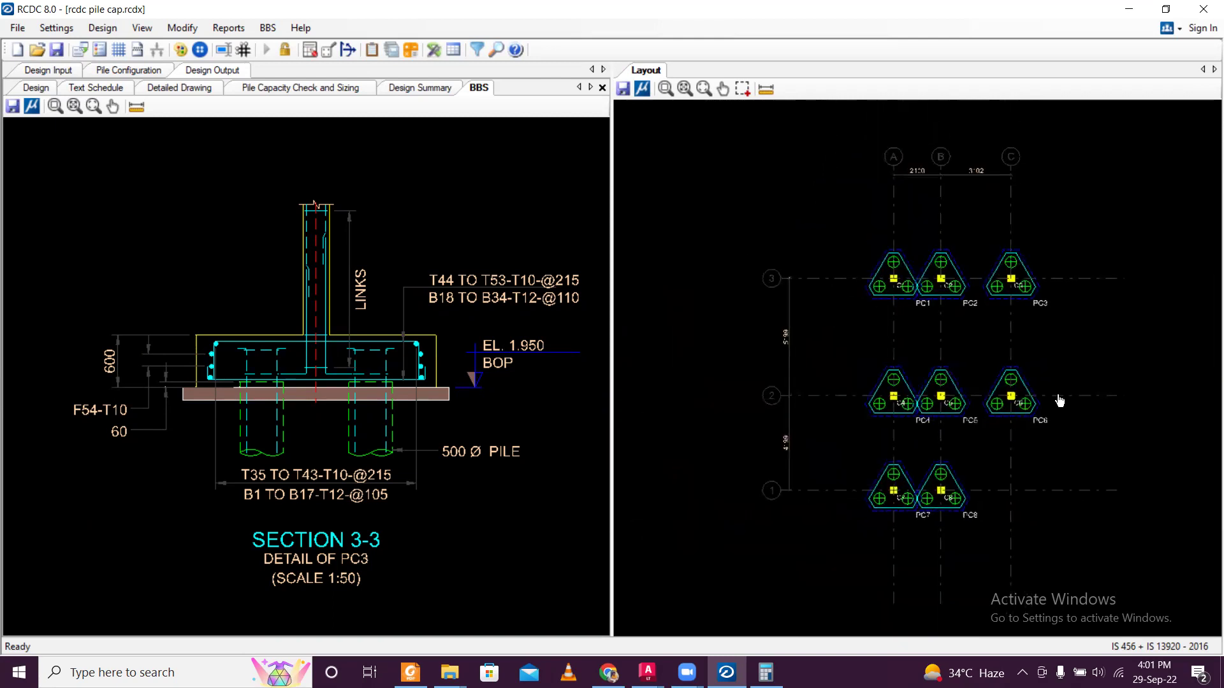